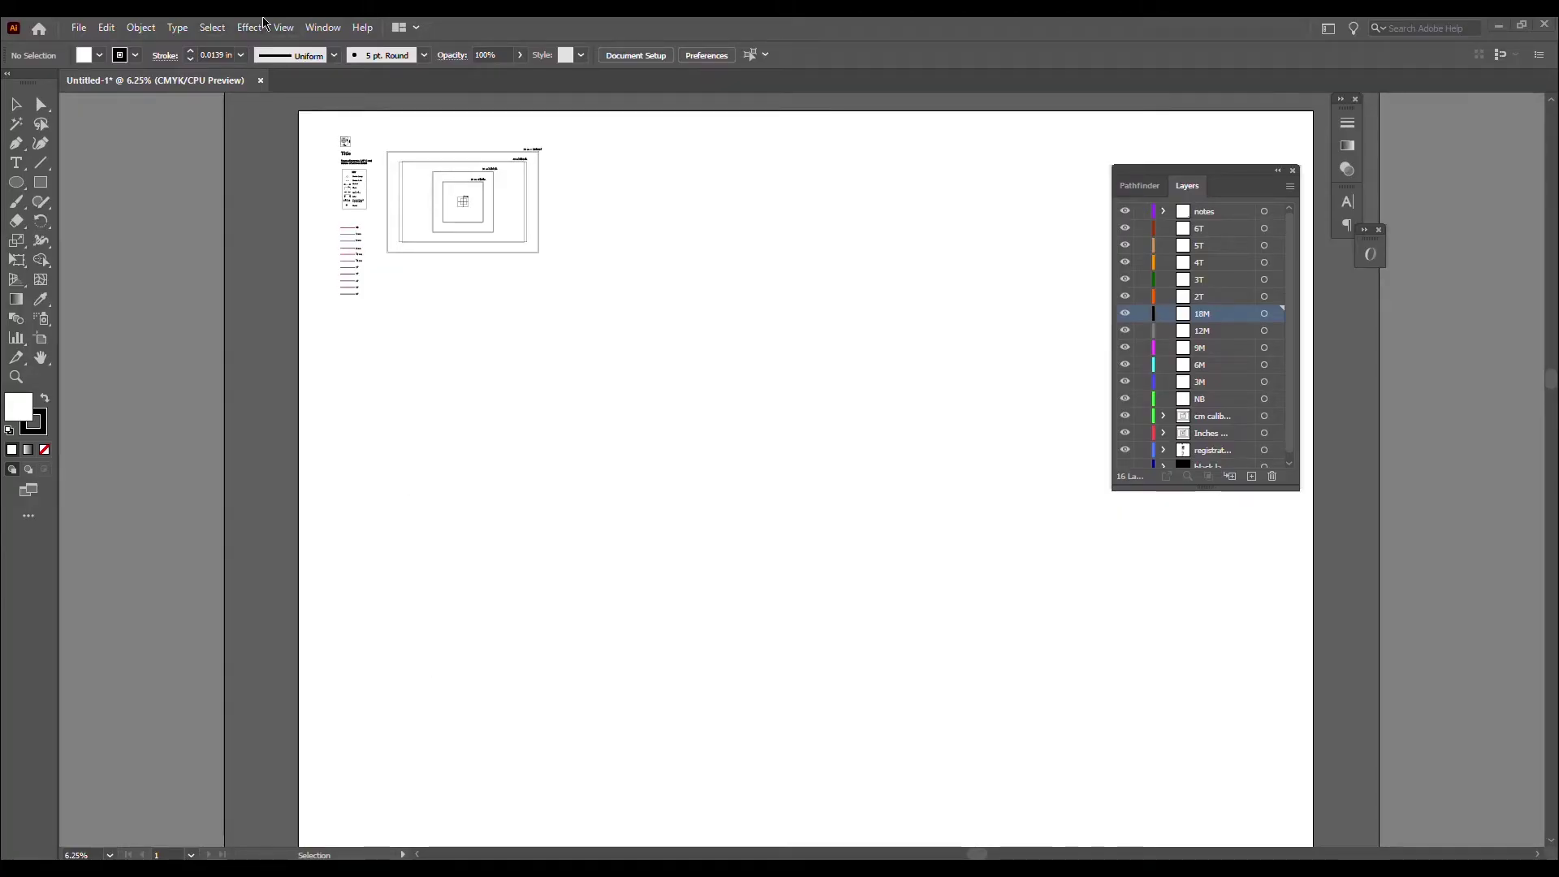
Step: Open the File menu to begin placing an external image into the pattern document
click(87, 31)
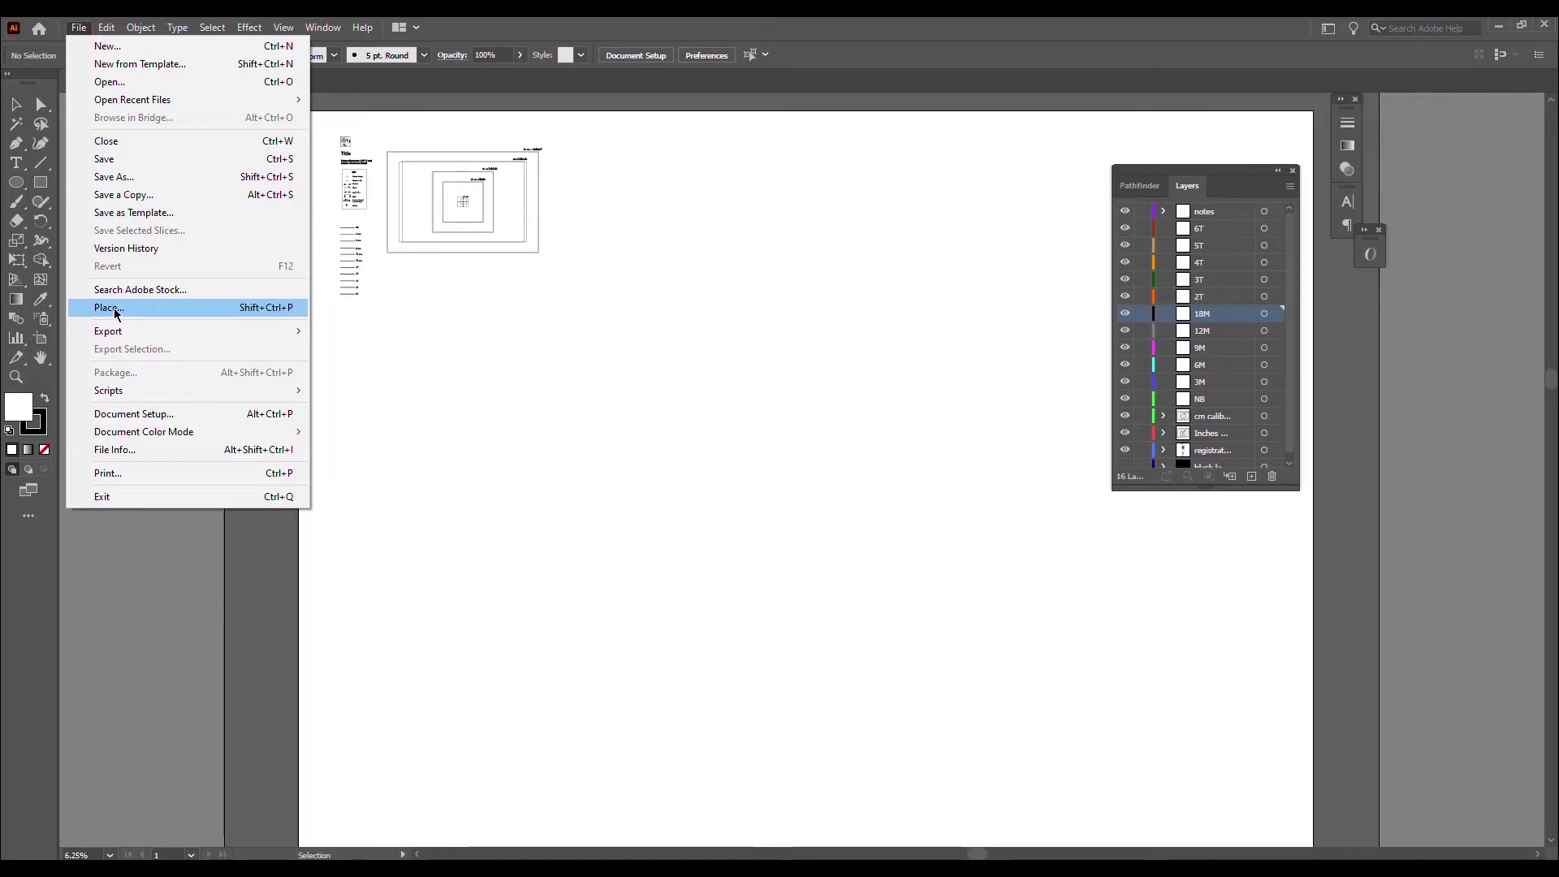
Step: Place the IMG_4409 pattern-and-ruler photo onto the artboard on the 18M layer
click(116, 308)
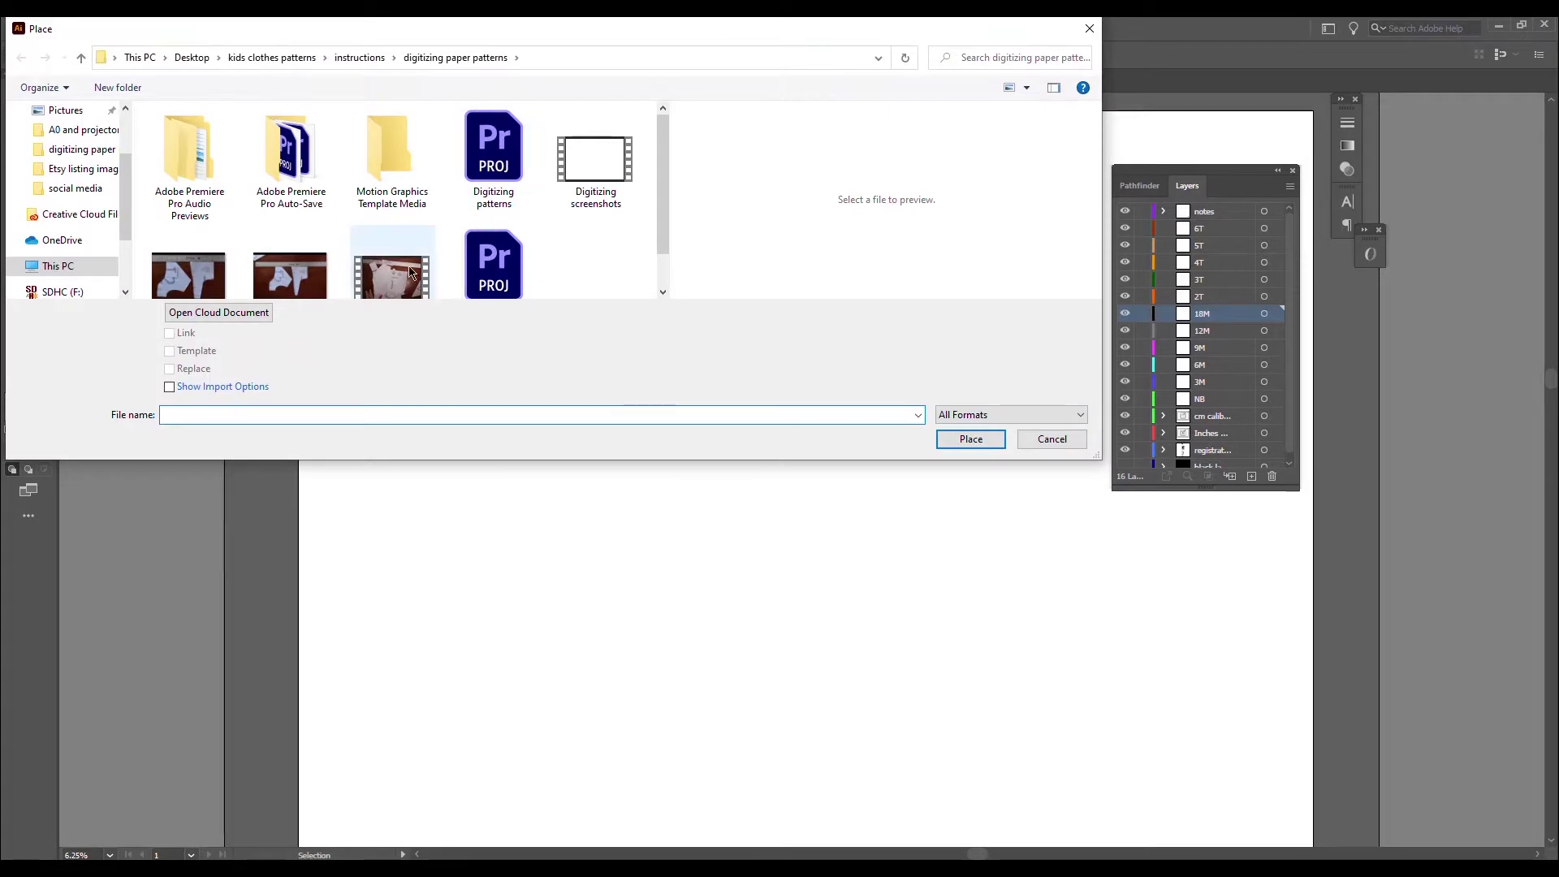
click(185, 292)
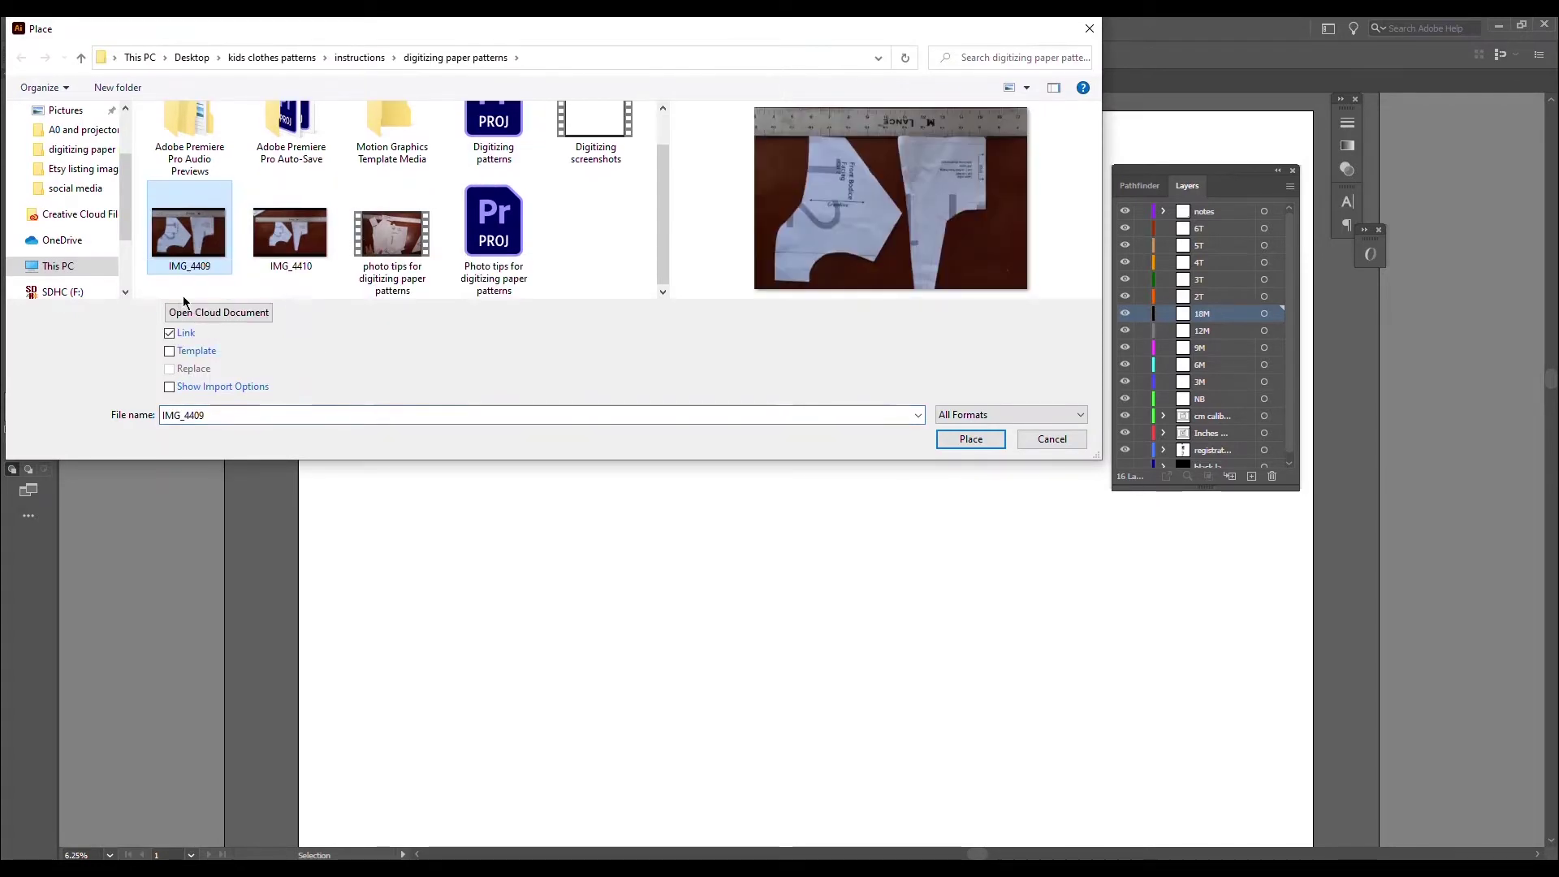
click(960, 439)
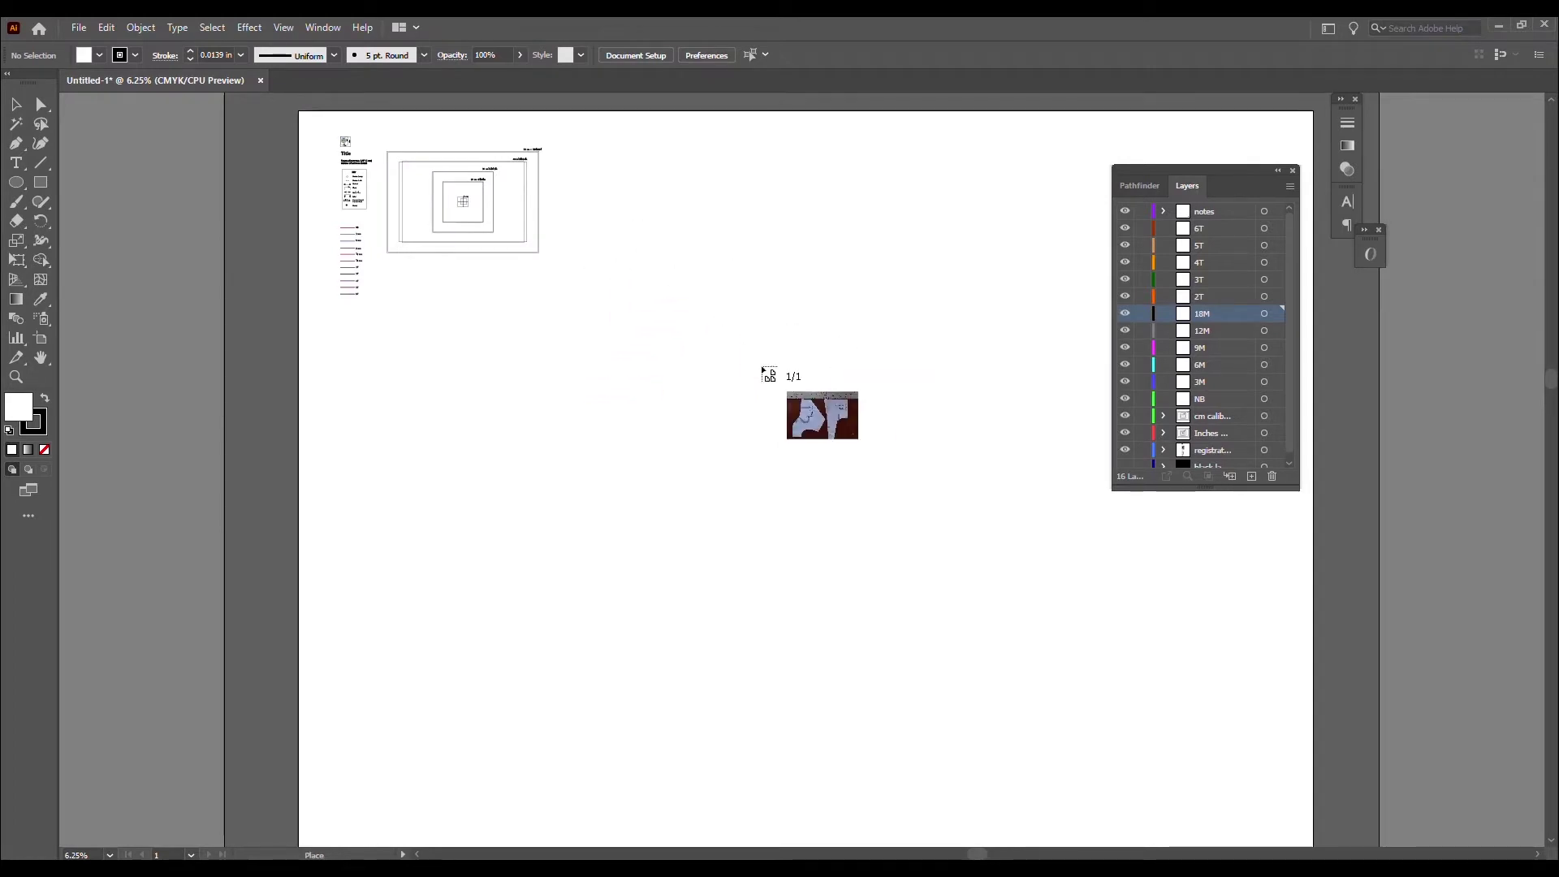
click(656, 278)
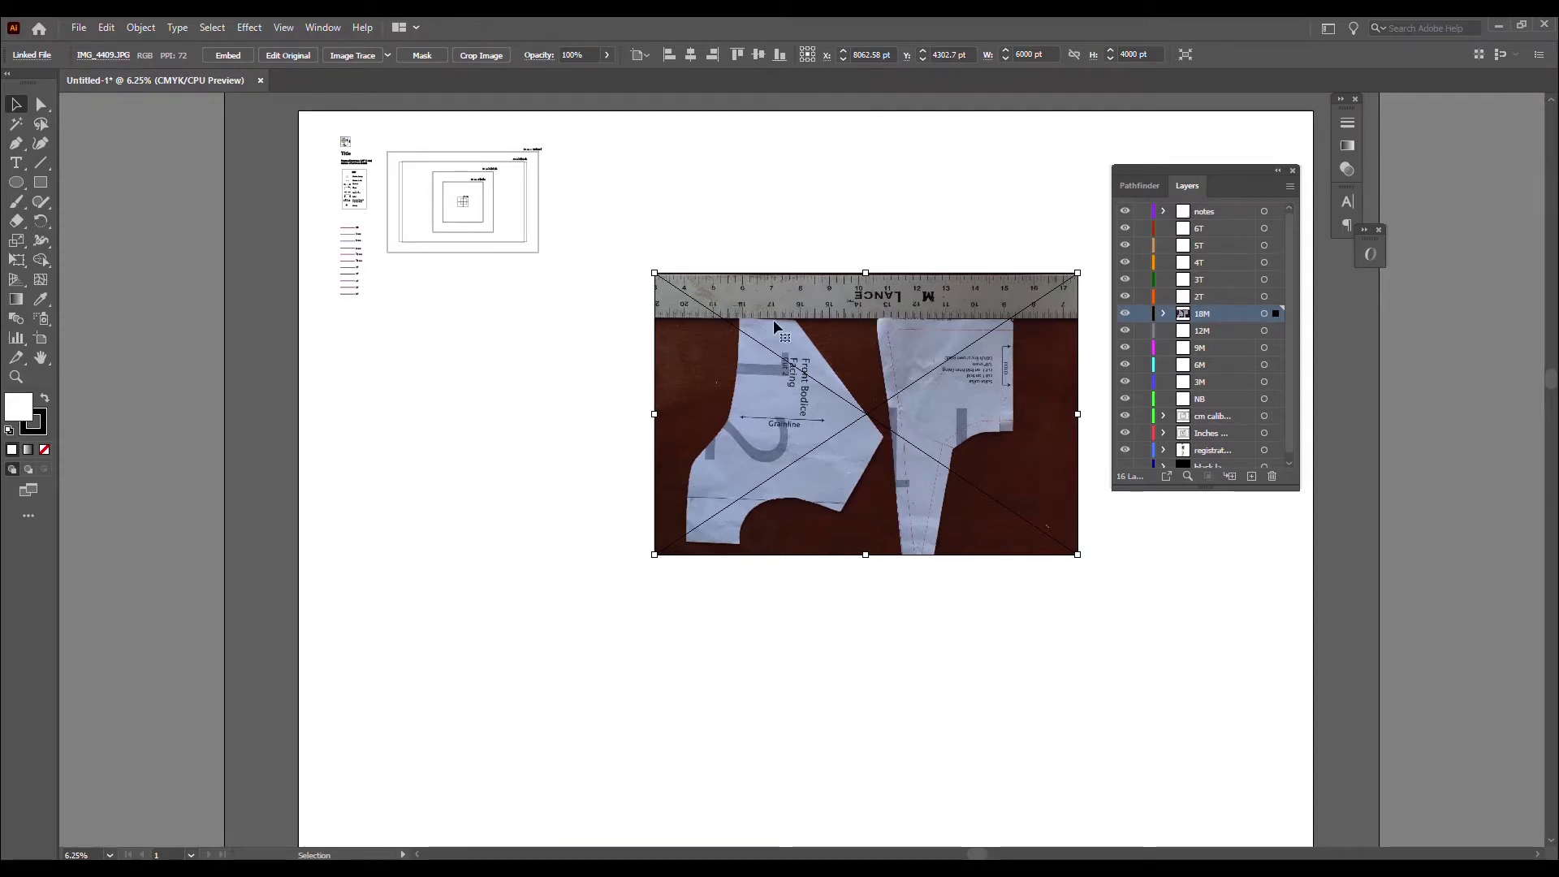
Step: Draw a rectangle above the photo and size it to 1" × 1" (72 × 72 pt)
click(39, 185)
drag(669, 230, 701, 264)
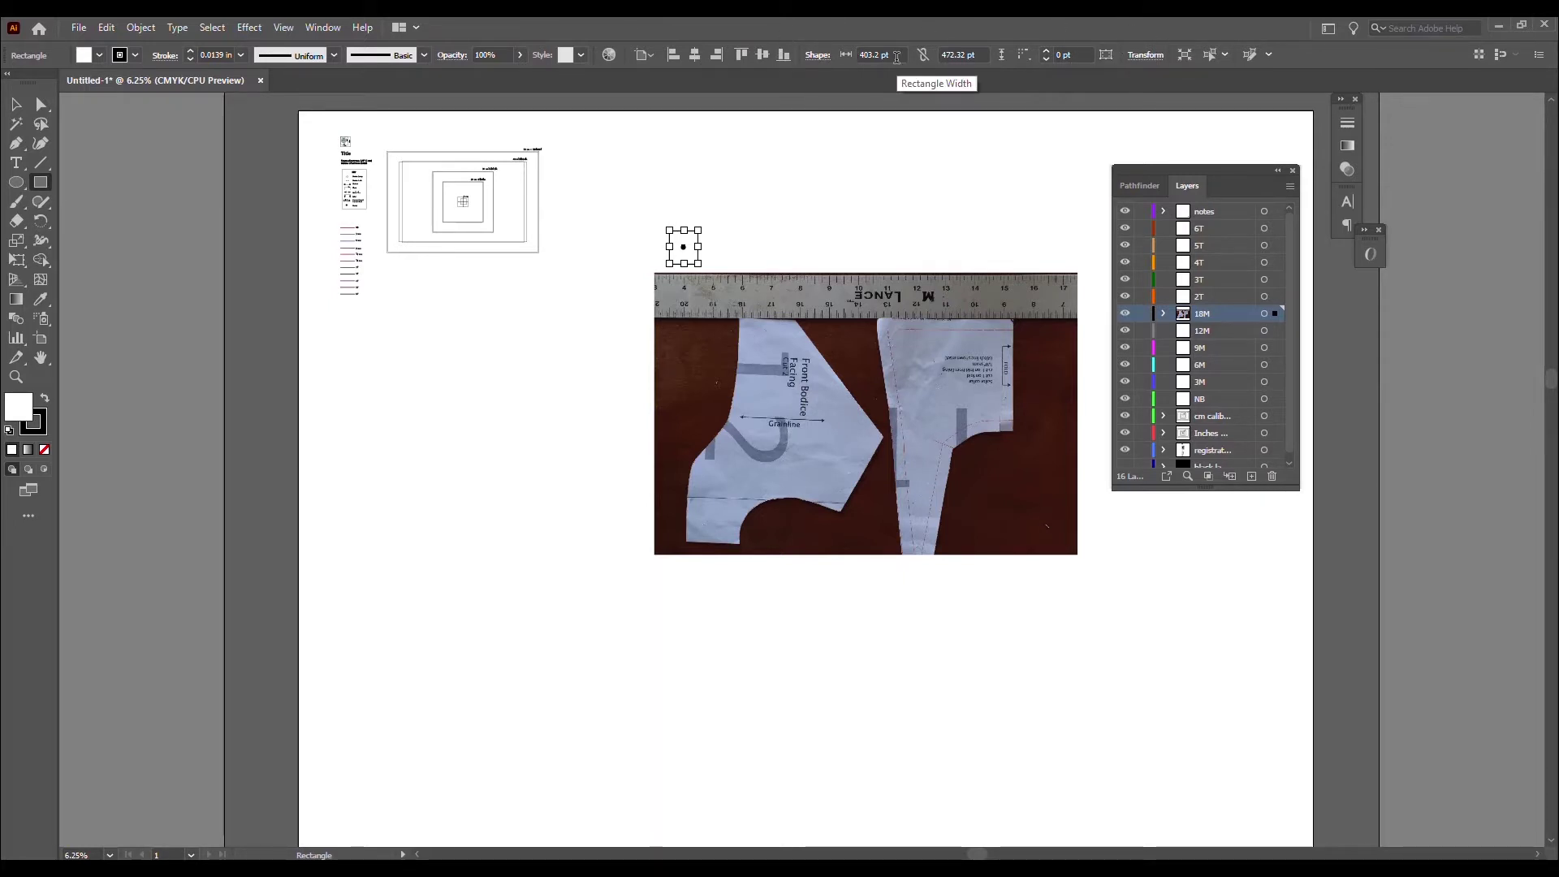
click(893, 55)
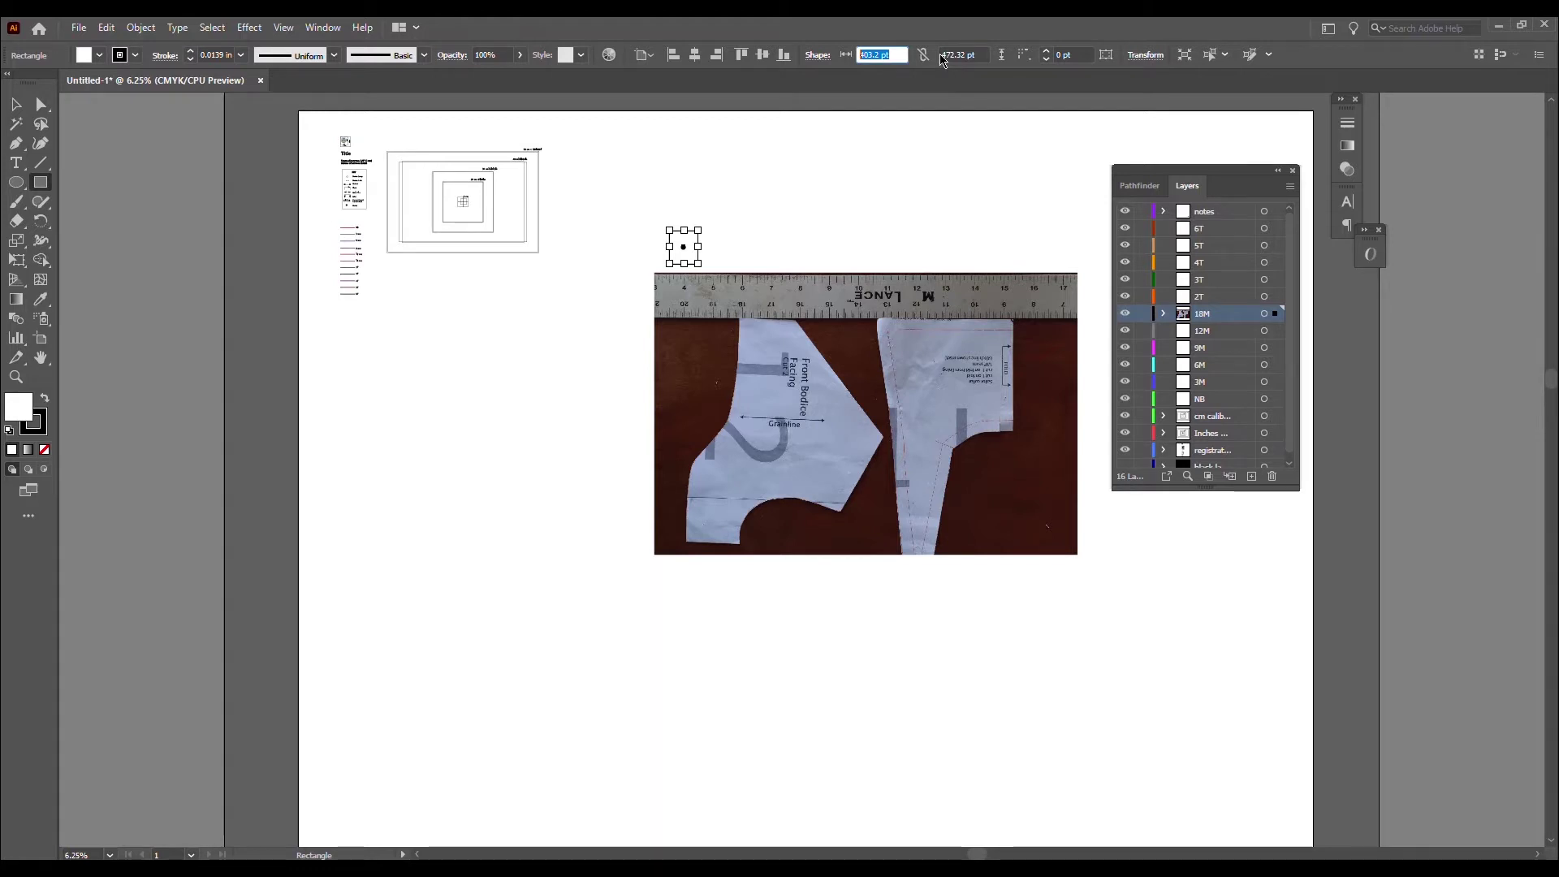
text(1")
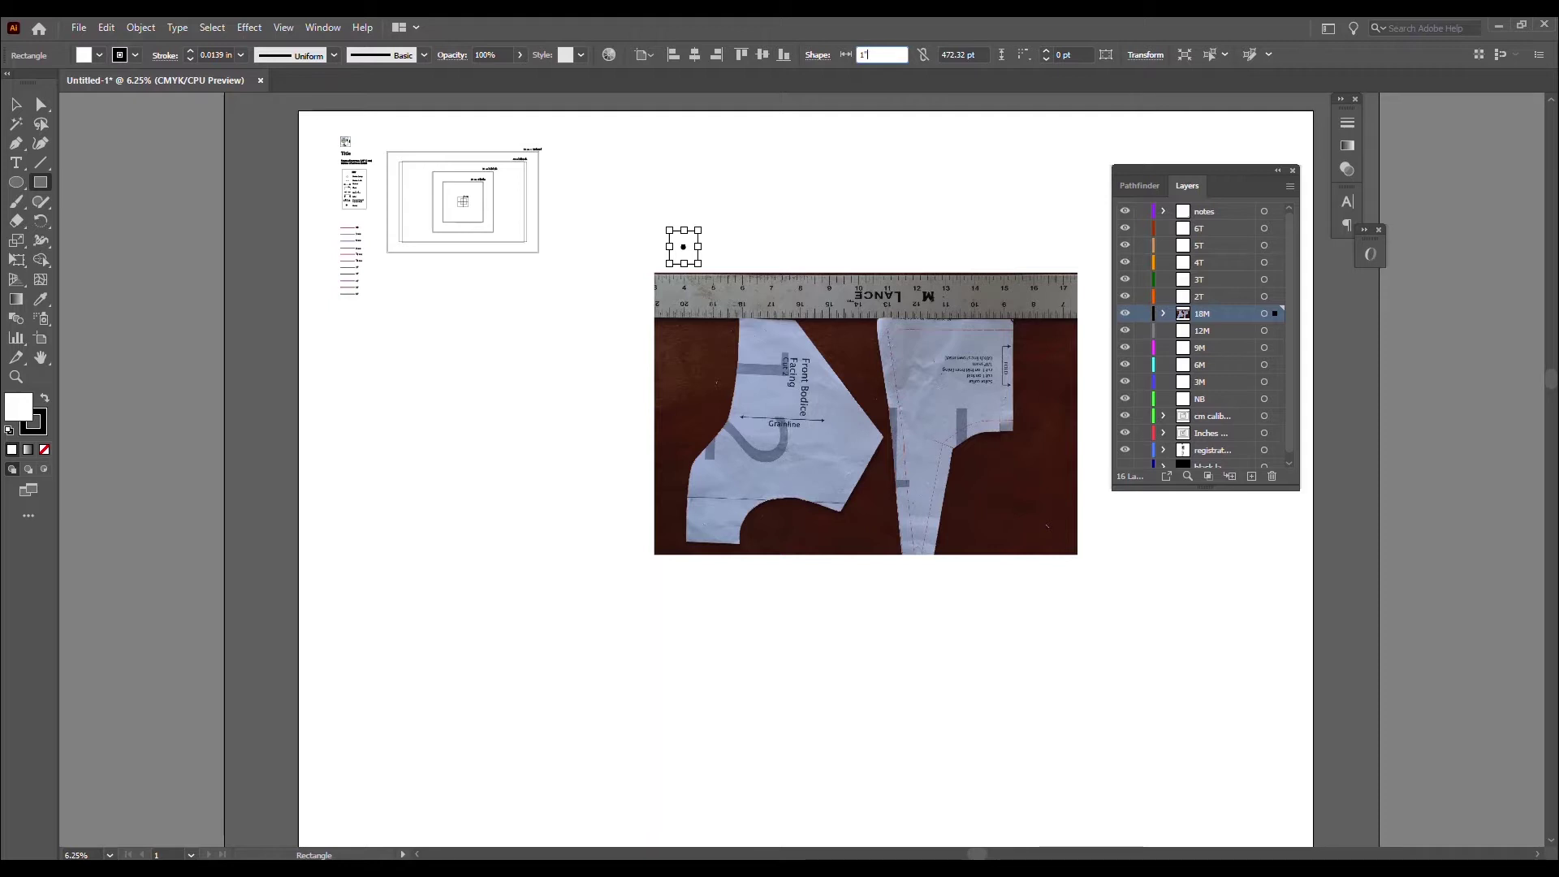
click(978, 56)
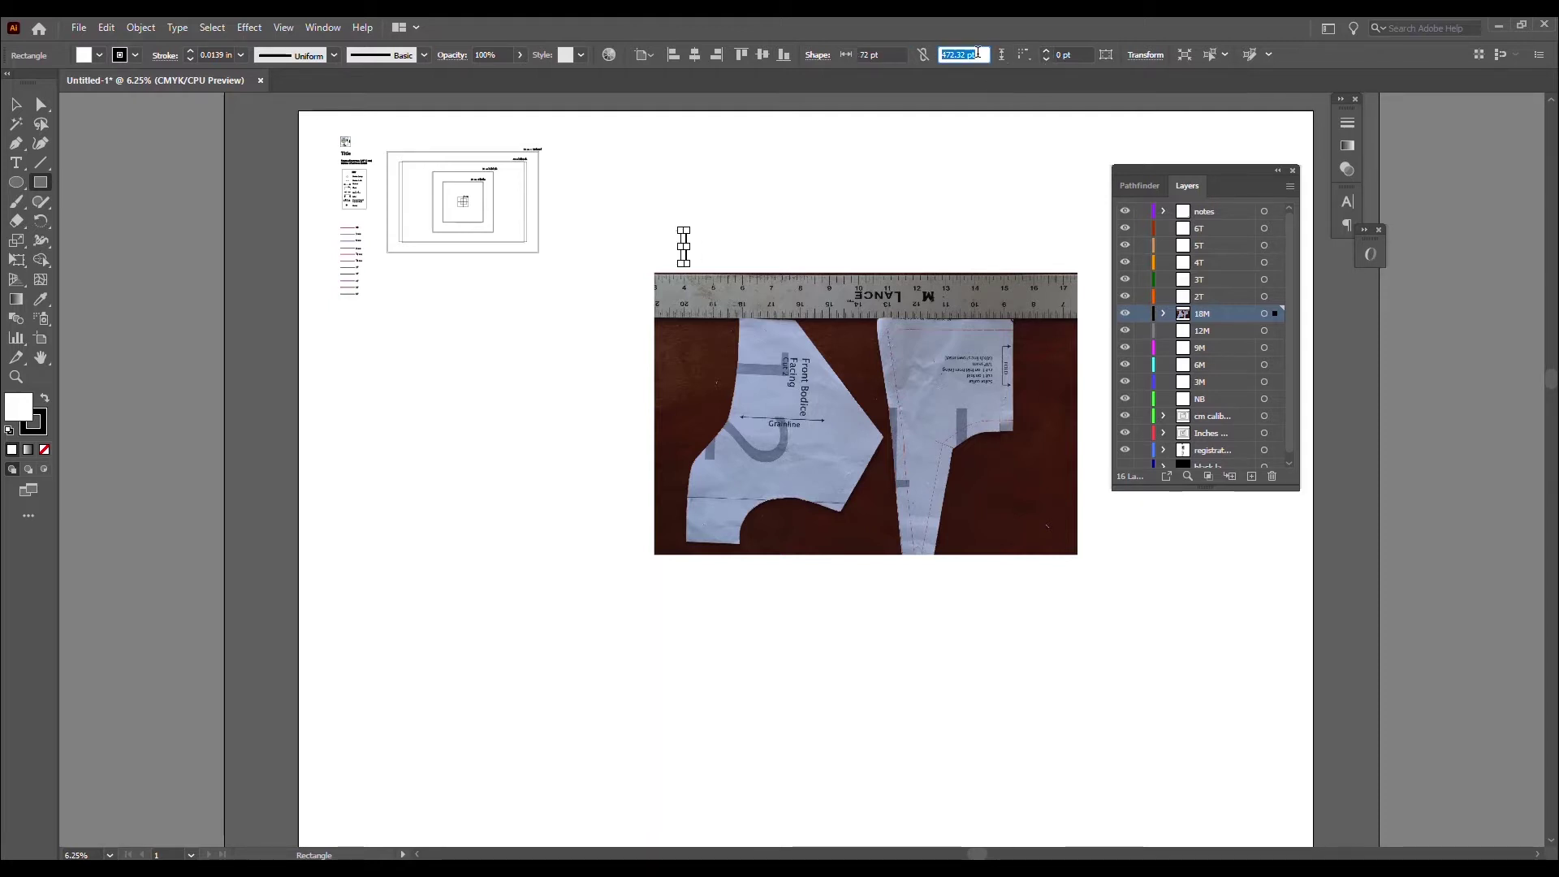
text(1)
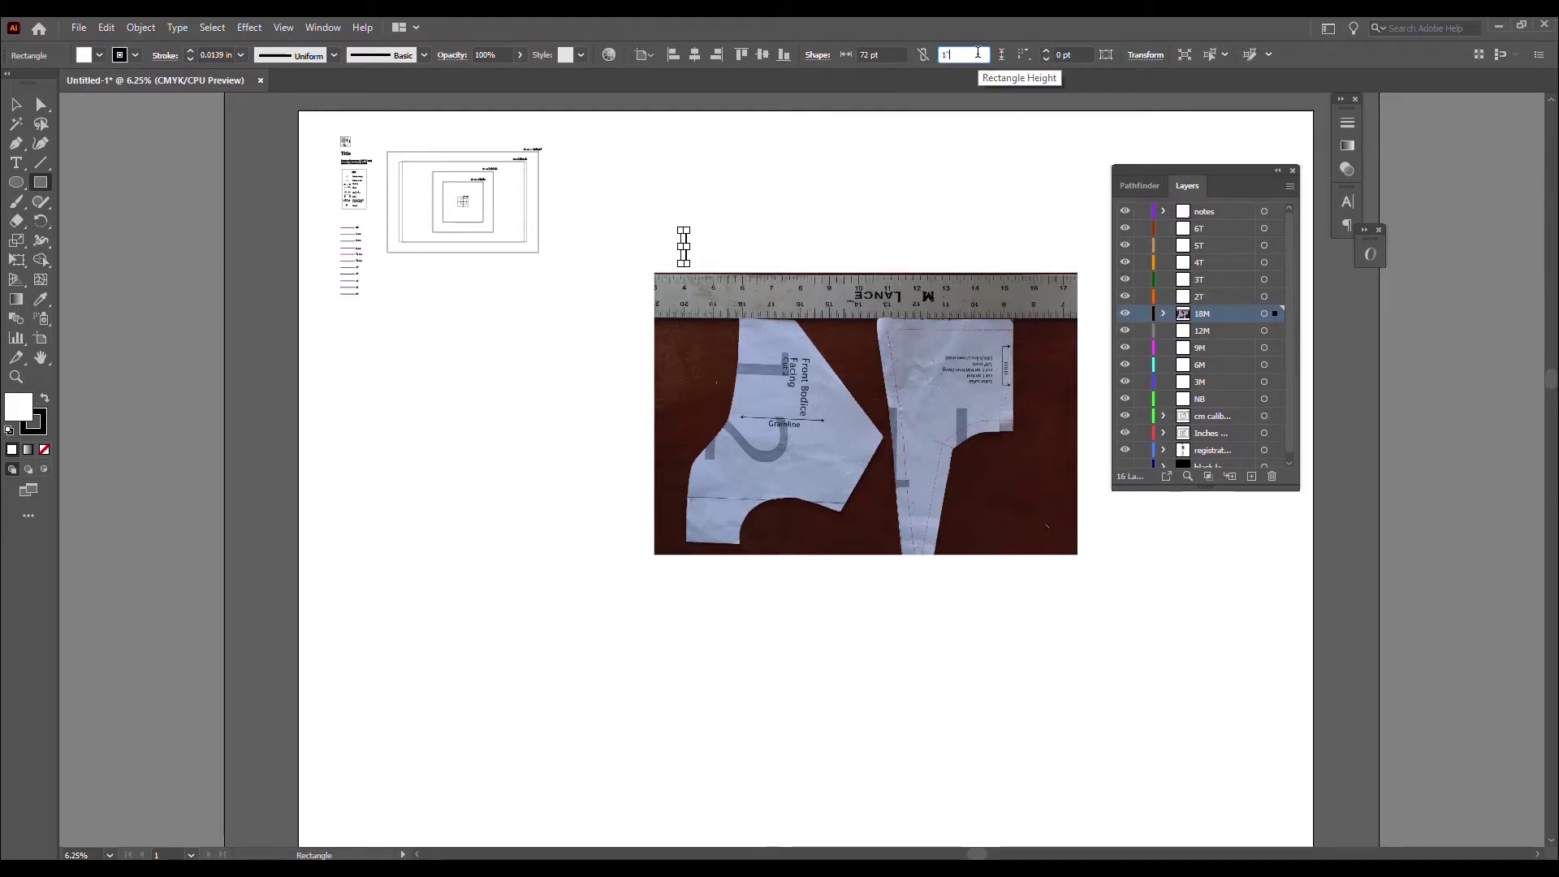
key(Return)
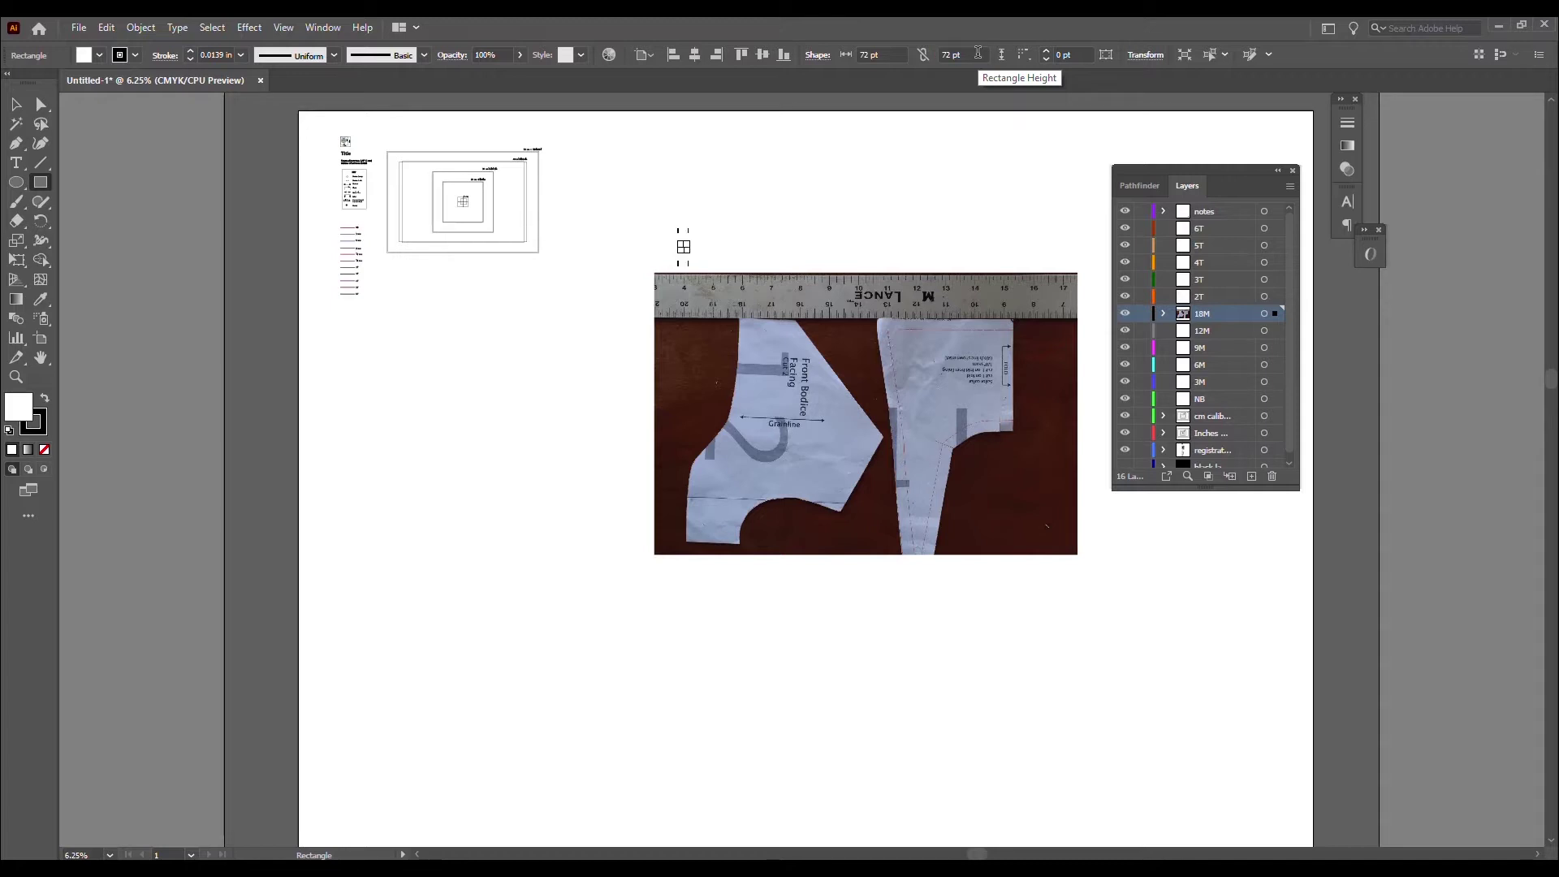
click(15, 104)
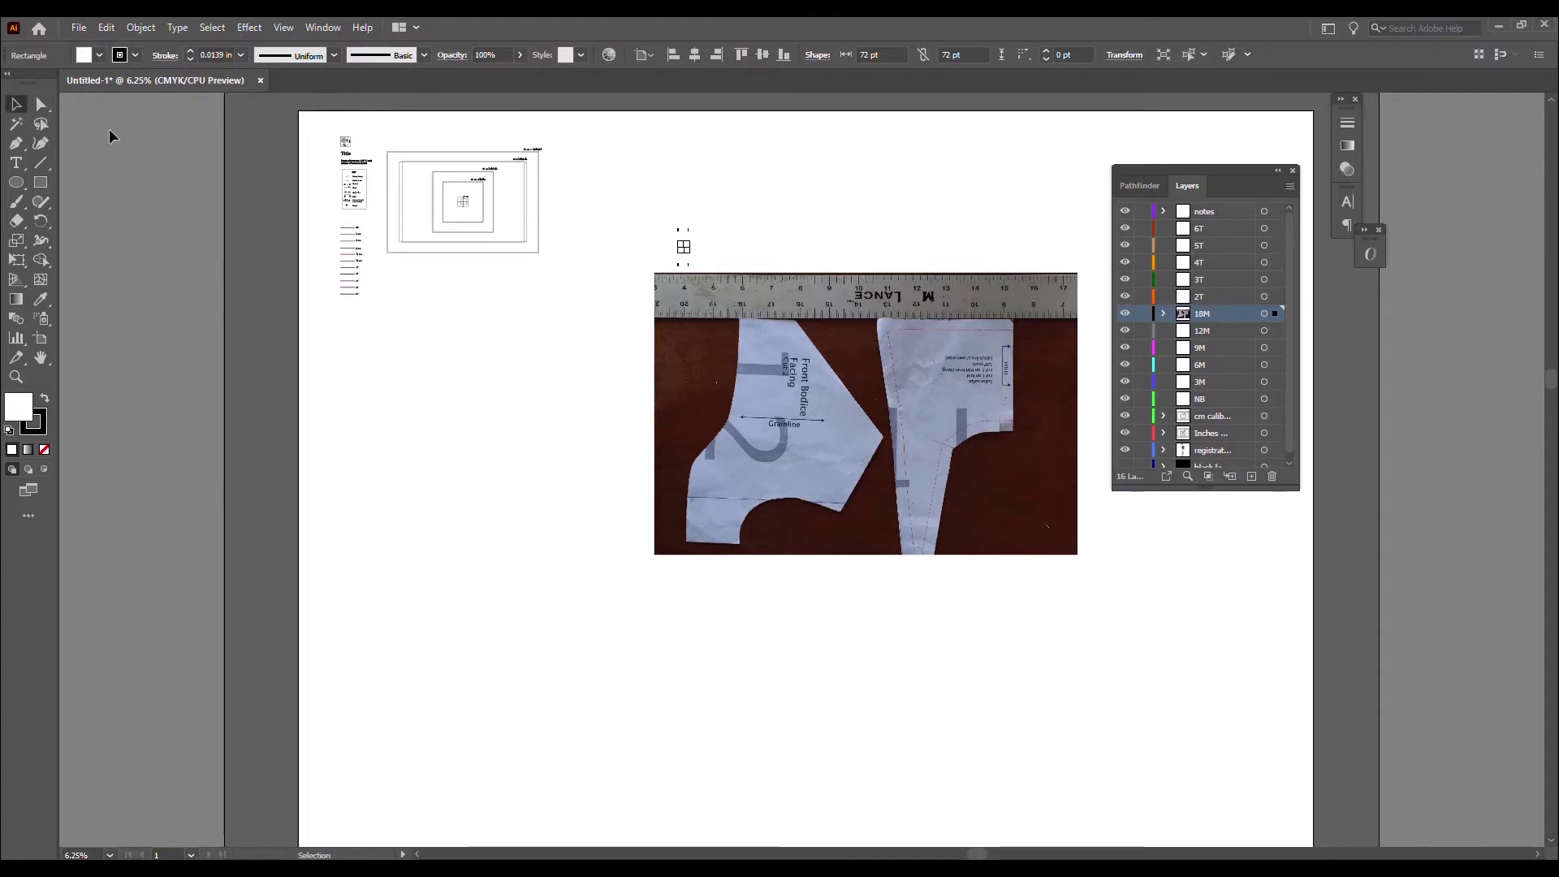
Step: Nudge the reference square down, then scale the photo proportionally from 6000 × 4000 to 3548.16 × 2365.44 pt
click(694, 250)
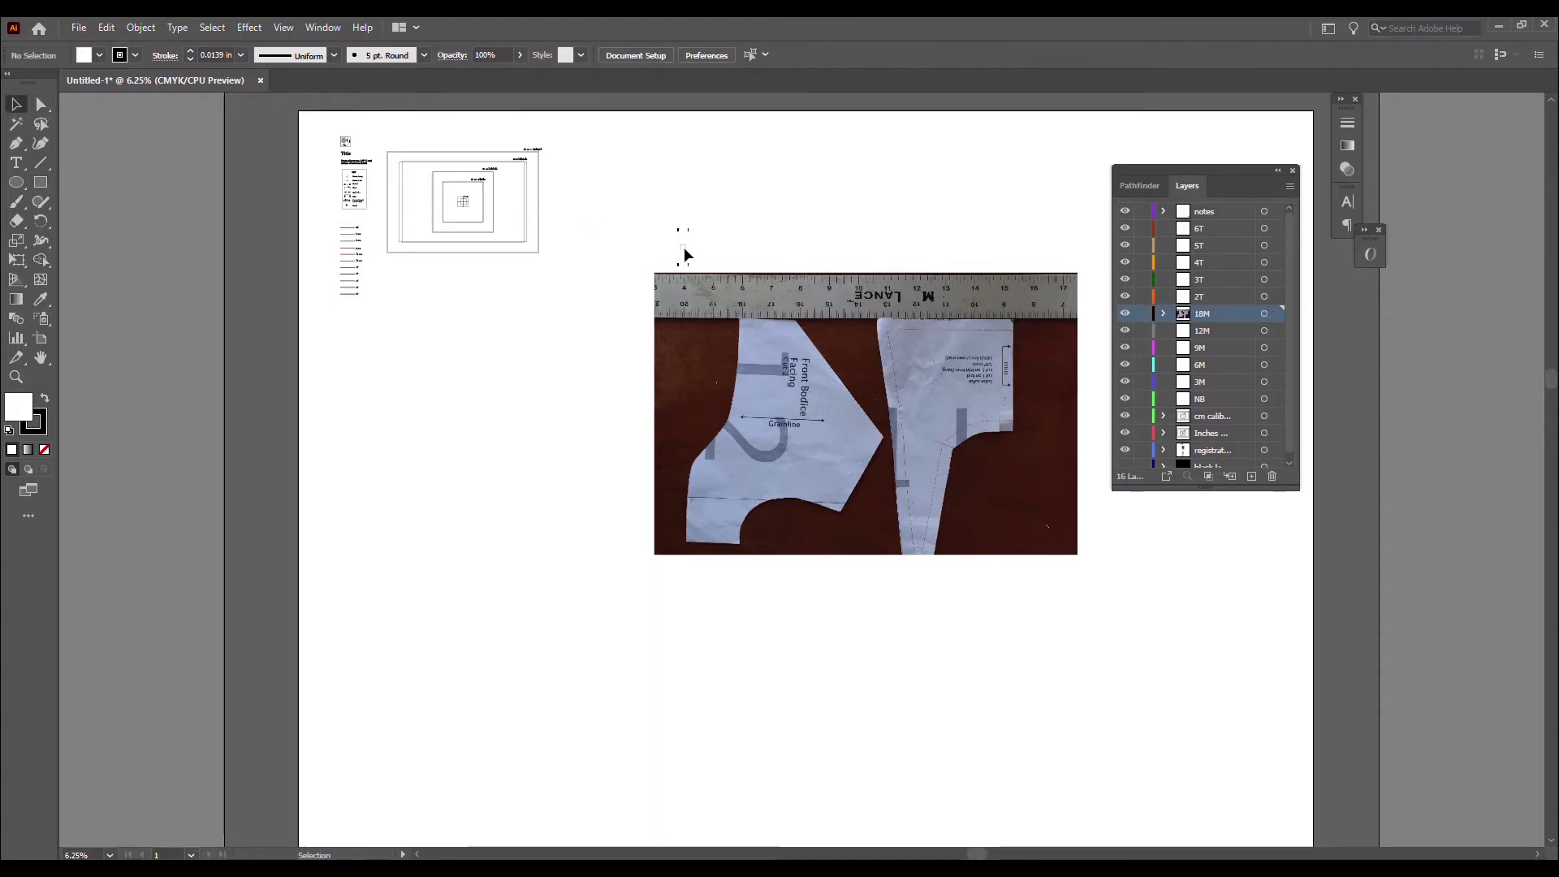
drag(684, 247, 658, 277)
click(1007, 447)
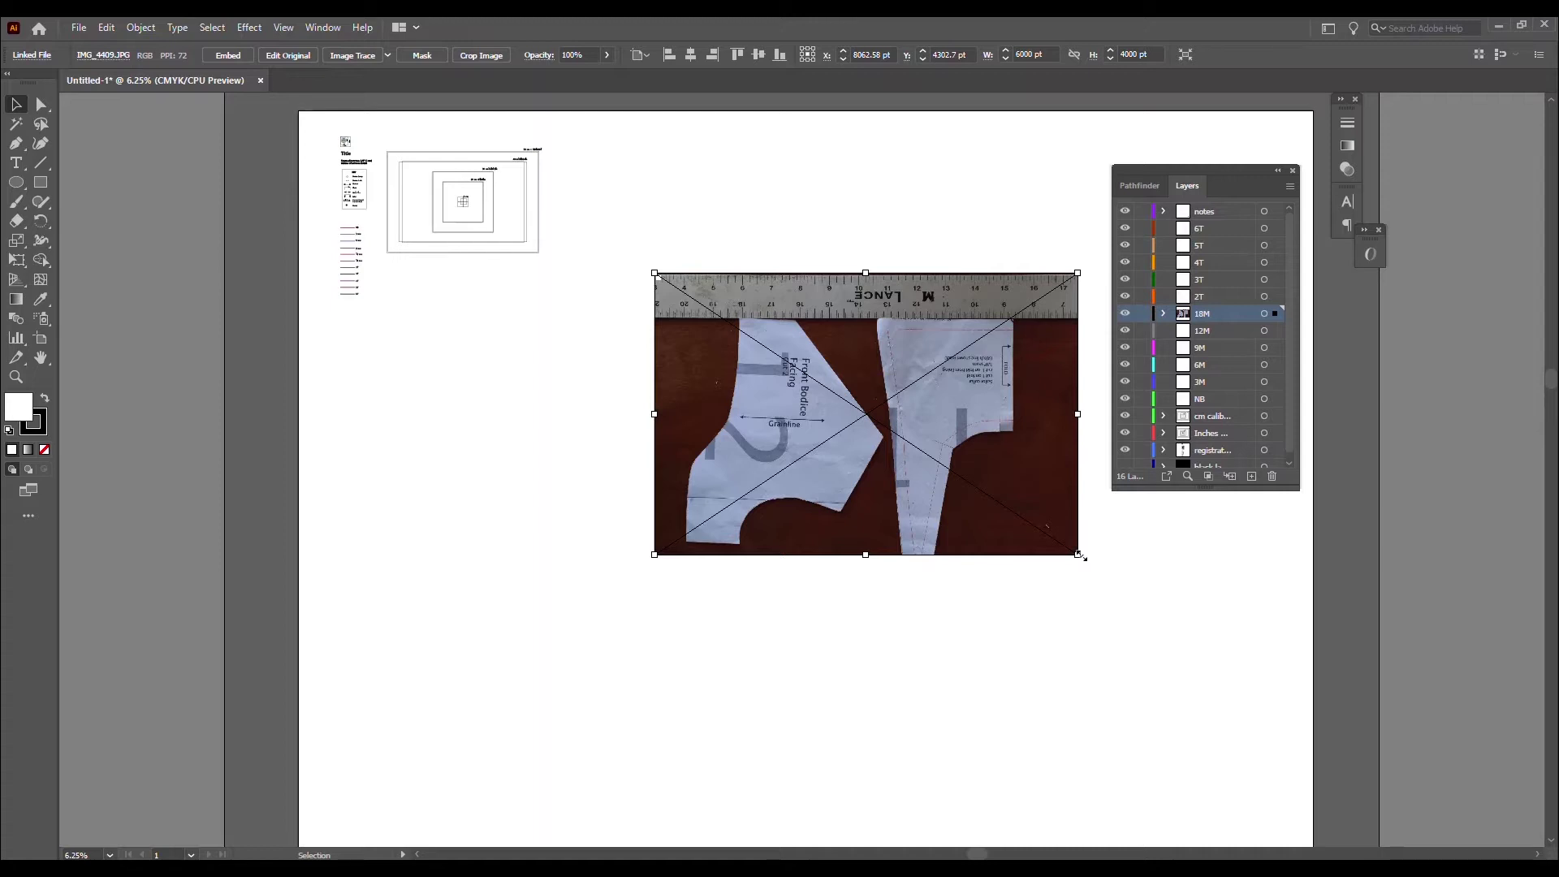
drag(1080, 555, 1072, 504)
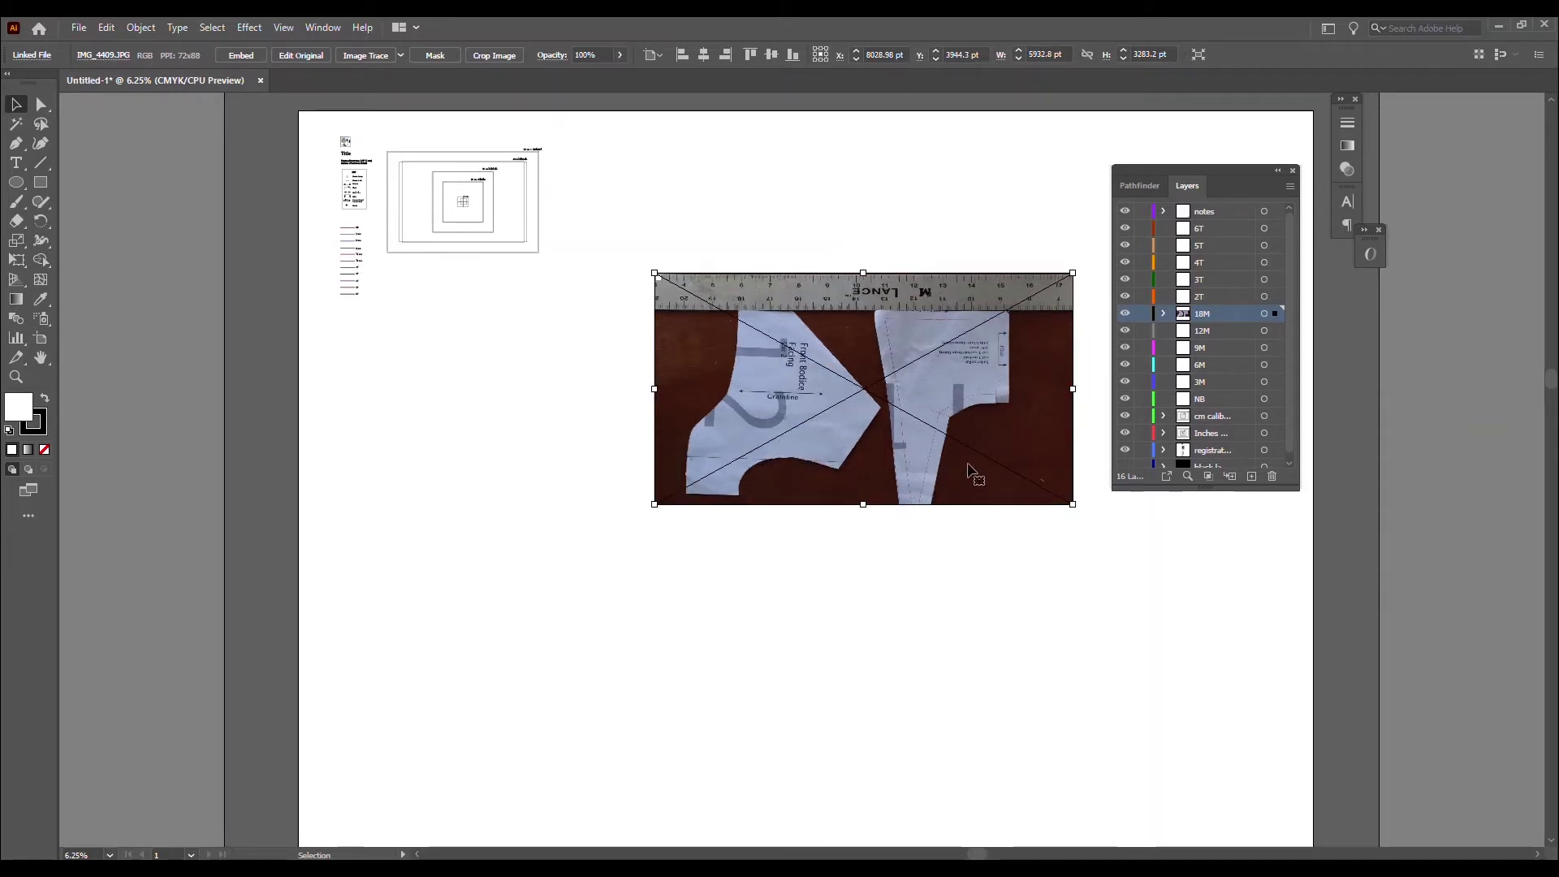
key(ctrl+z)
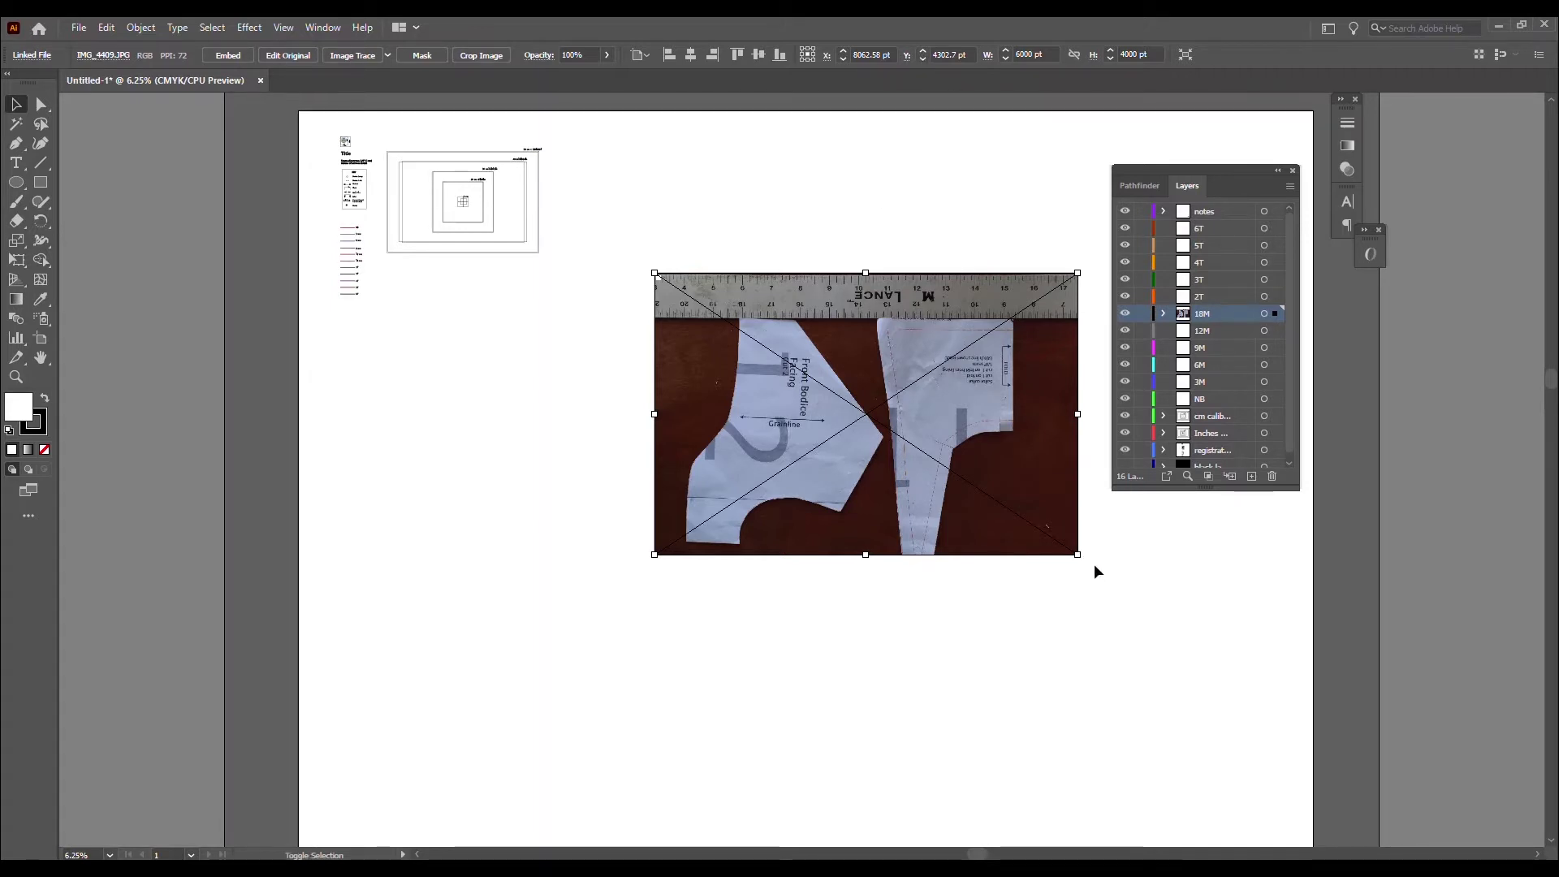
drag(1077, 555, 904, 468)
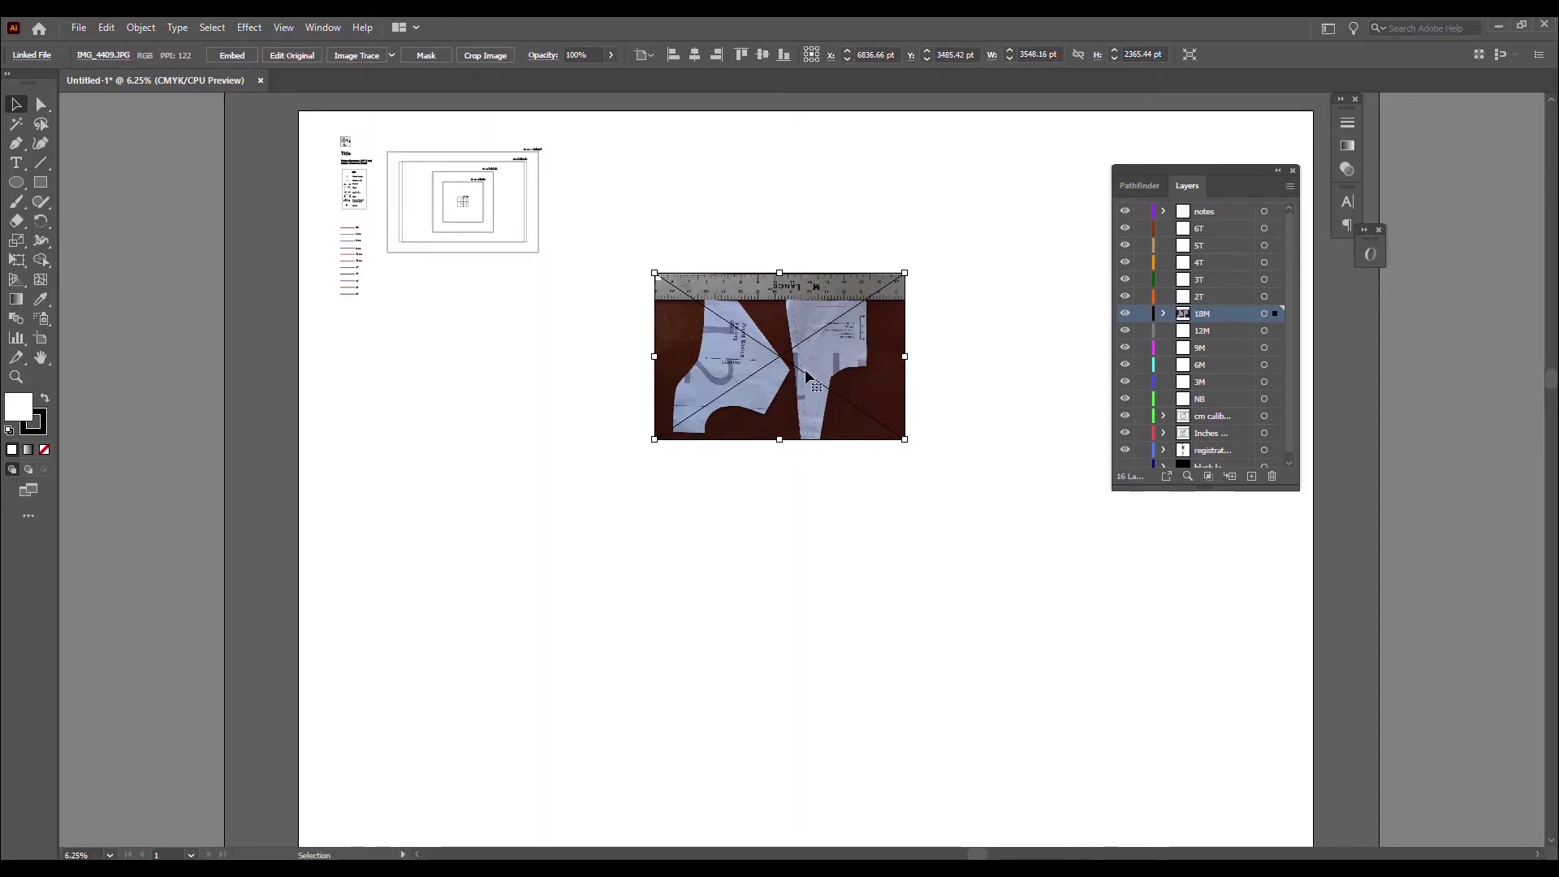
mouse_move(806, 379)
mouse_down()
mouse_move(862, 429)
mouse_move(865, 469)
mouse_move(808, 383)
mouse_up()
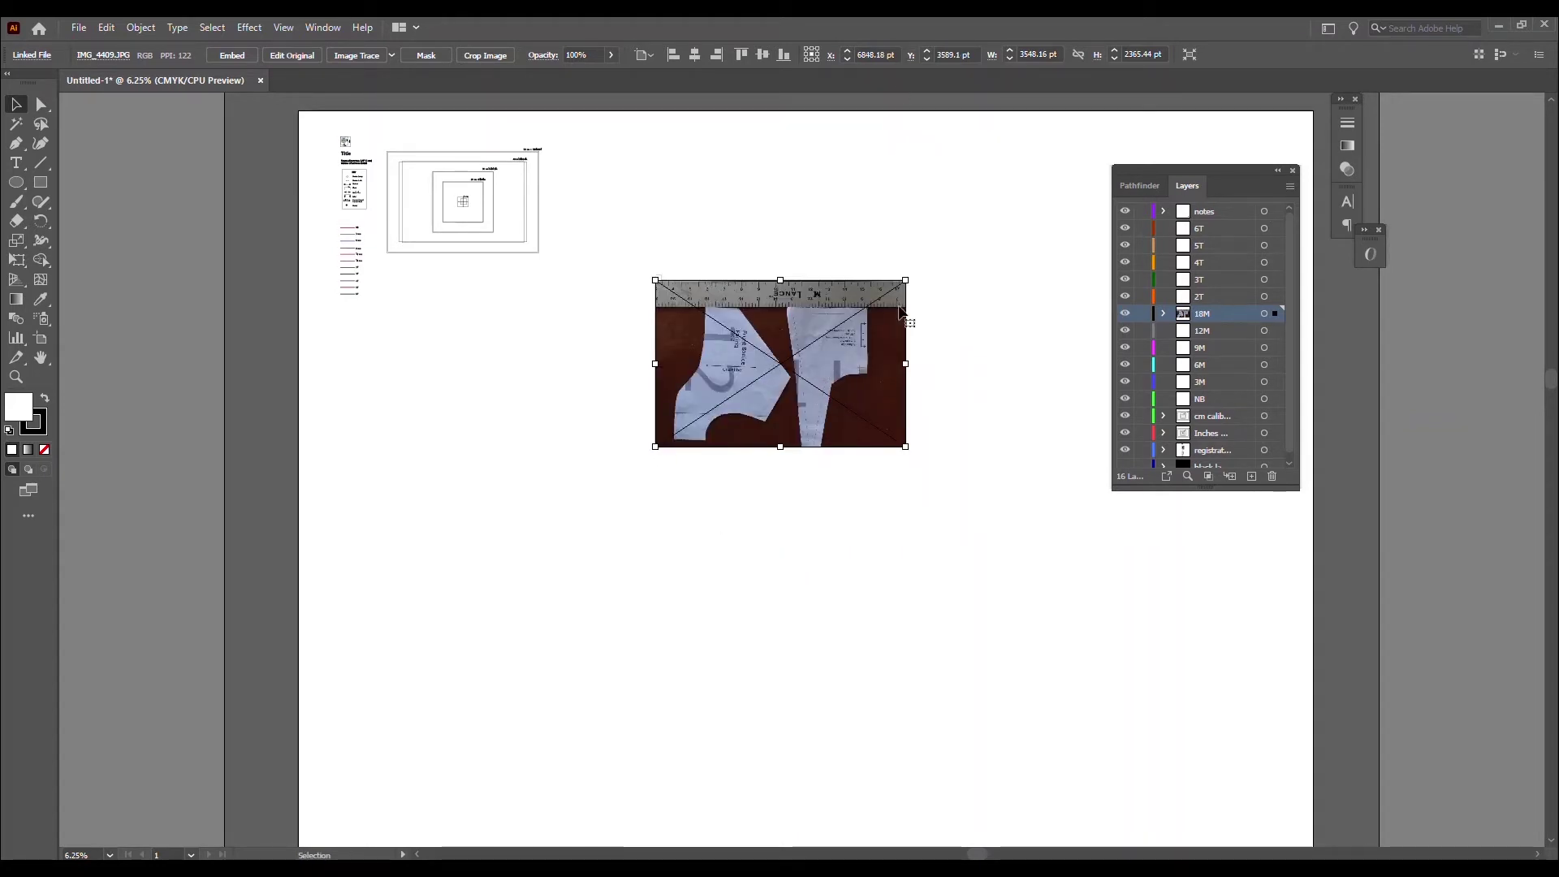
Step: Shrink the photo to about 2799 pt wide and zoom the view to 66.67%
drag(910, 445, 854, 413)
scroll(682, 286, up, 1)
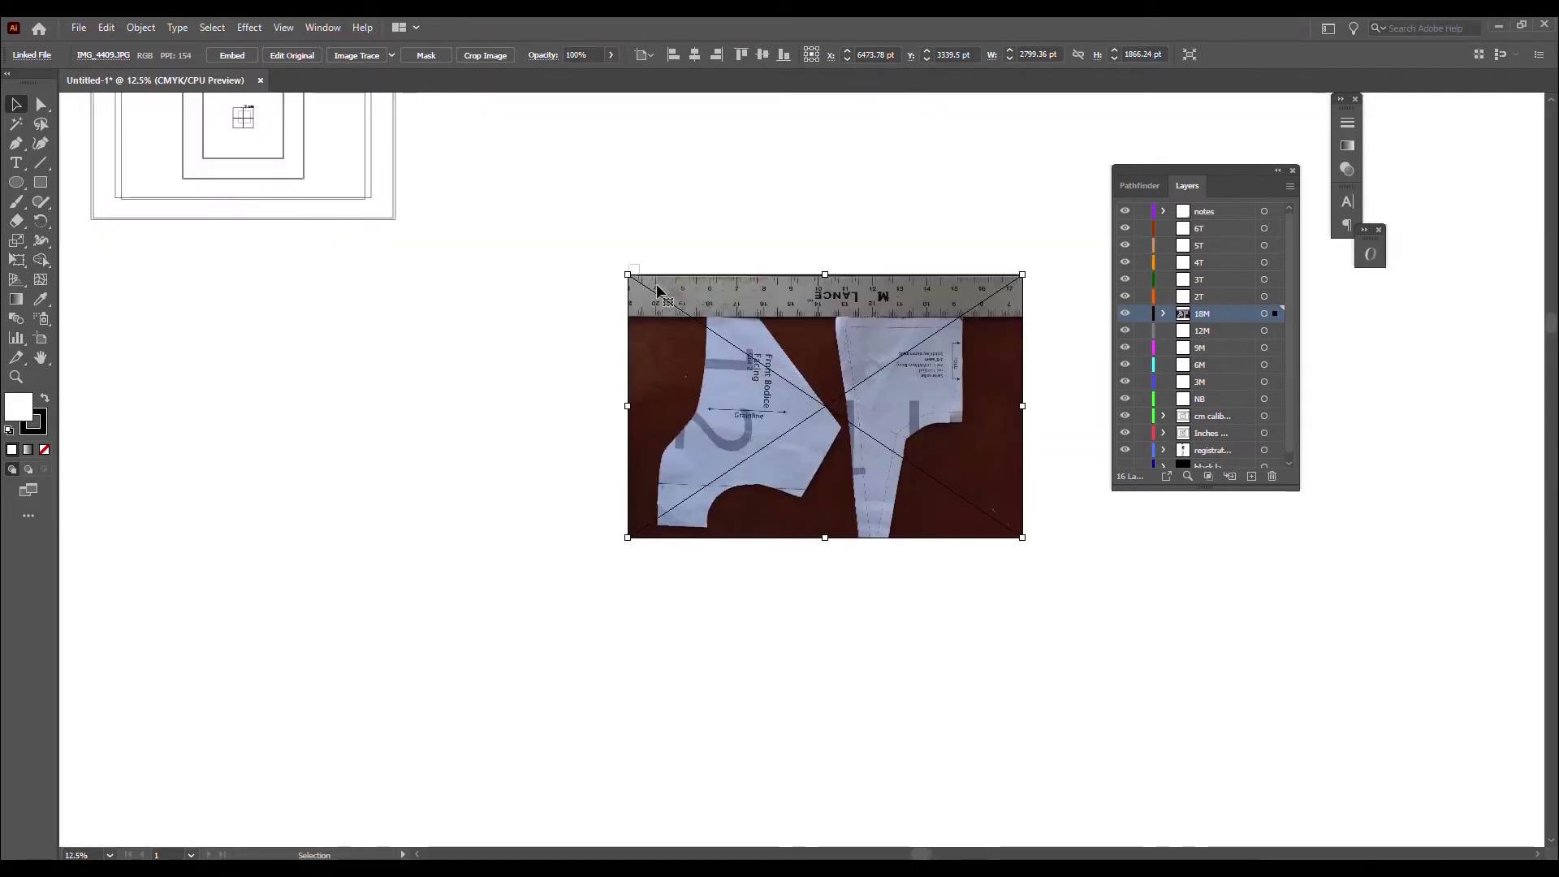
scroll(658, 288, up, 1)
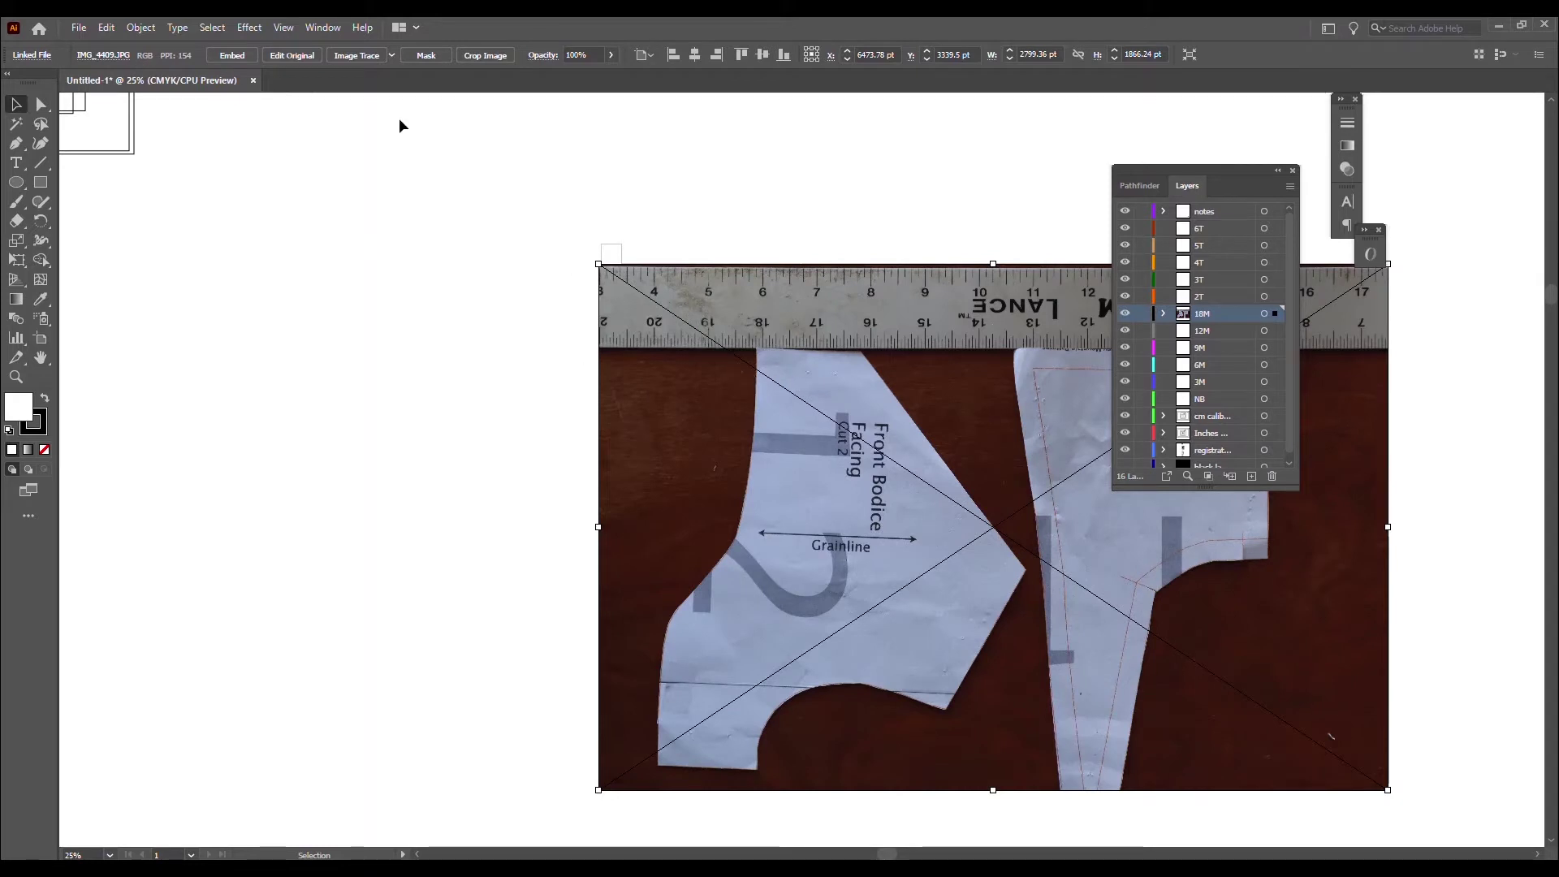
click(284, 29)
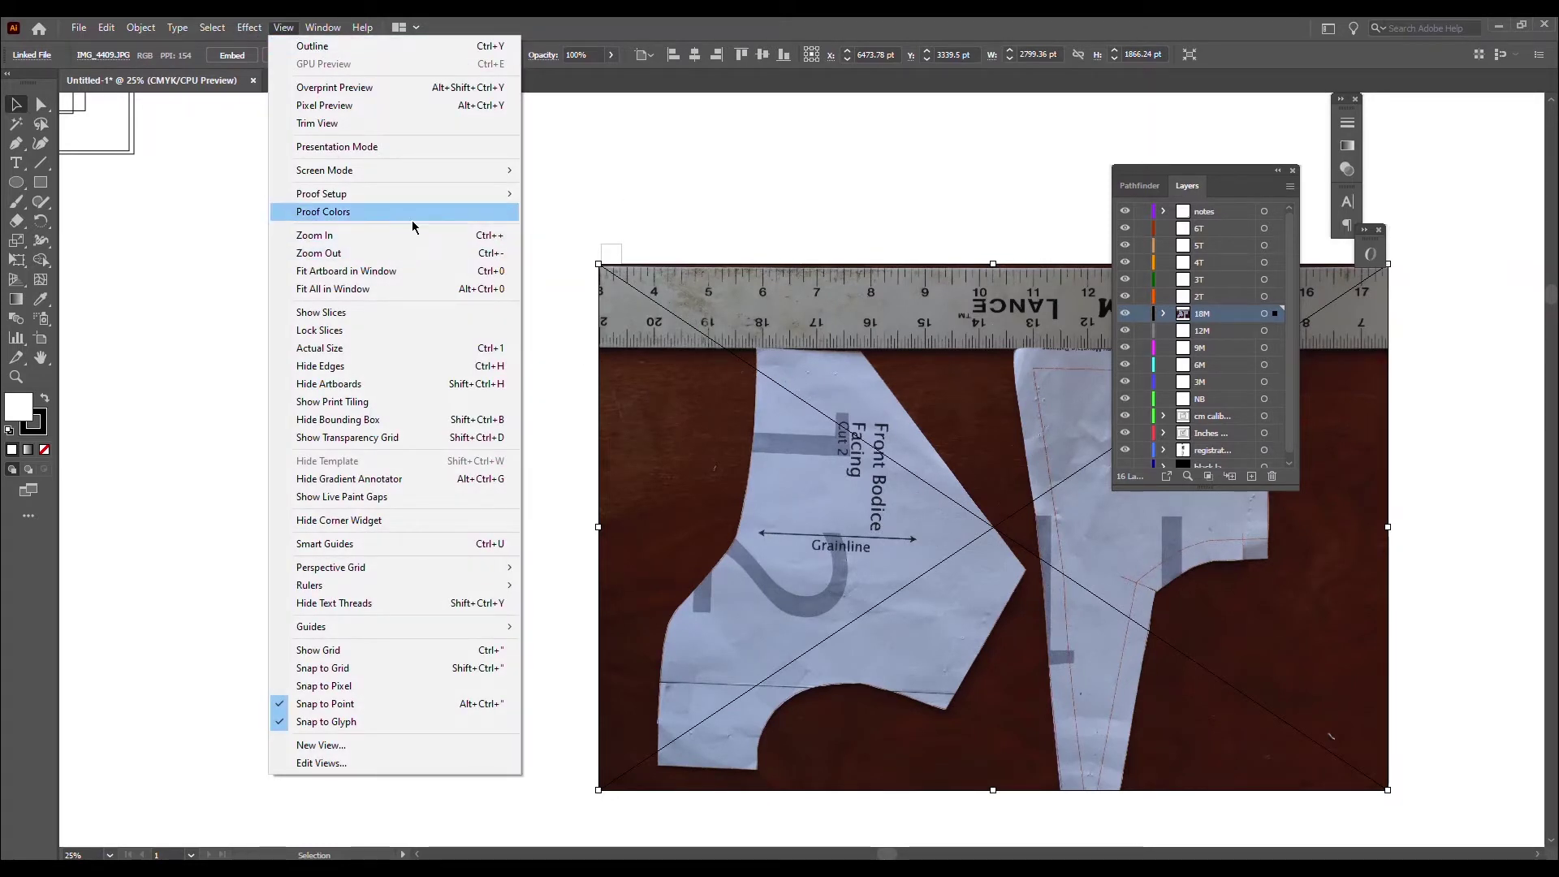
click(714, 236)
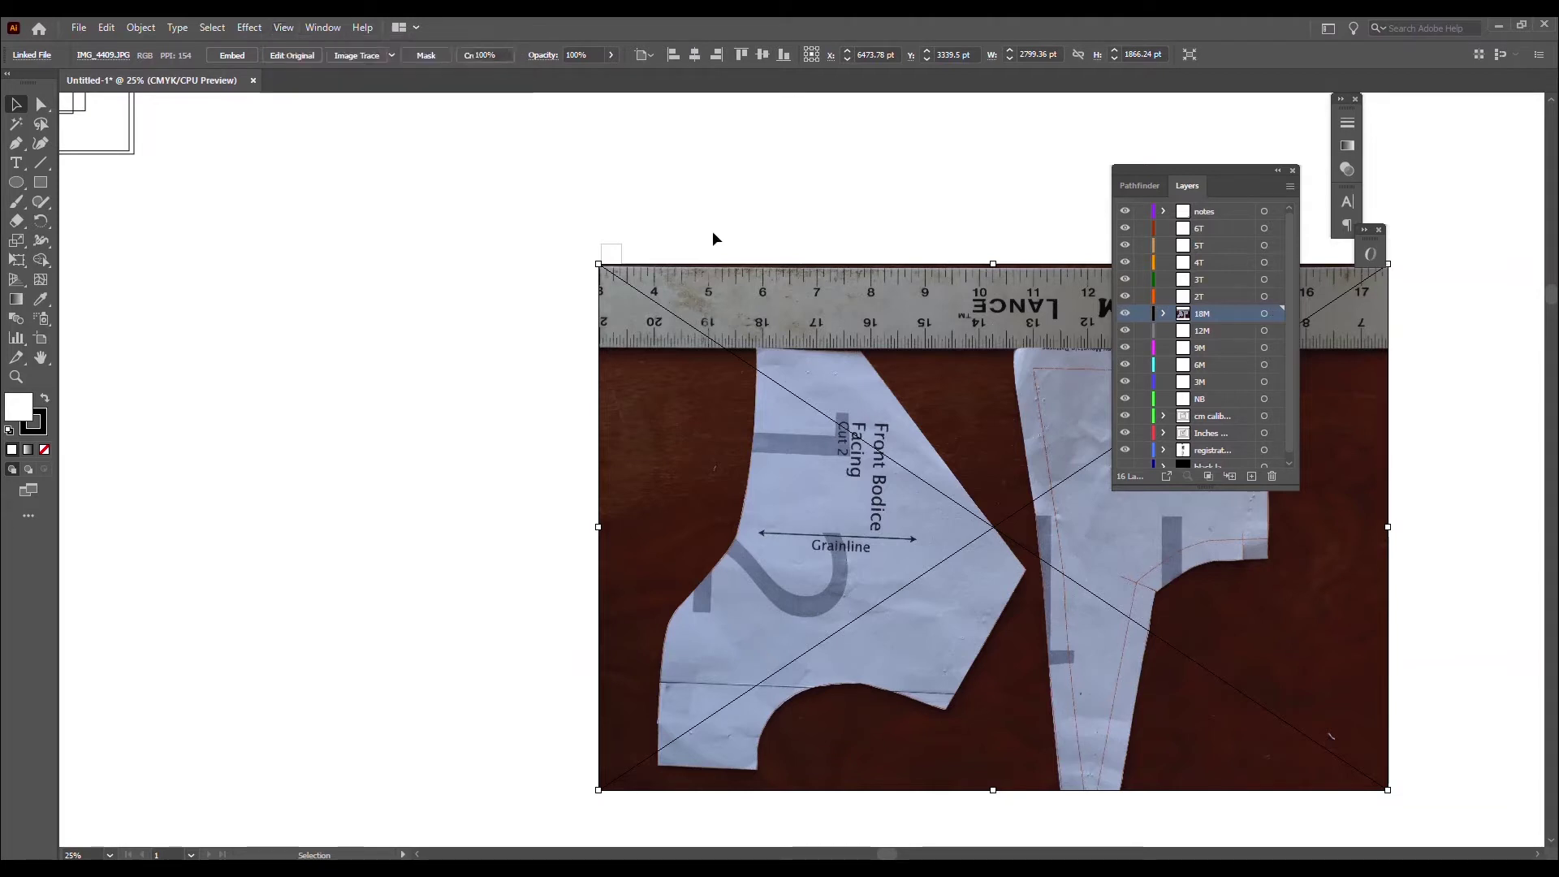
Step: Reposition the pattern photo left on the artboard
click(613, 268)
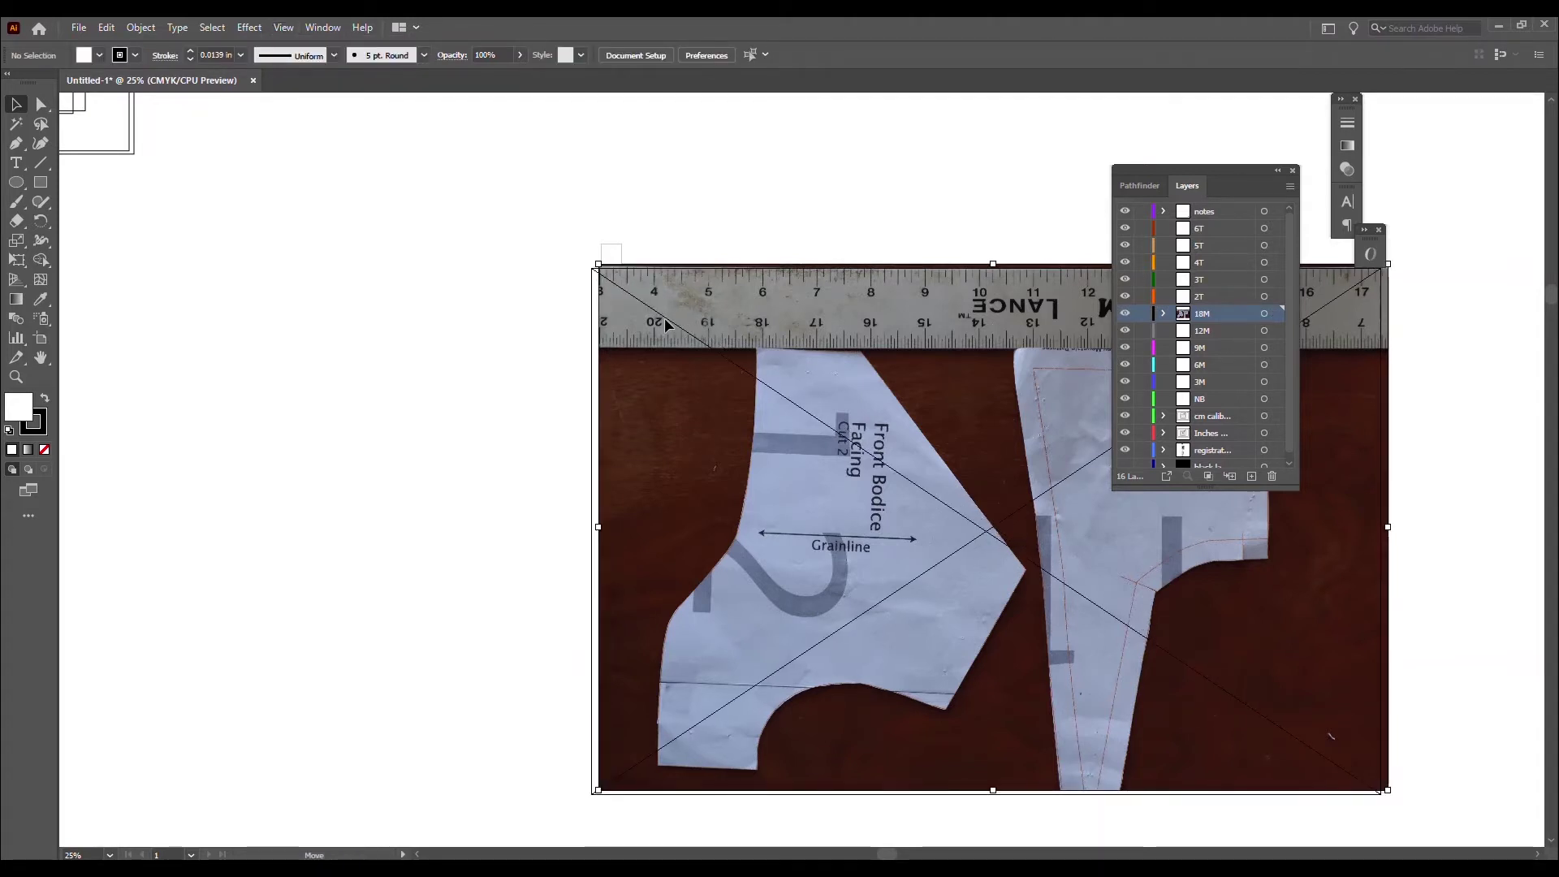
drag(611, 259, 603, 263)
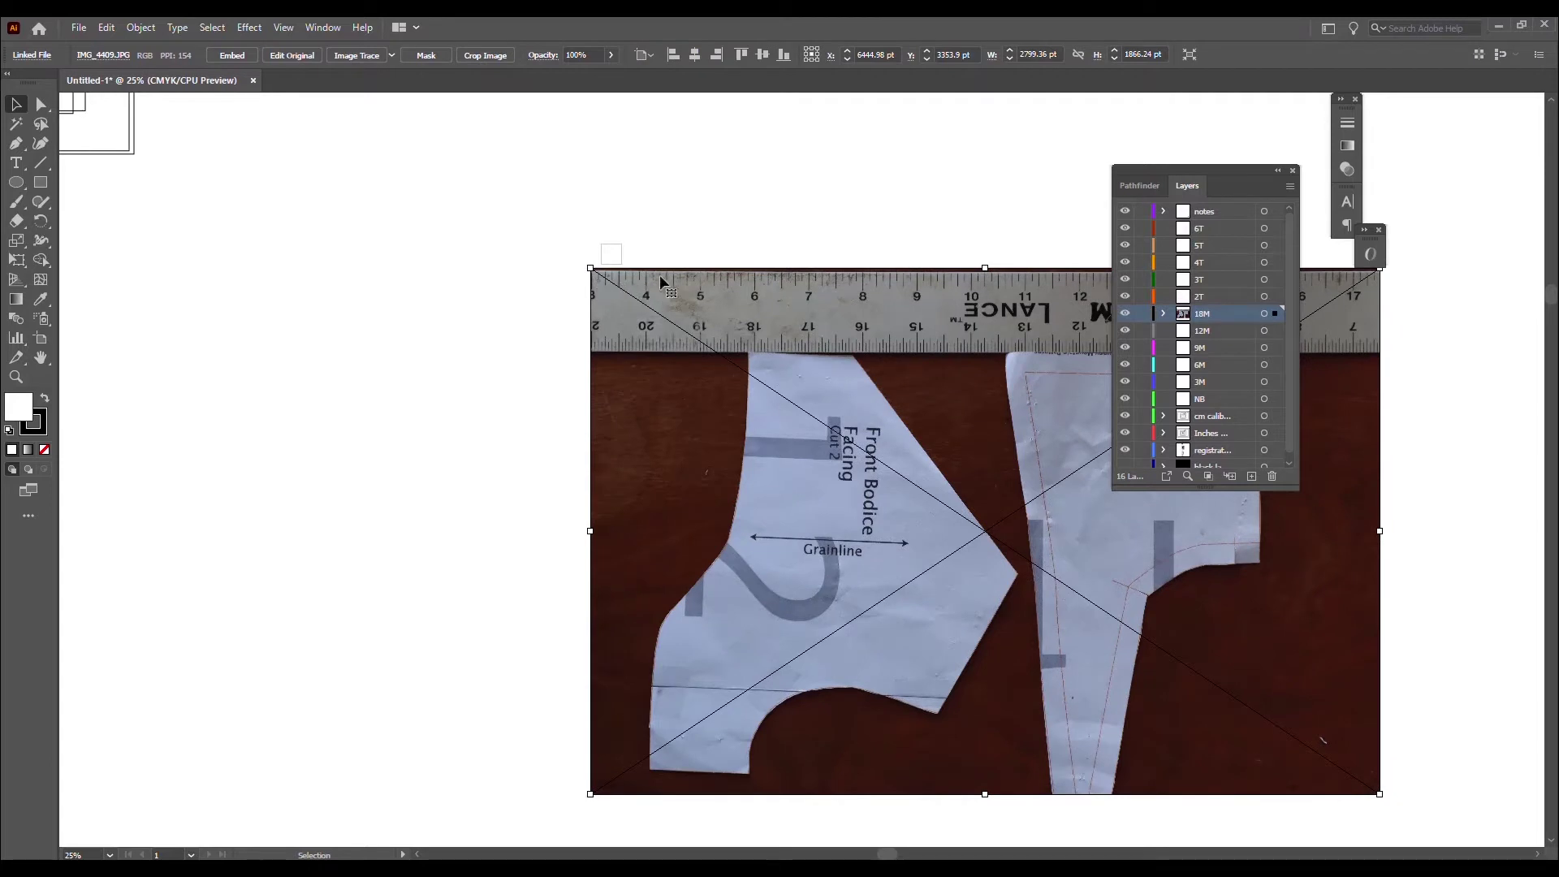
drag(811, 362, 687, 363)
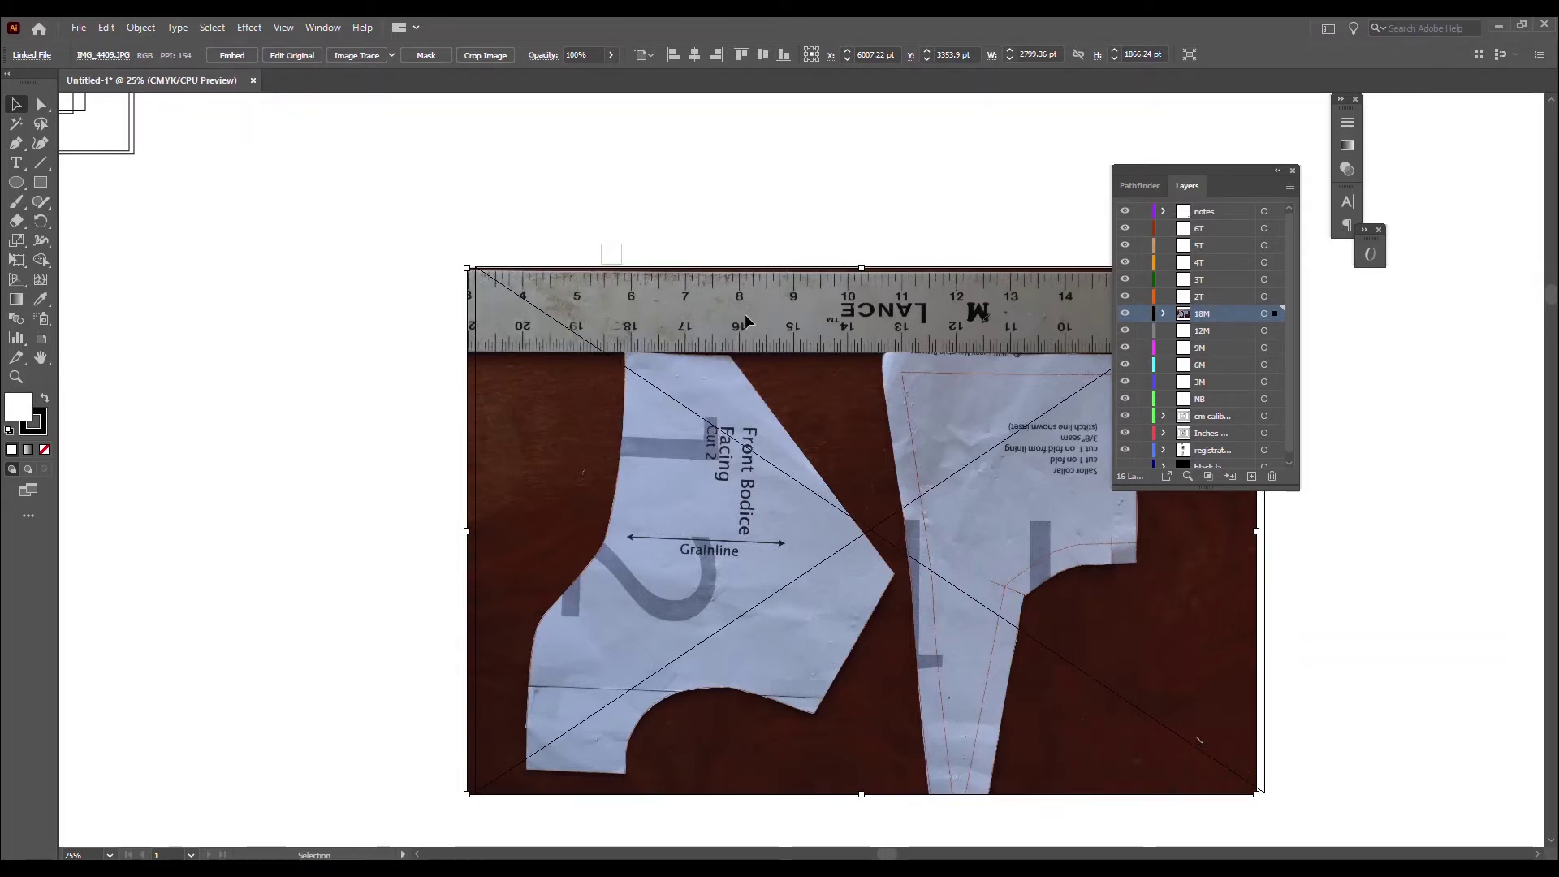
drag(747, 320, 755, 319)
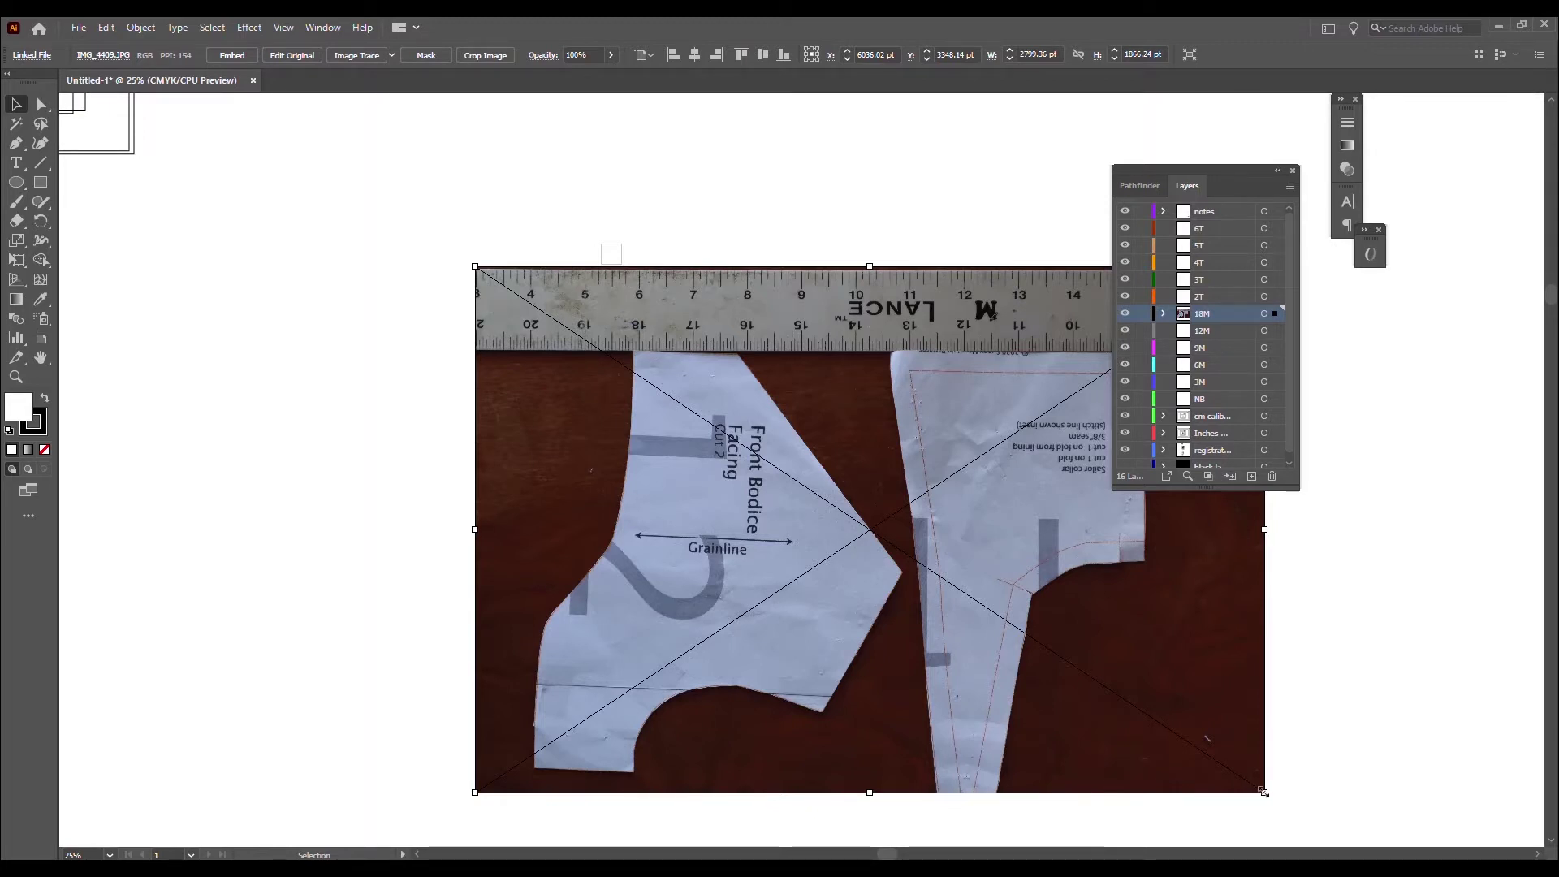
Step: Shrink the photo to 1365.9 × 910.6 pt and move the square onto the ruler
drag(1264, 792, 1047, 717)
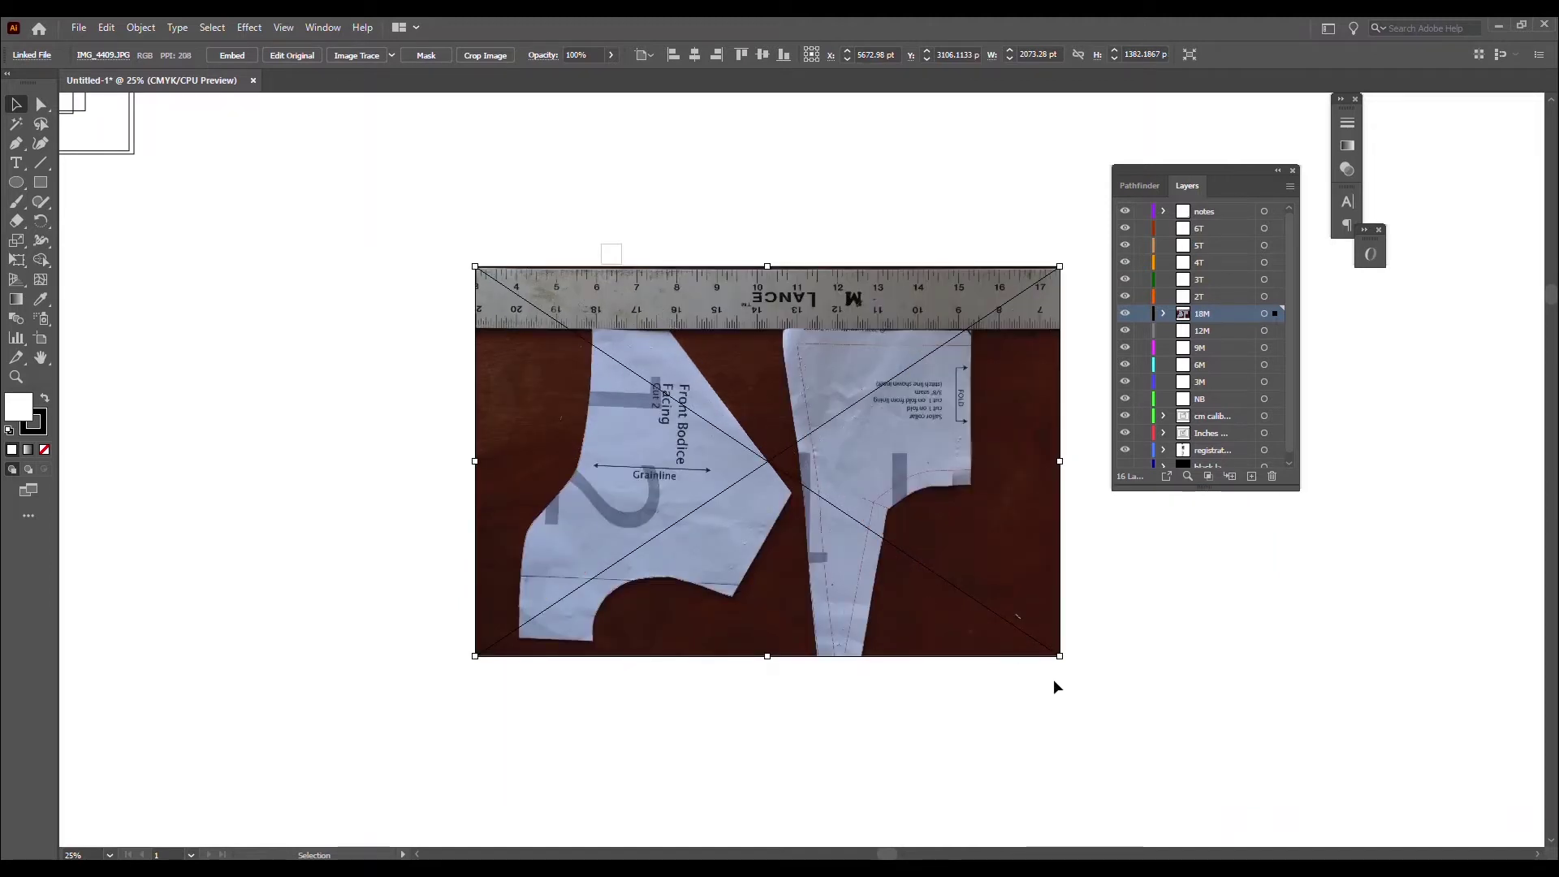
drag(1057, 659, 989, 607)
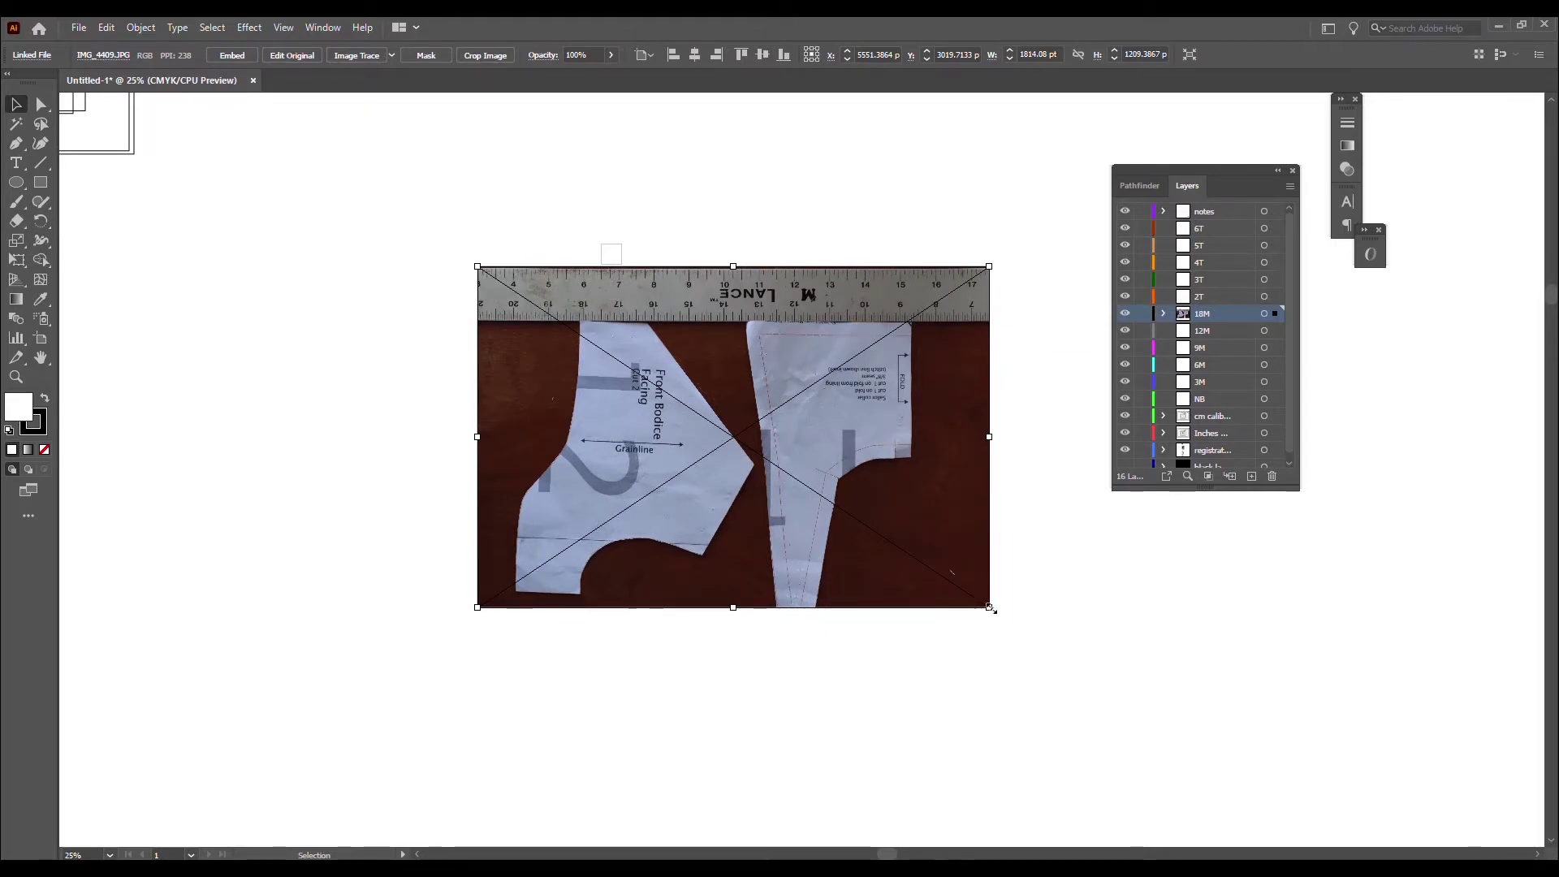
drag(989, 607, 872, 549)
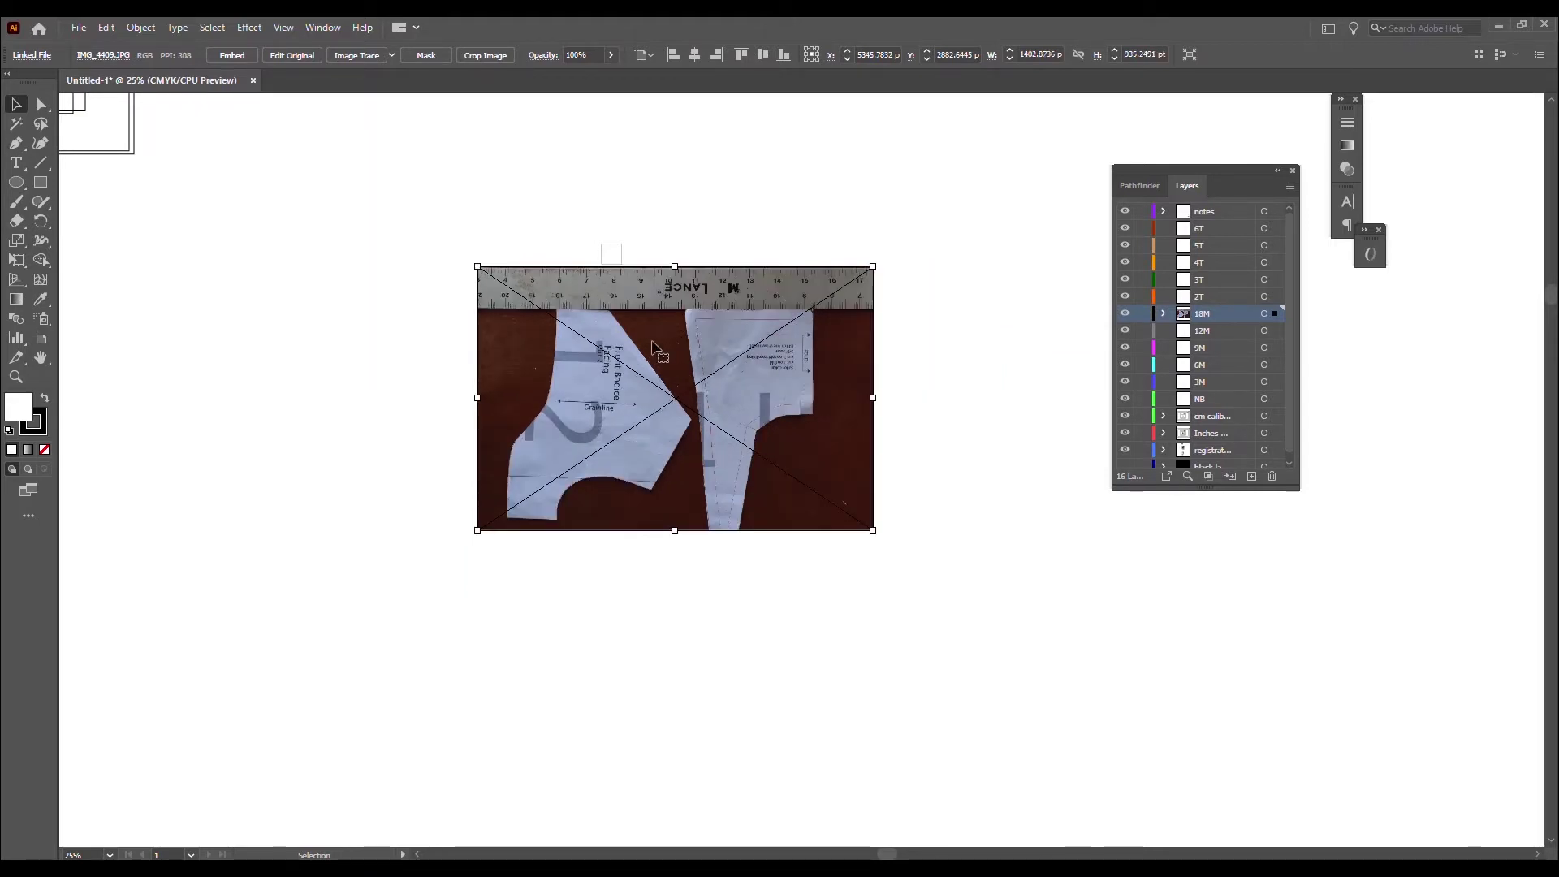
drag(644, 299, 672, 300)
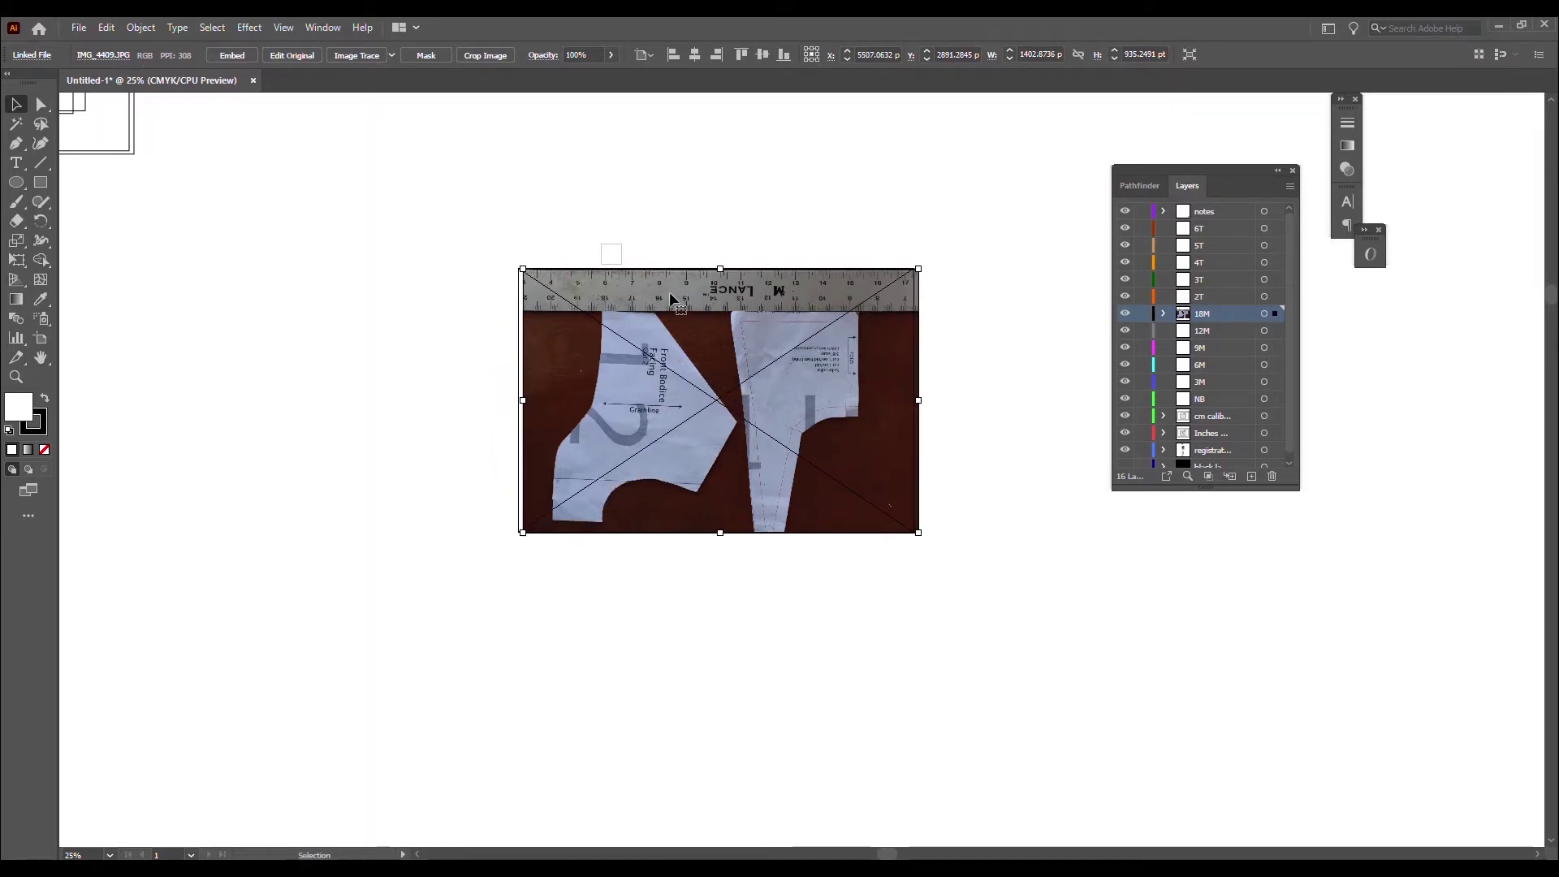
drag(671, 299, 666, 298)
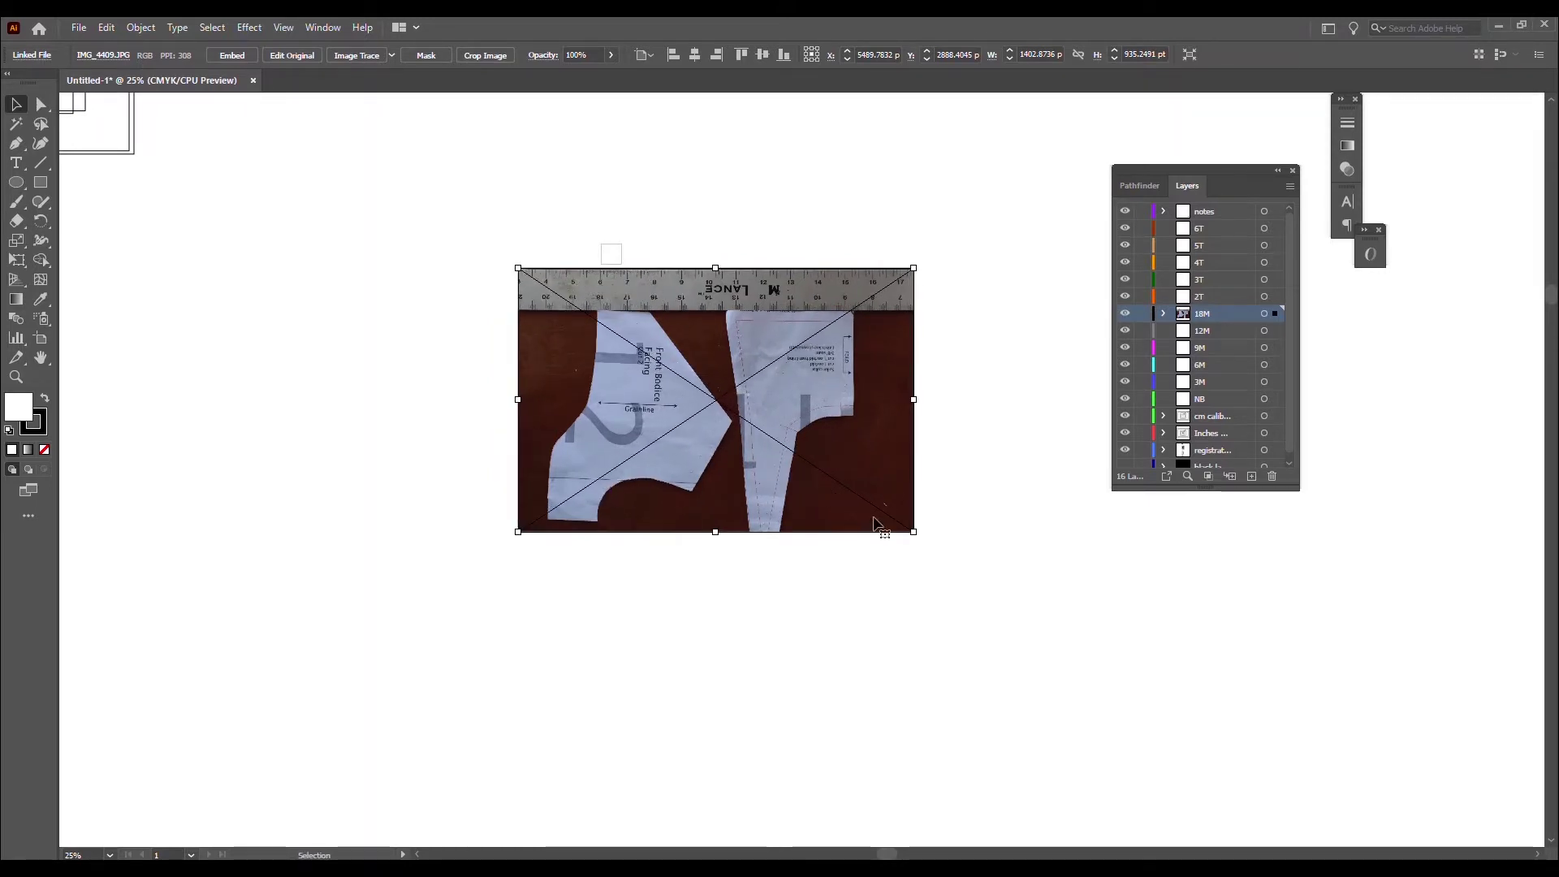
drag(913, 532, 902, 525)
scroll(620, 262, up, 3)
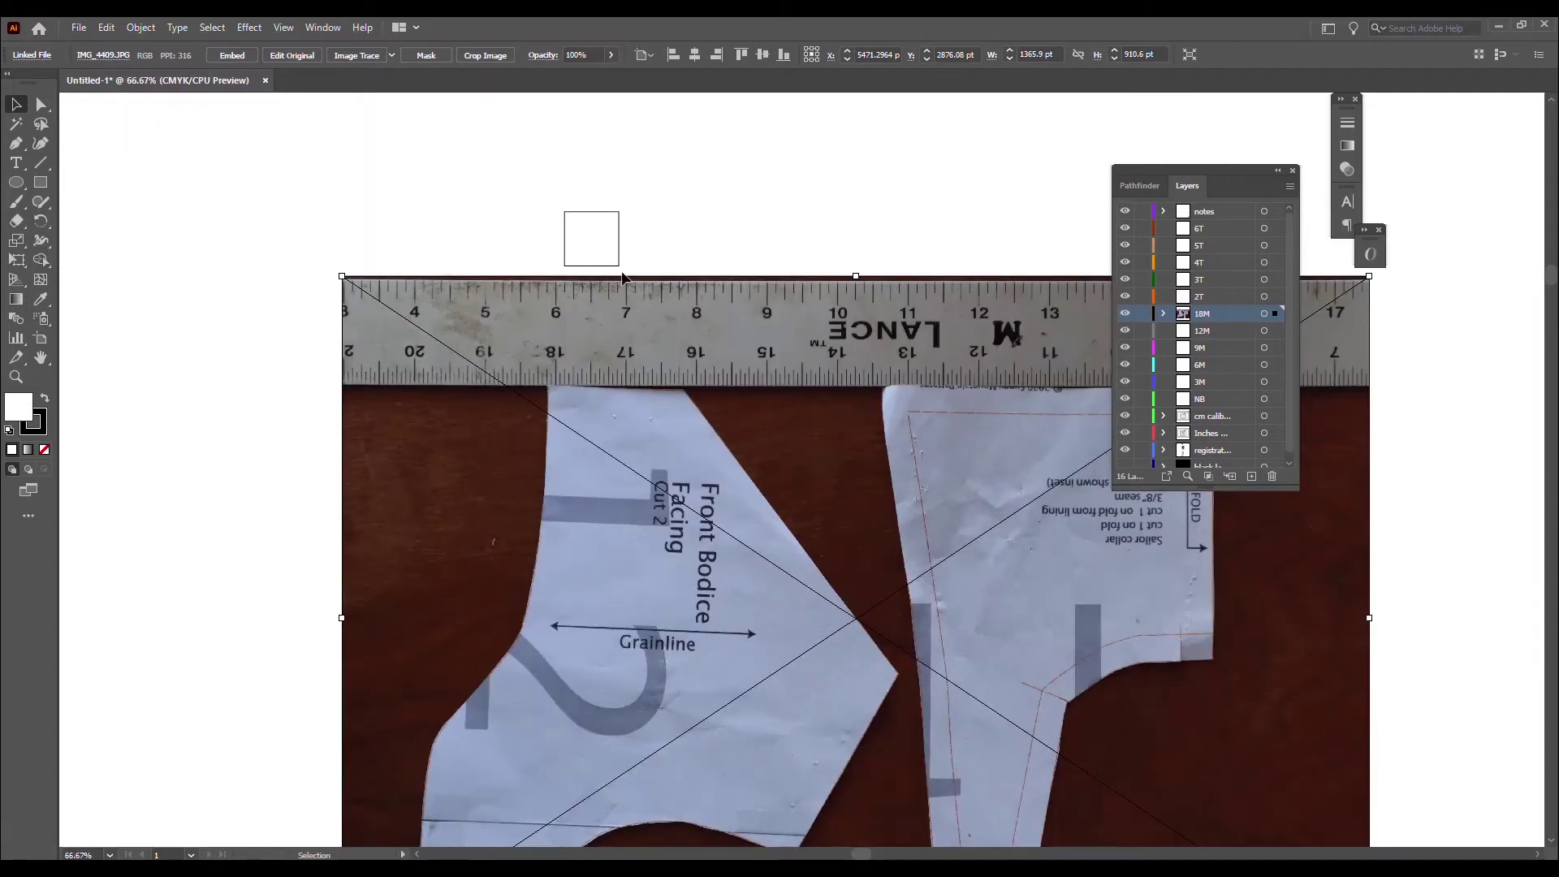
drag(609, 212, 597, 268)
Step: Set the 1-inch reference square's fill to None so the ruler shows through
scroll(596, 268, down, 2)
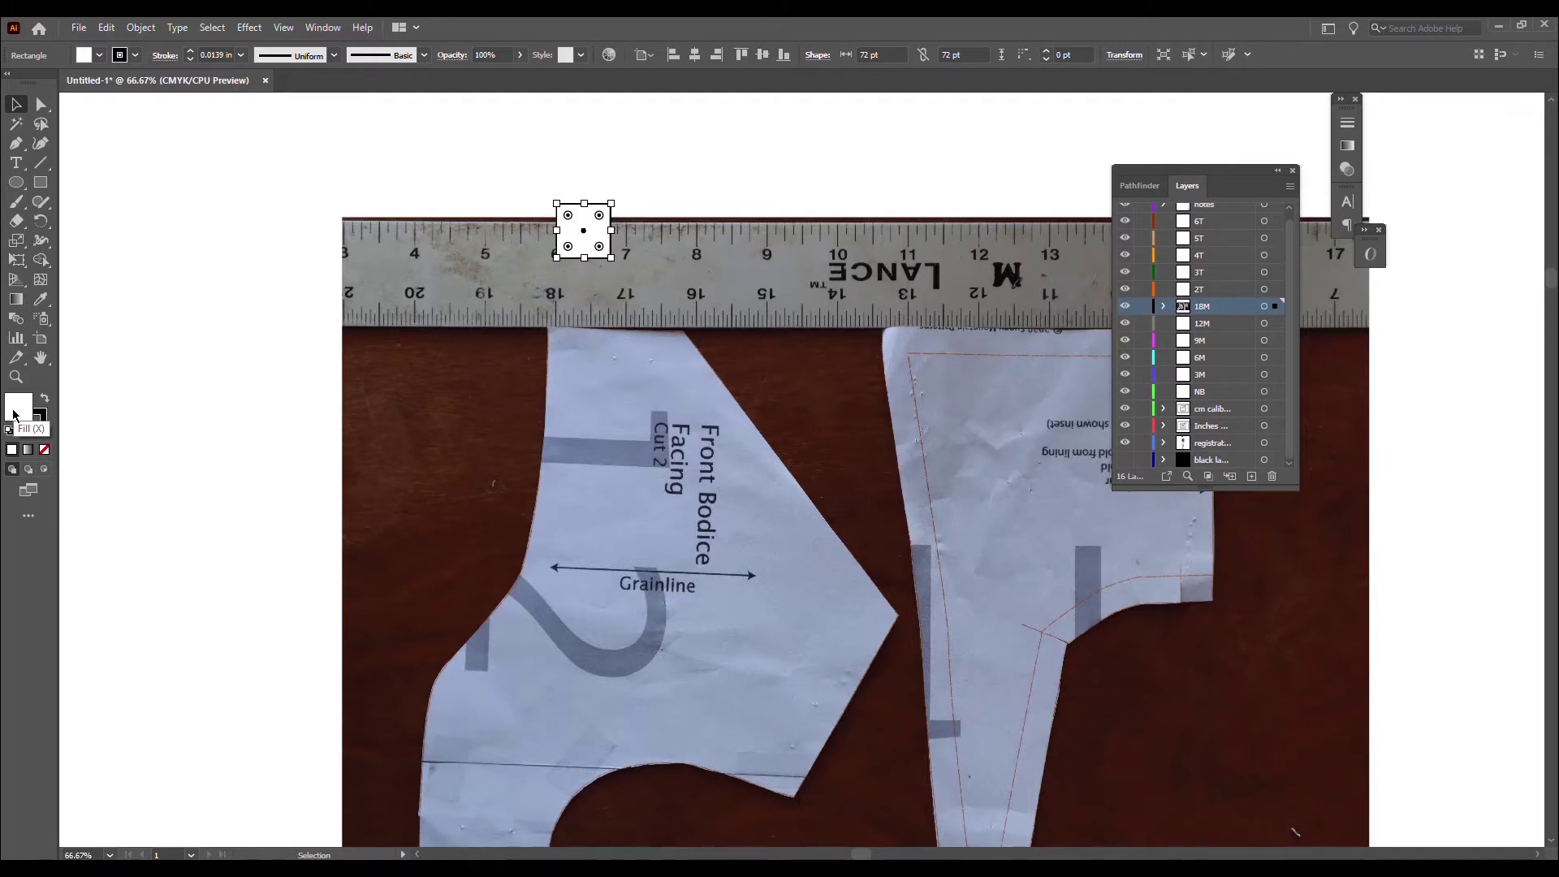
click(39, 426)
click(45, 451)
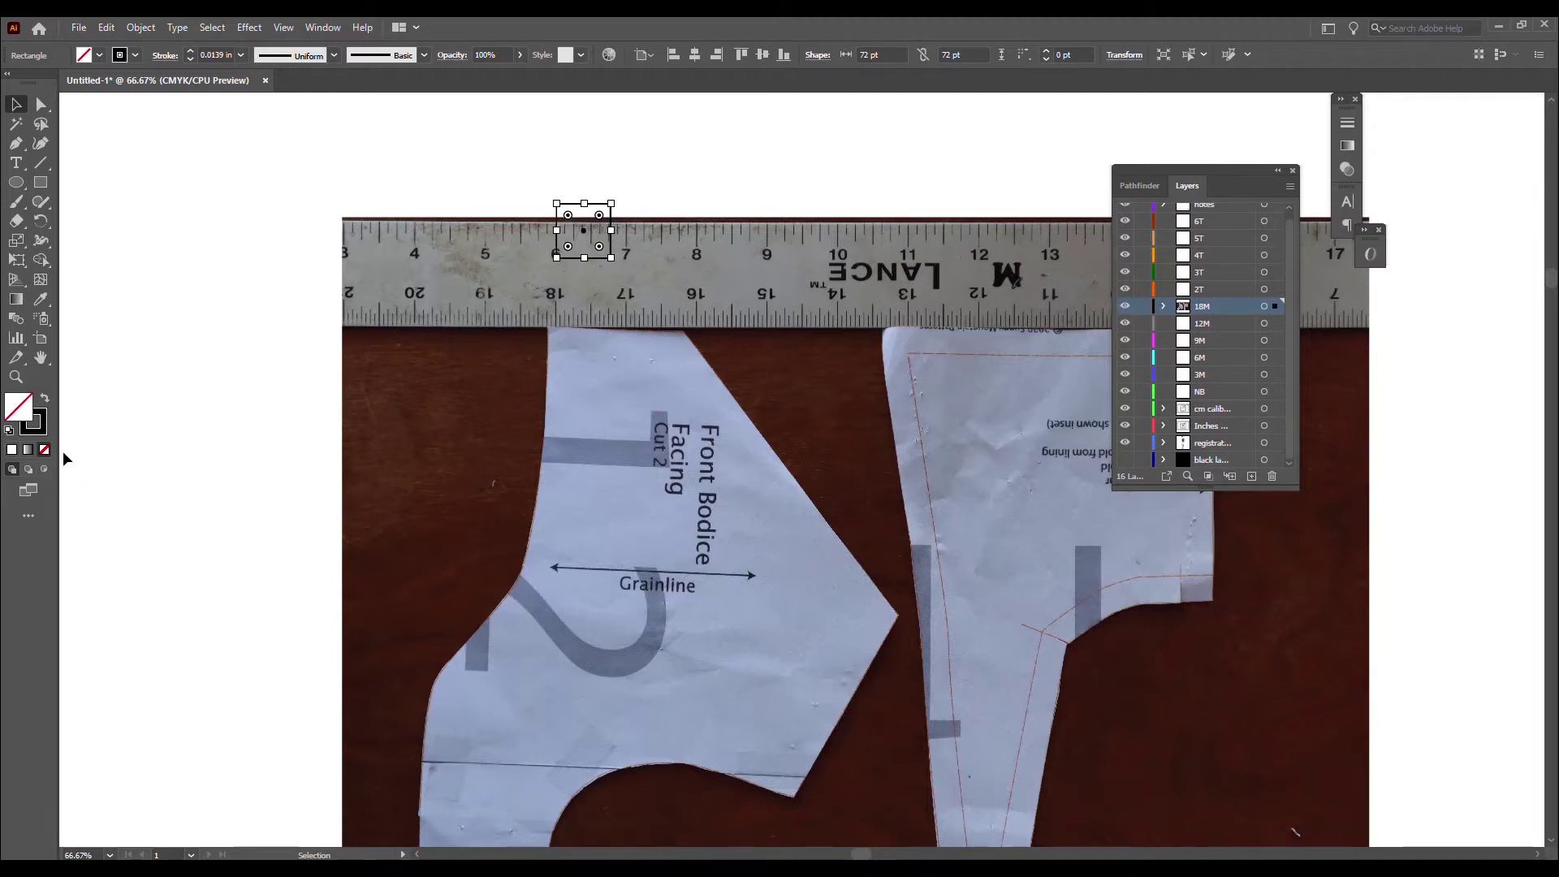
Step: Shrink the photo twice from its corner and shift the square left along the ruler
click(803, 286)
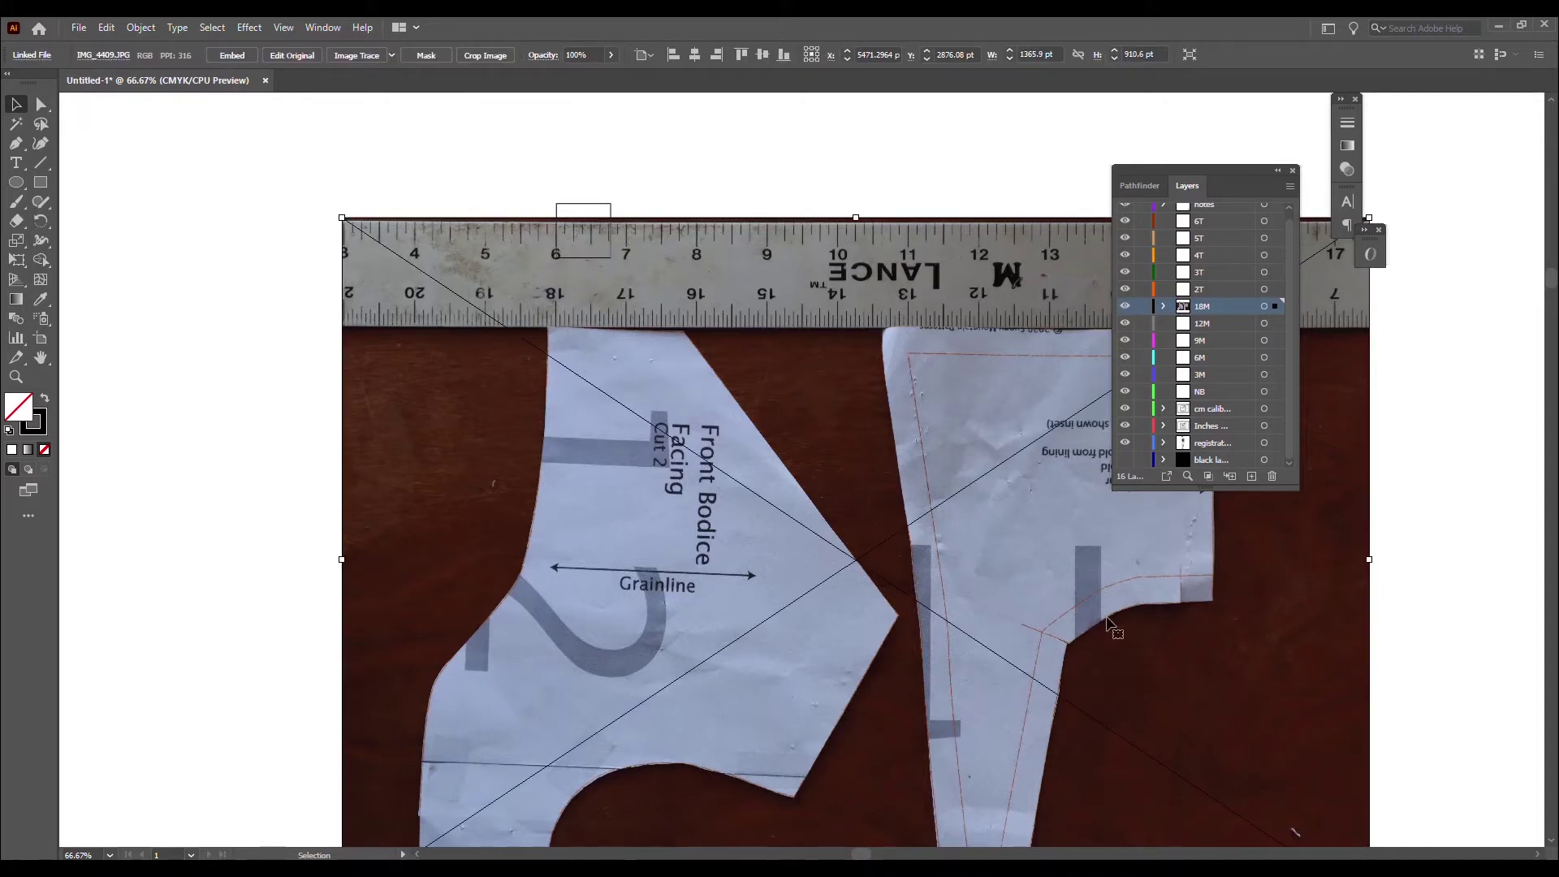
scroll(1232, 560, down, 3)
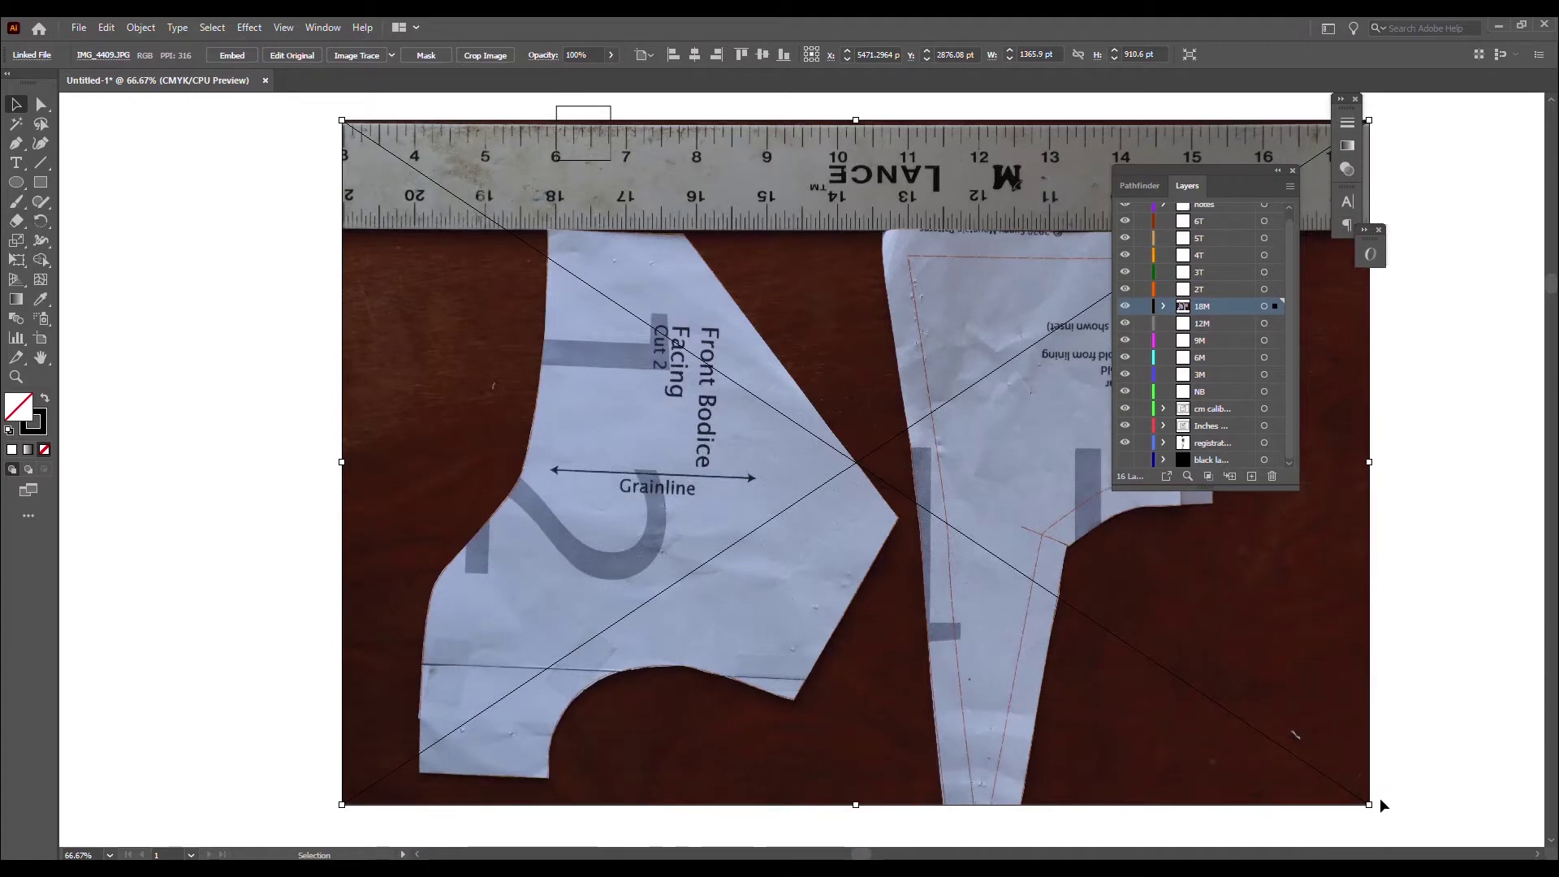
drag(1369, 804, 1327, 778)
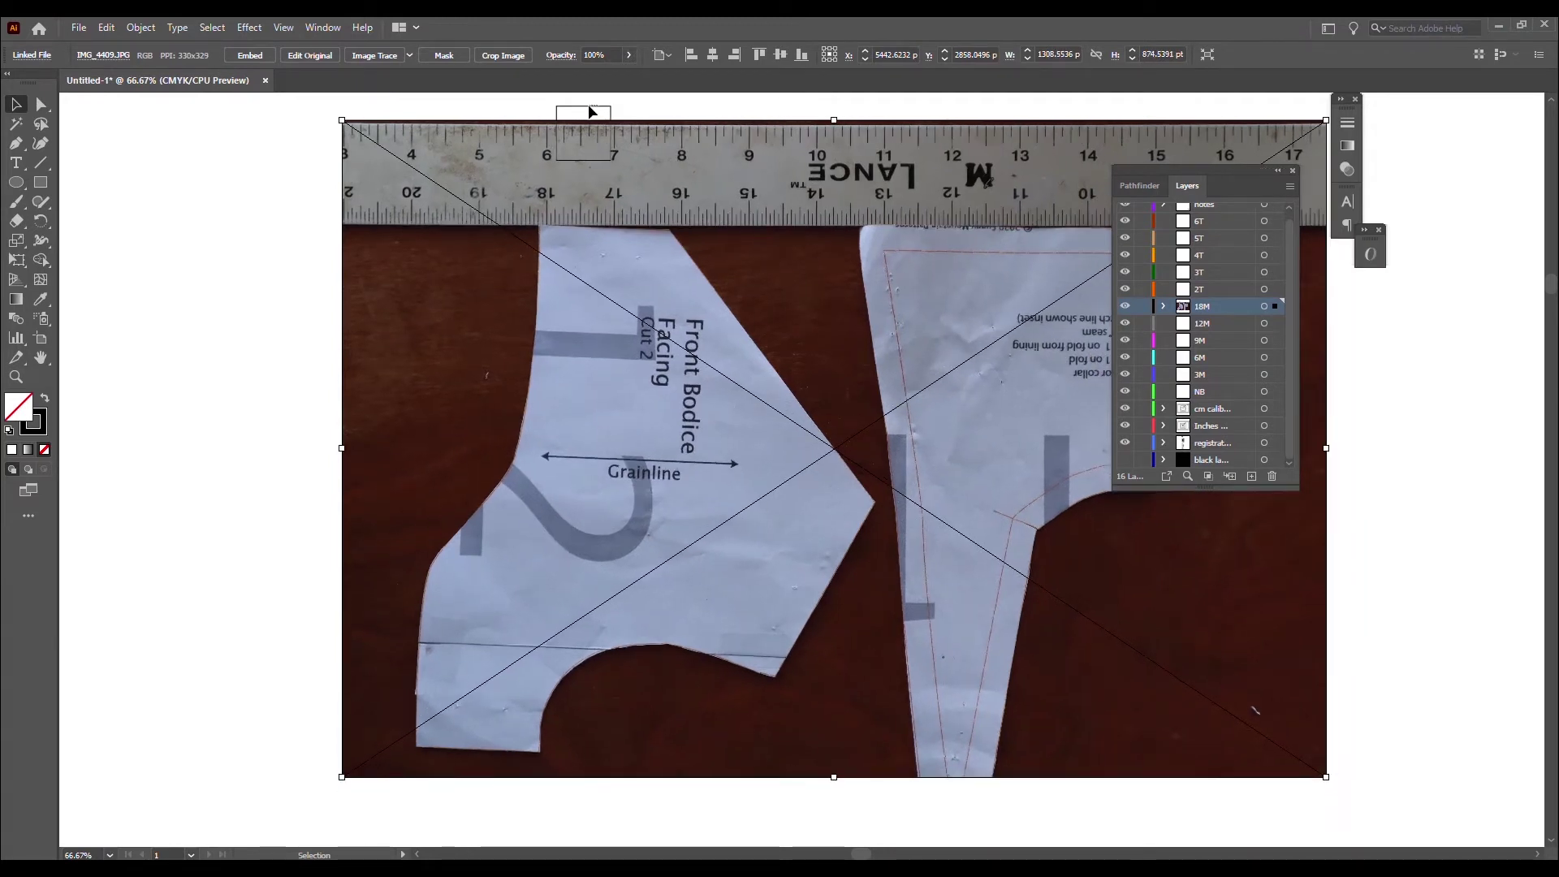
click(599, 111)
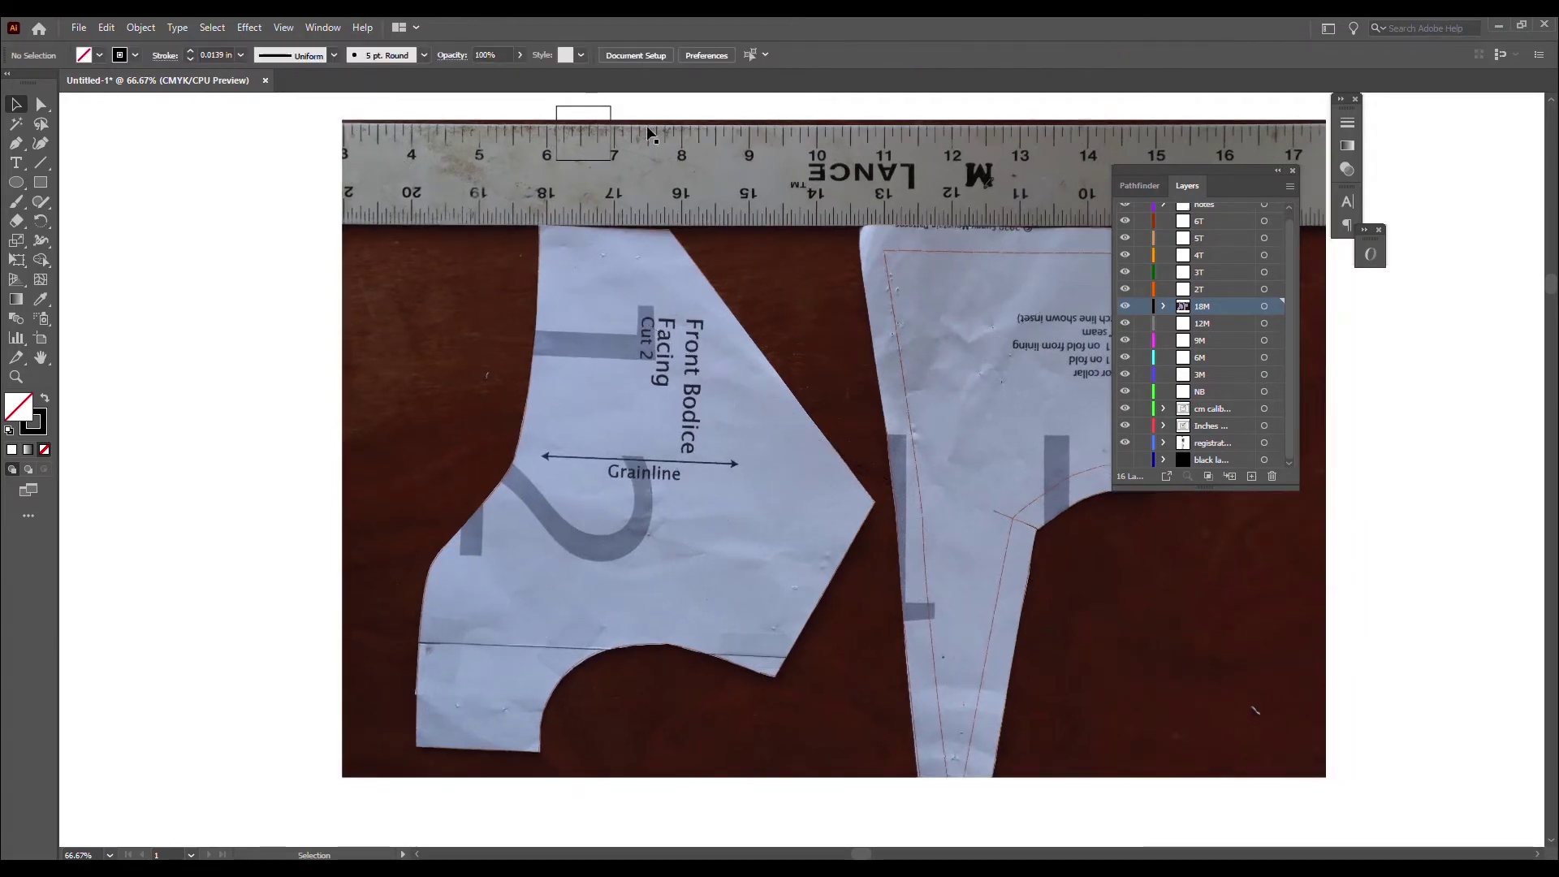
click(1321, 773)
drag(1327, 778, 1293, 758)
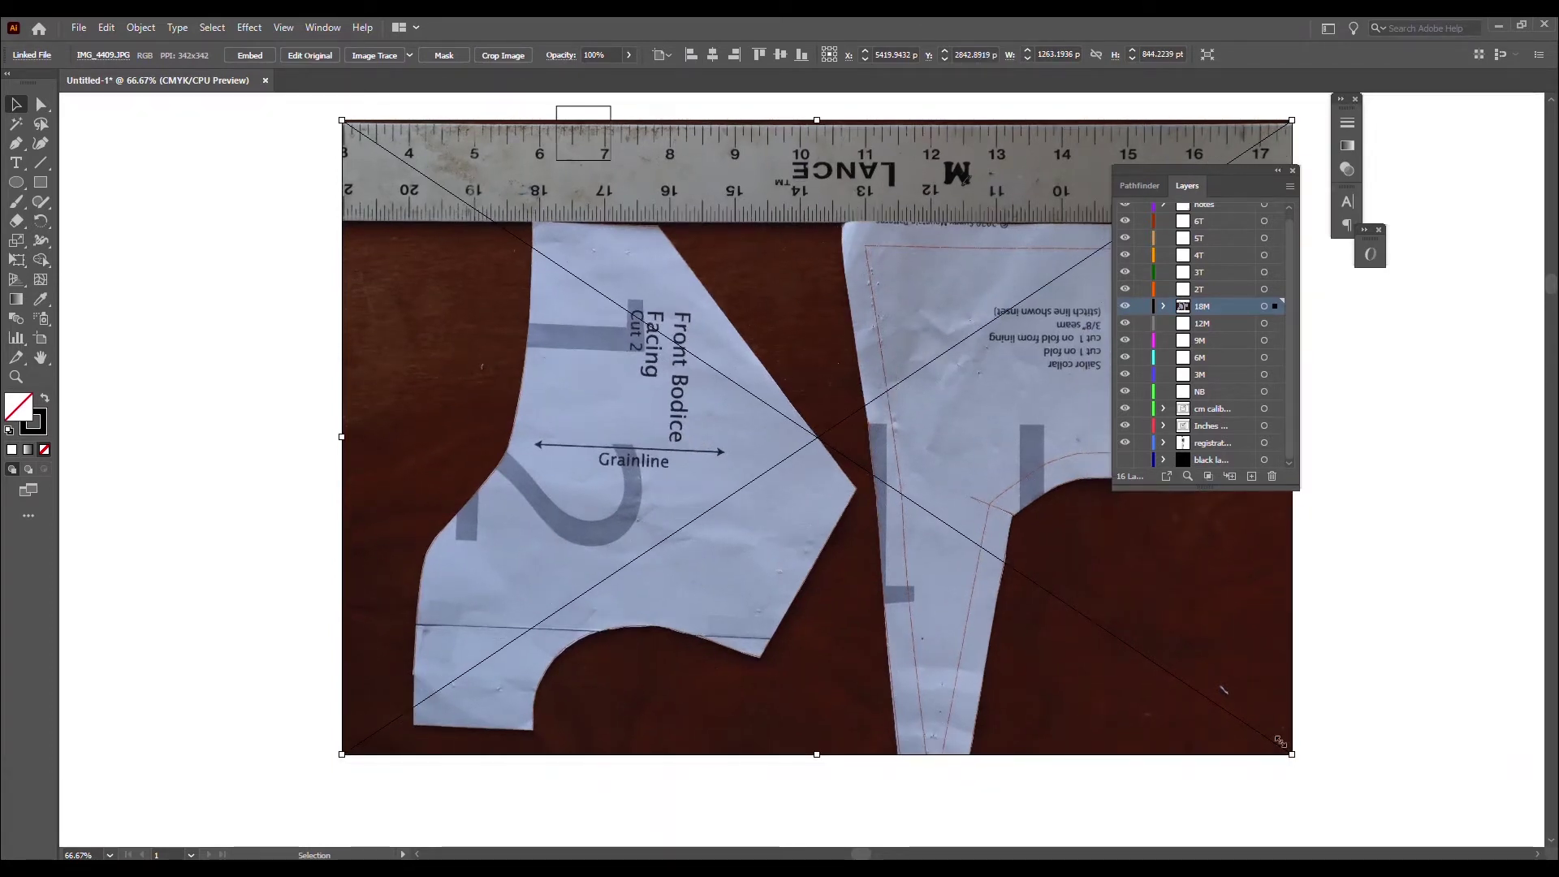
click(568, 112)
click(608, 115)
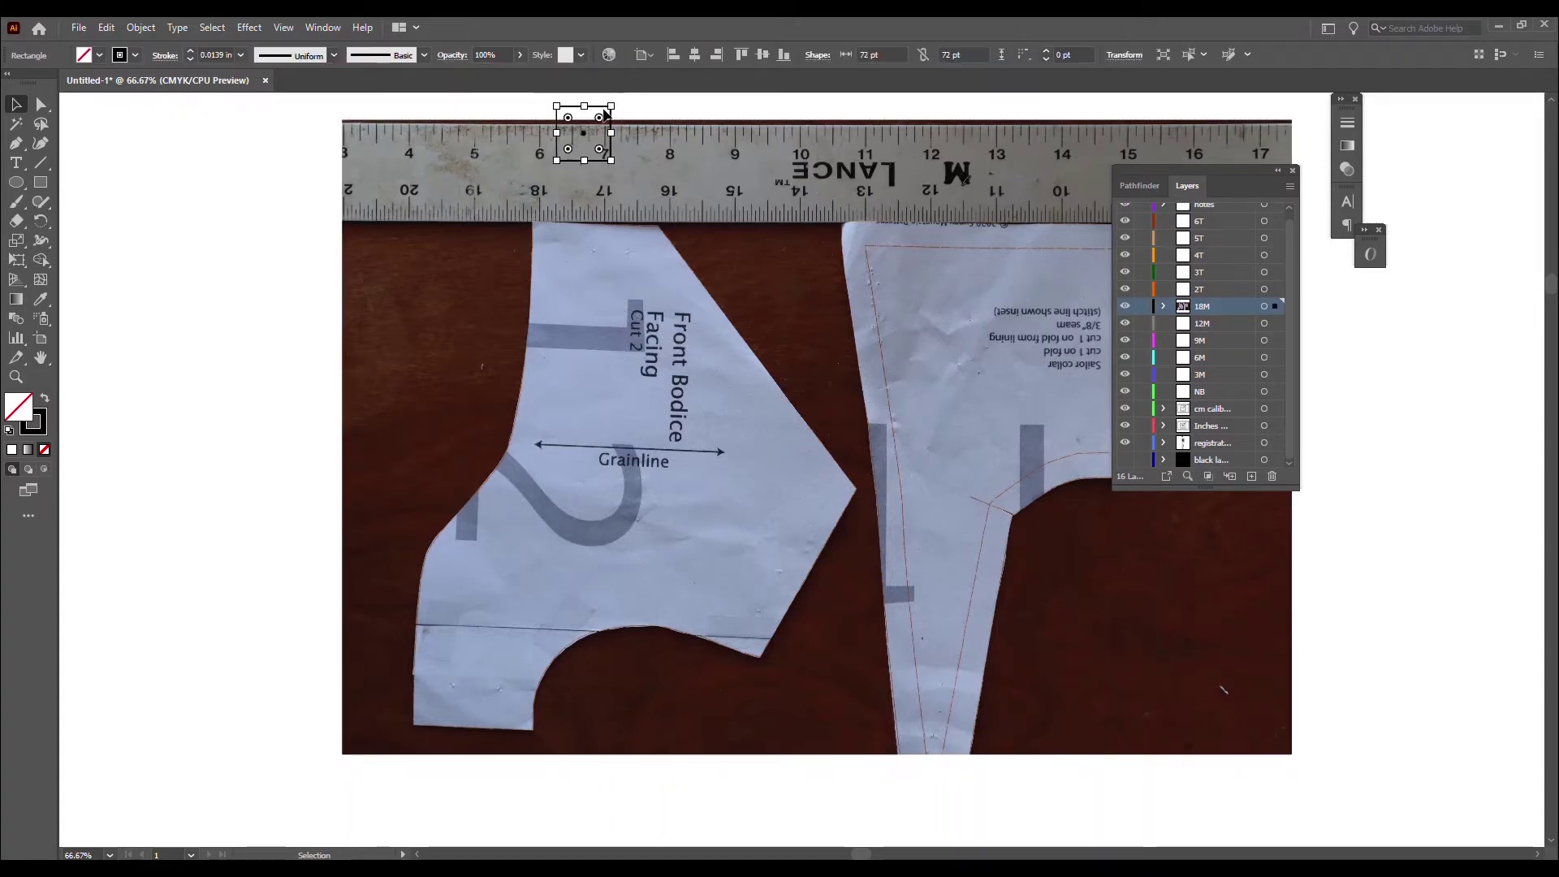
drag(582, 139, 568, 135)
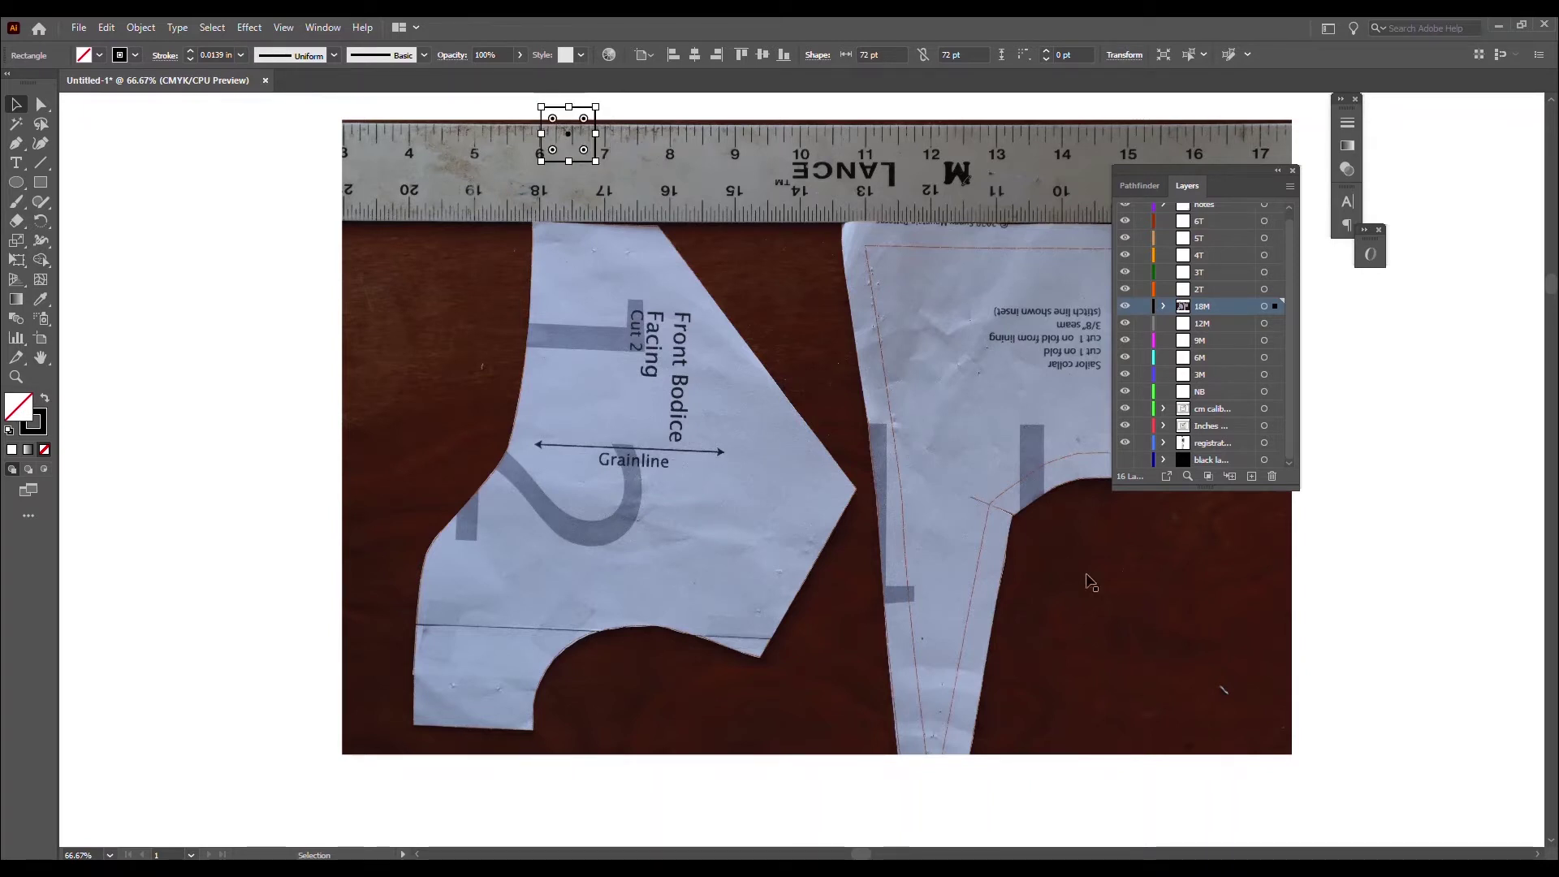
Step: Shrink the photo to about 1104.49 × 738.16 pt and move it down-left below the square
click(1248, 708)
drag(1292, 754, 1253, 733)
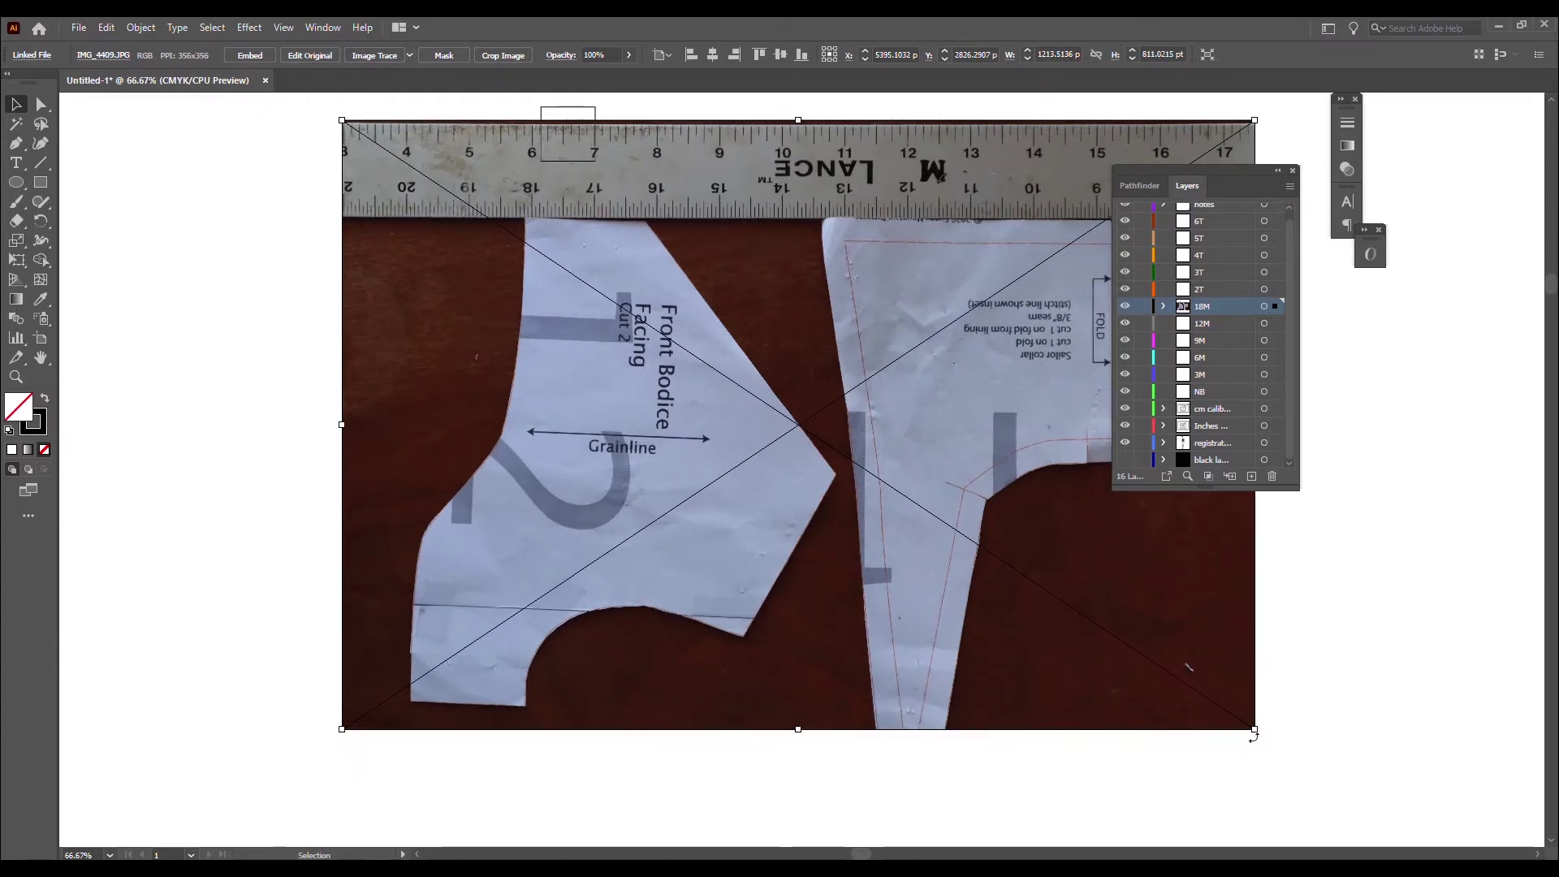
drag(342, 729, 361, 717)
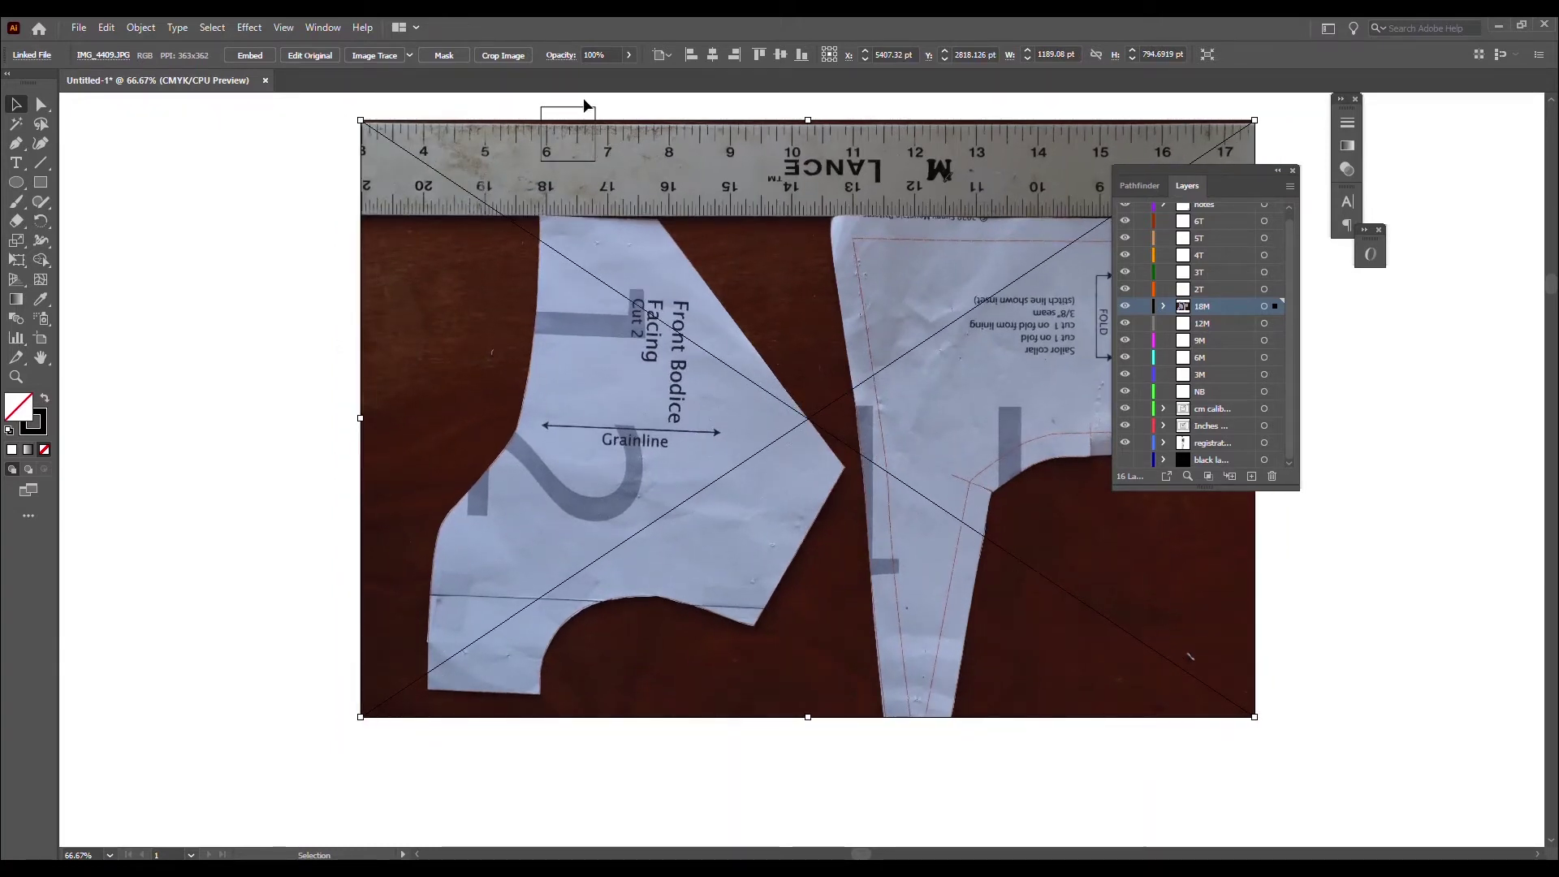
drag(1255, 717, 1241, 708)
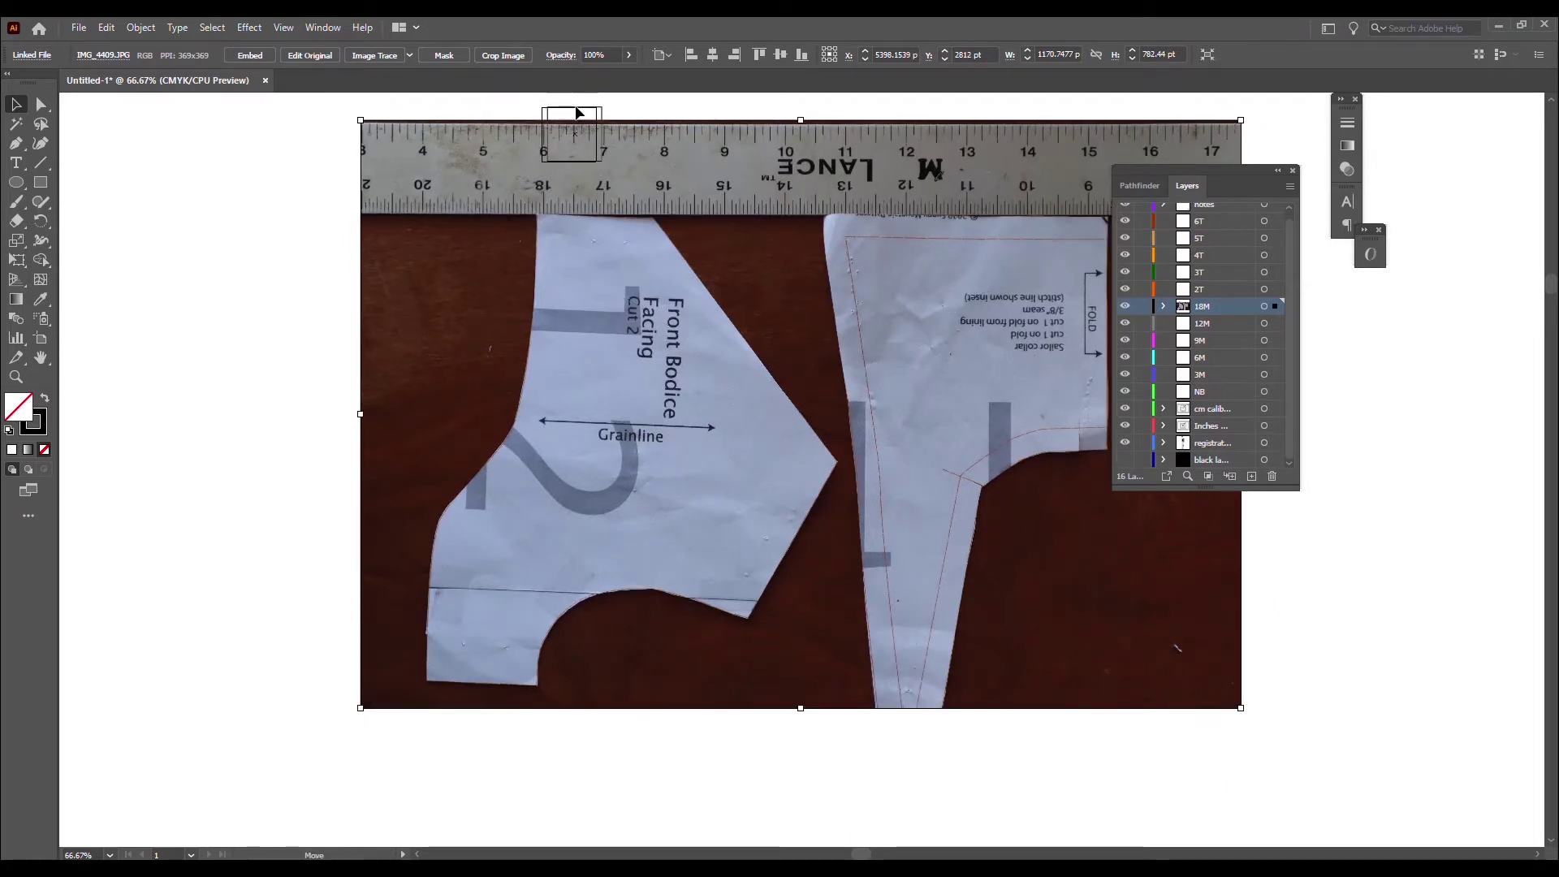
drag(581, 112, 579, 175)
click(1228, 747)
drag(1240, 773, 1213, 756)
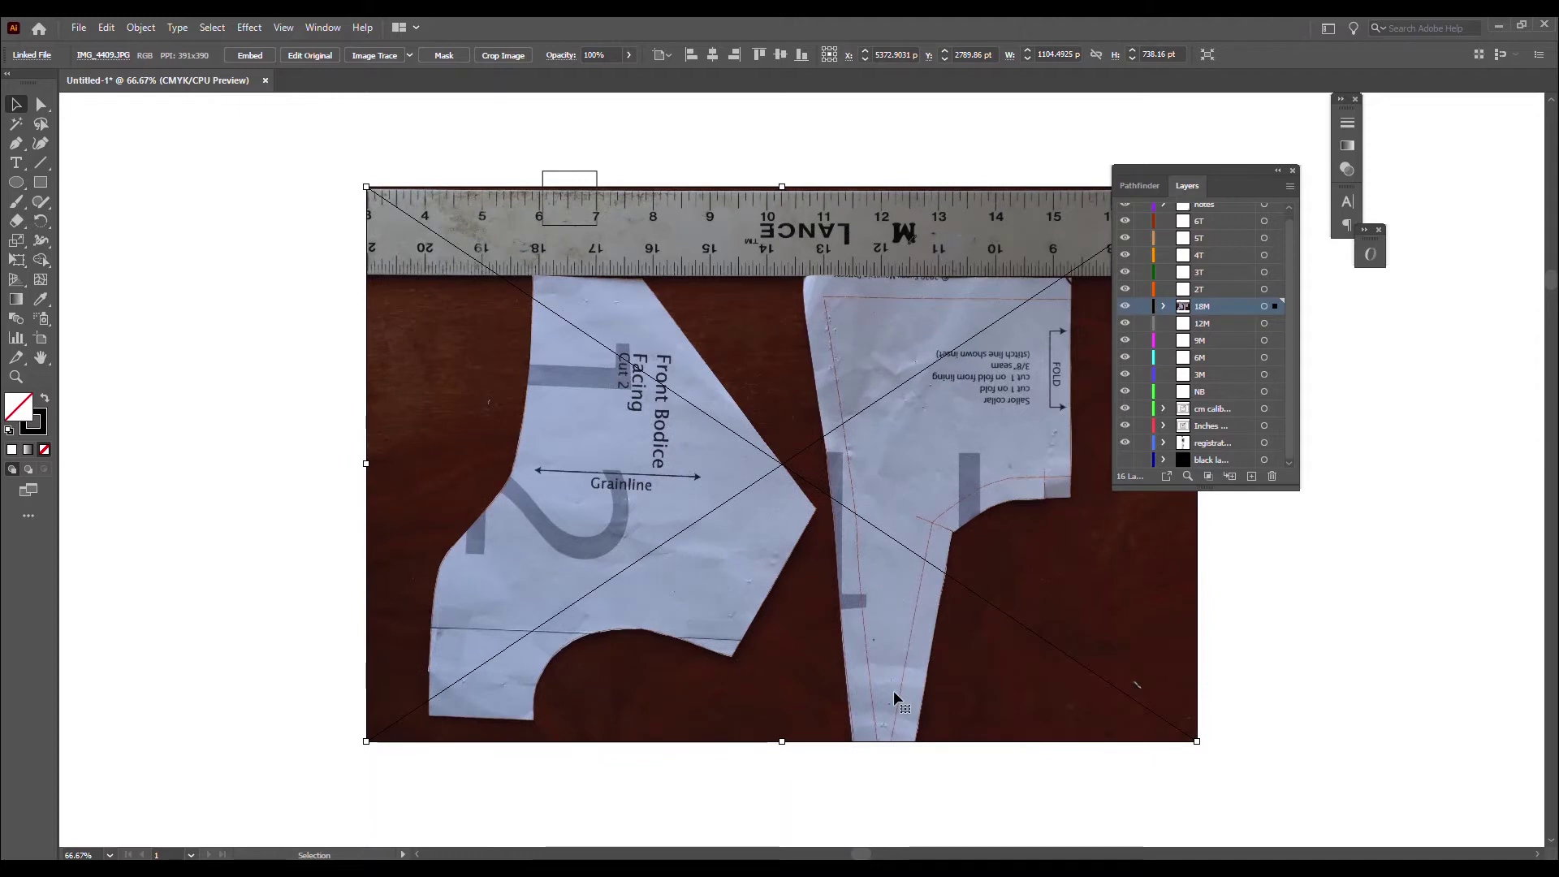
drag(934, 522, 757, 614)
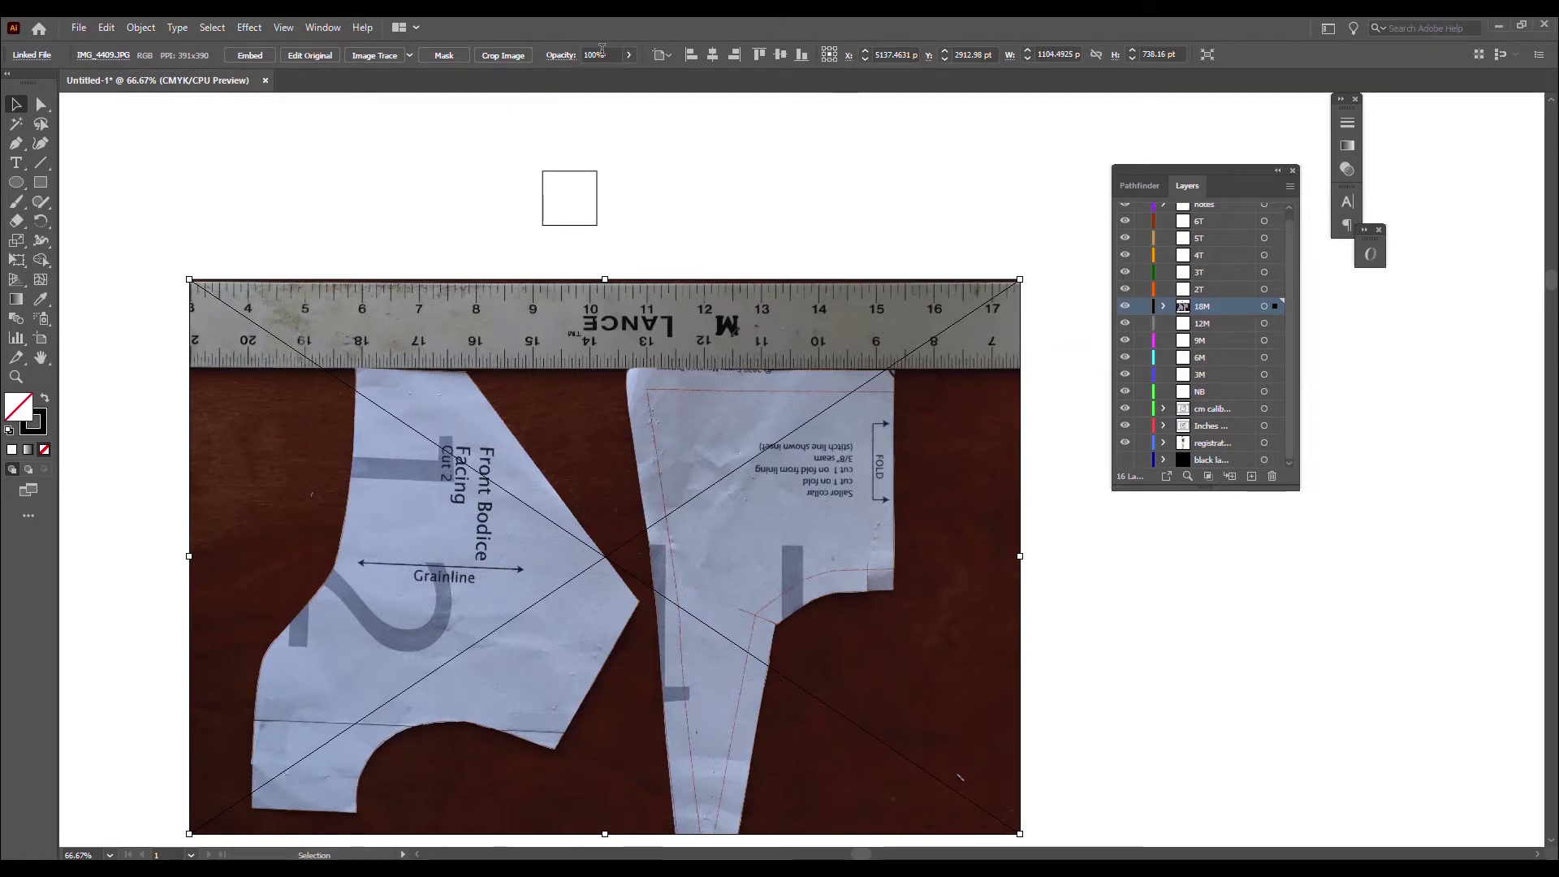
Step: Constrain proportions and set the photo's width to 14 in the Control bar
click(1096, 55)
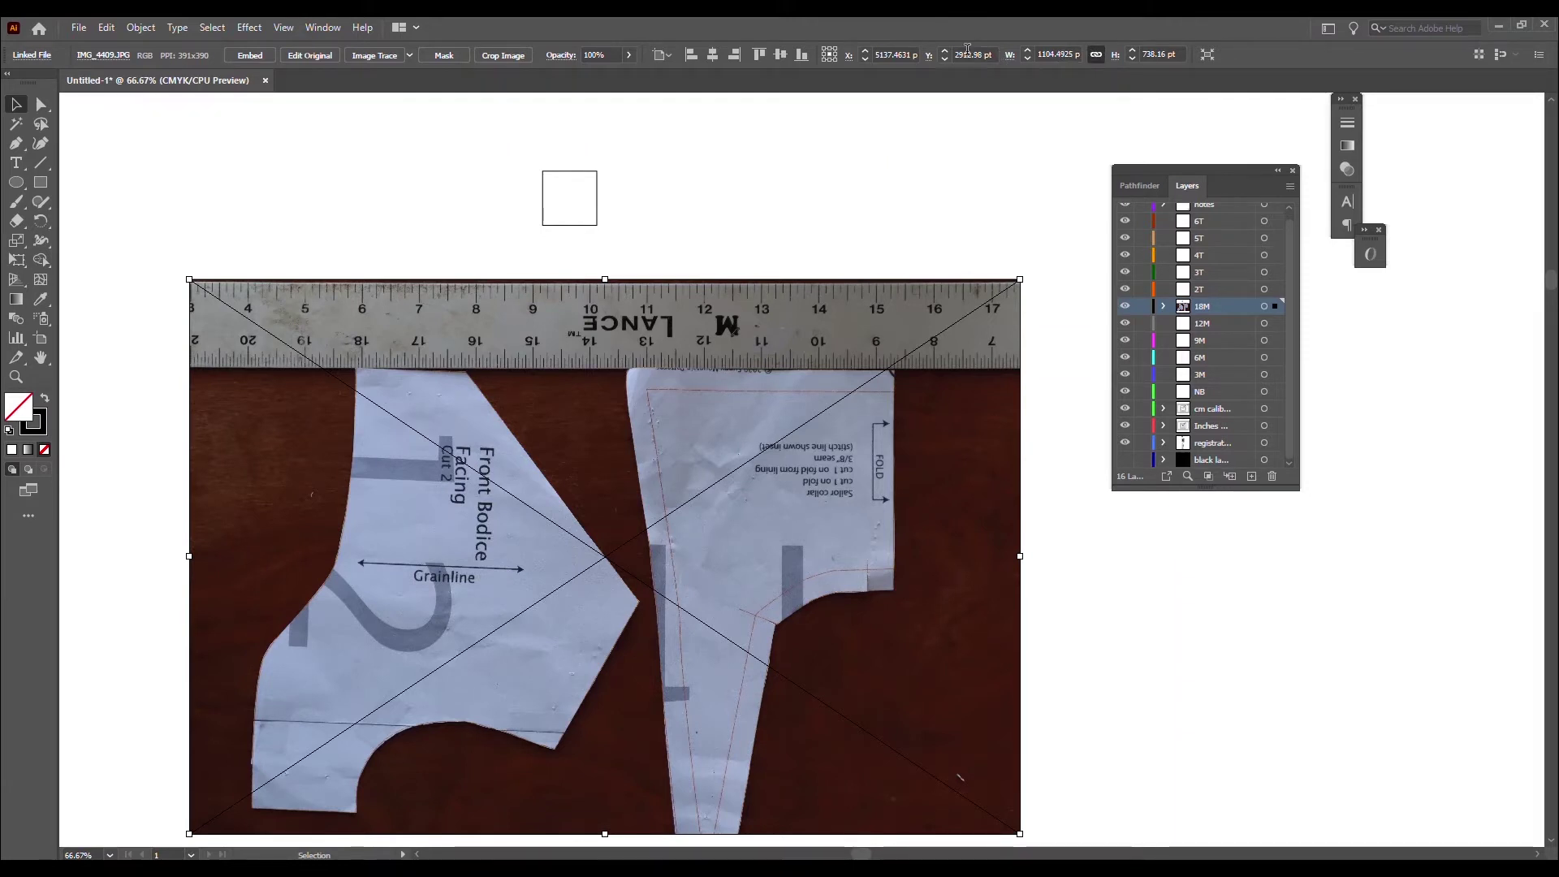
click(1045, 53)
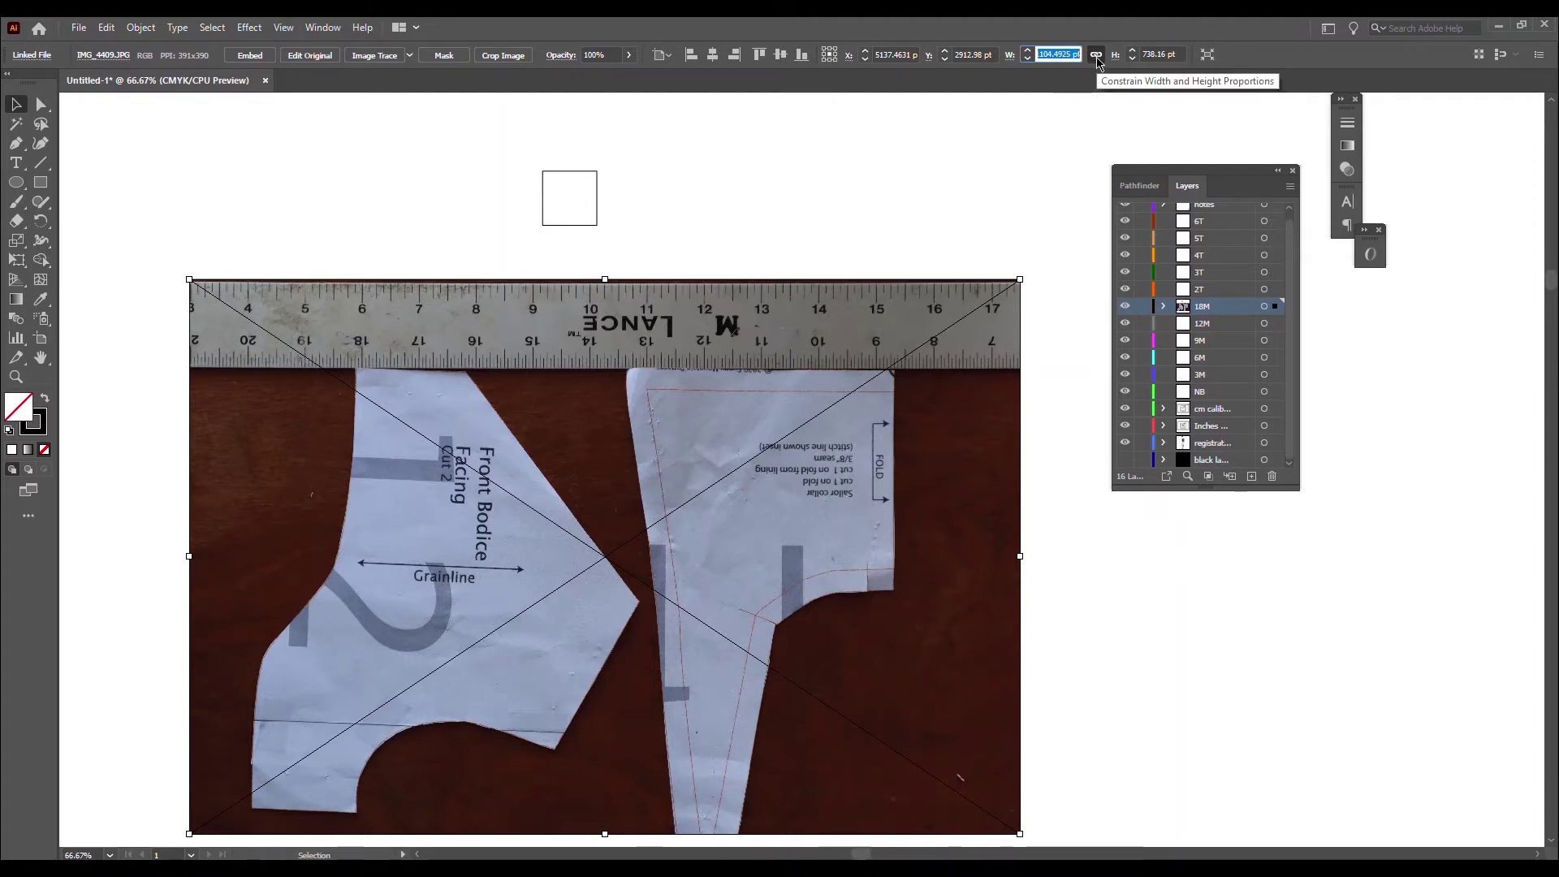
text(14)
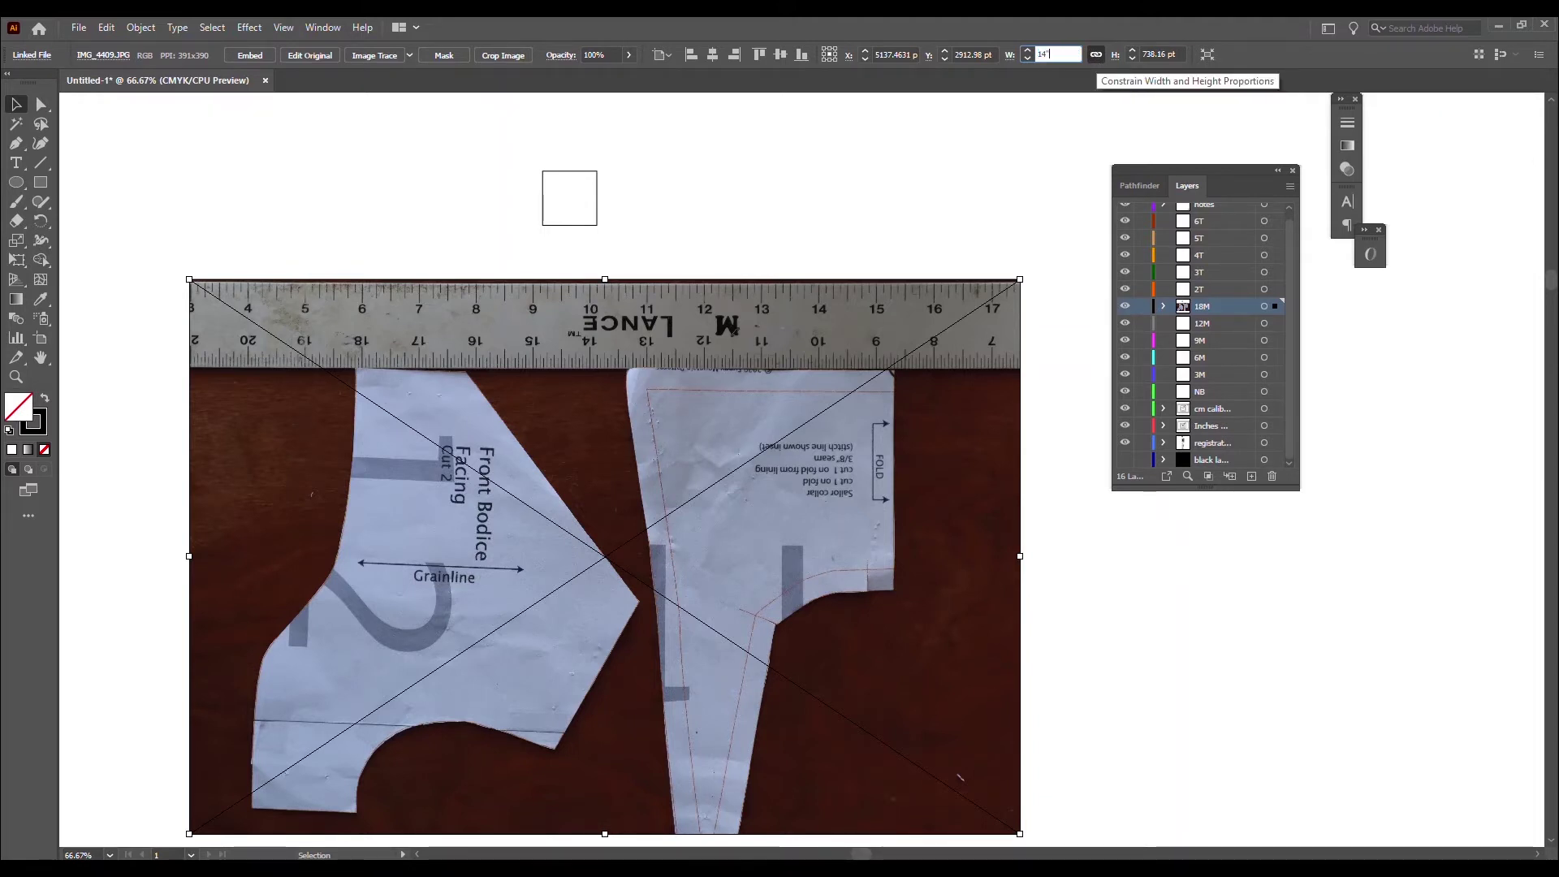
key(Return)
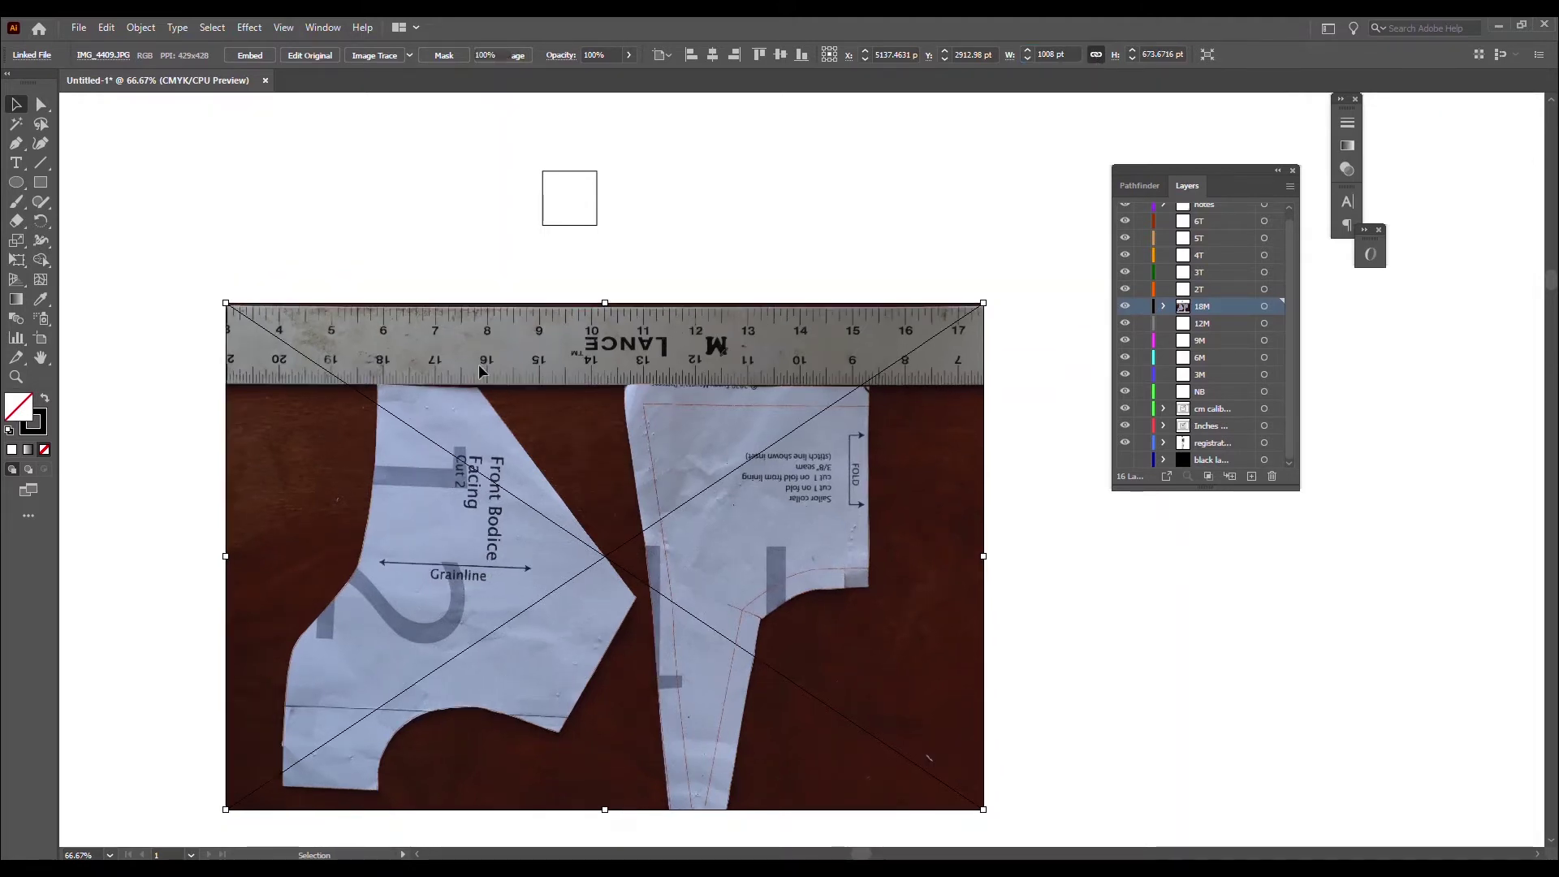
Step: Align the photo's ruler under the square and fine-scale it to about 1013.08 × 677.06 pt
click(421, 253)
drag(561, 356, 613, 280)
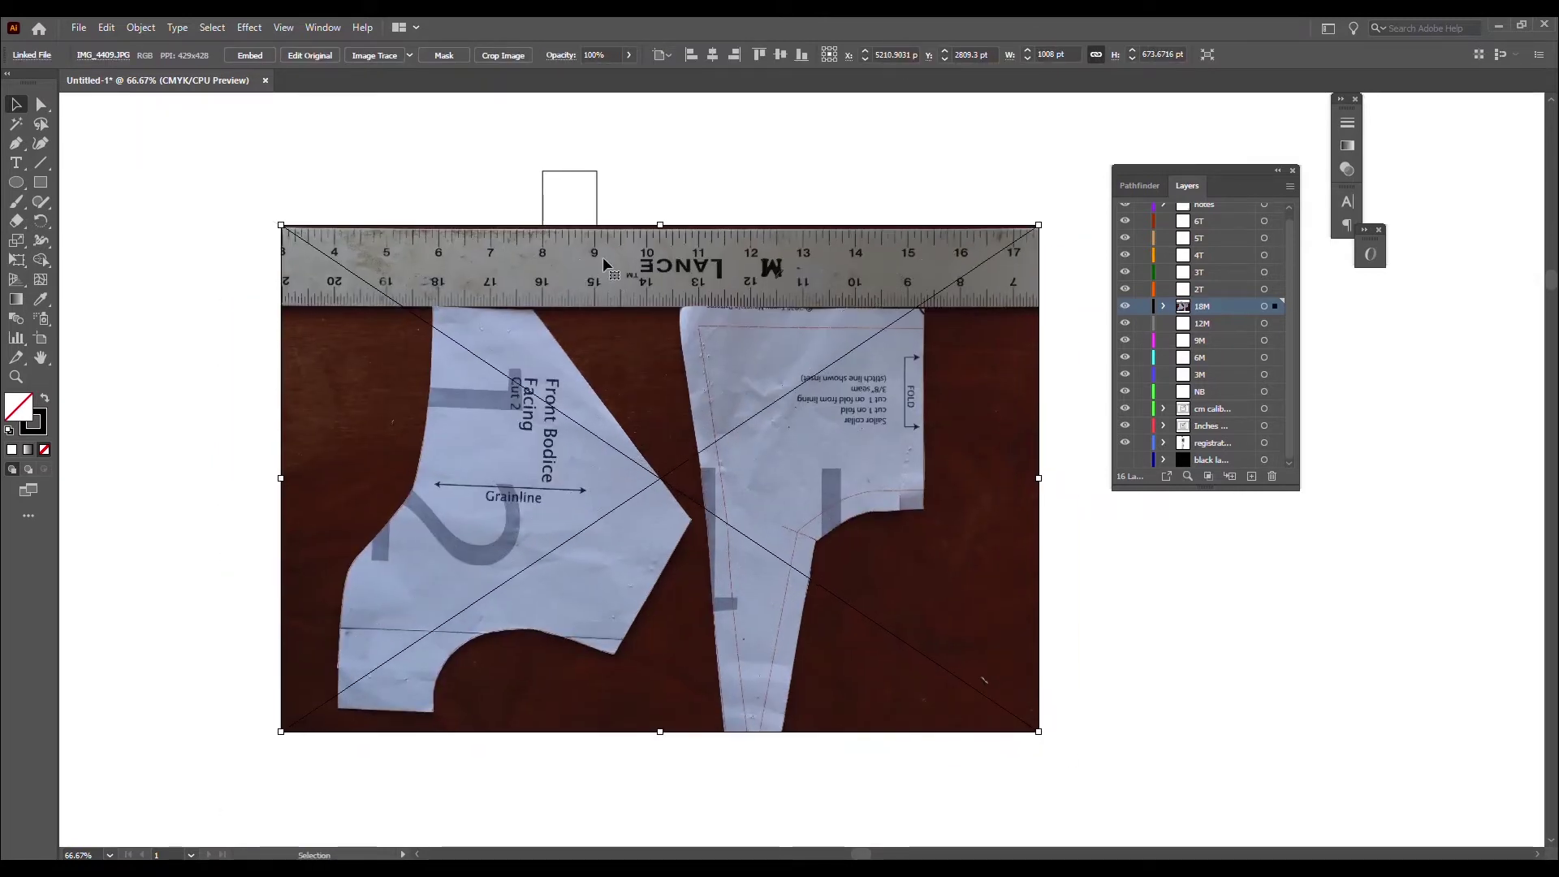
drag(599, 203, 598, 218)
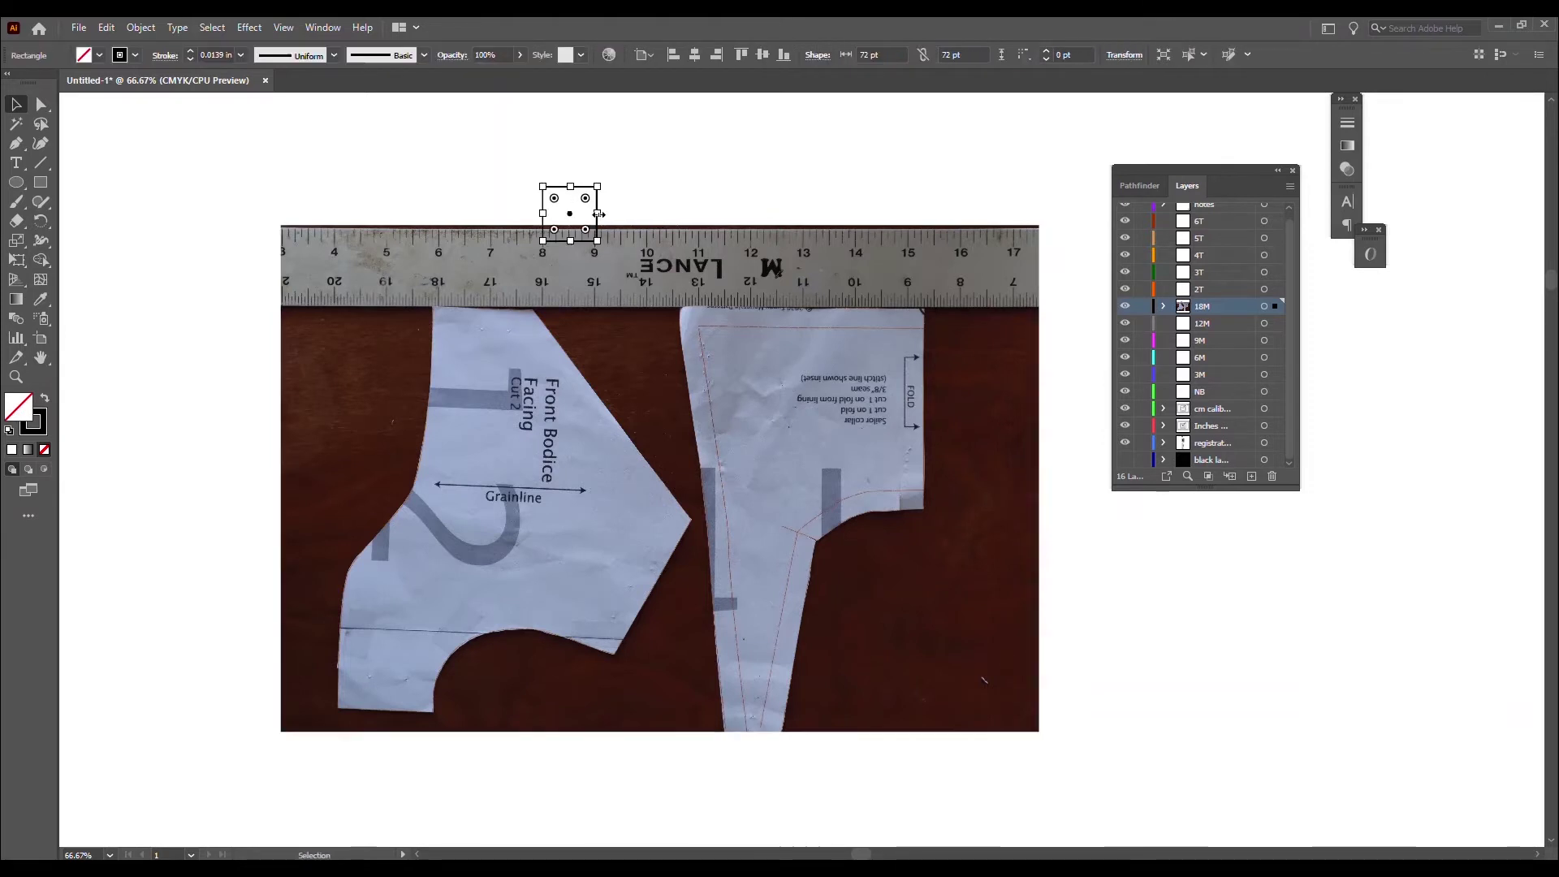
click(888, 561)
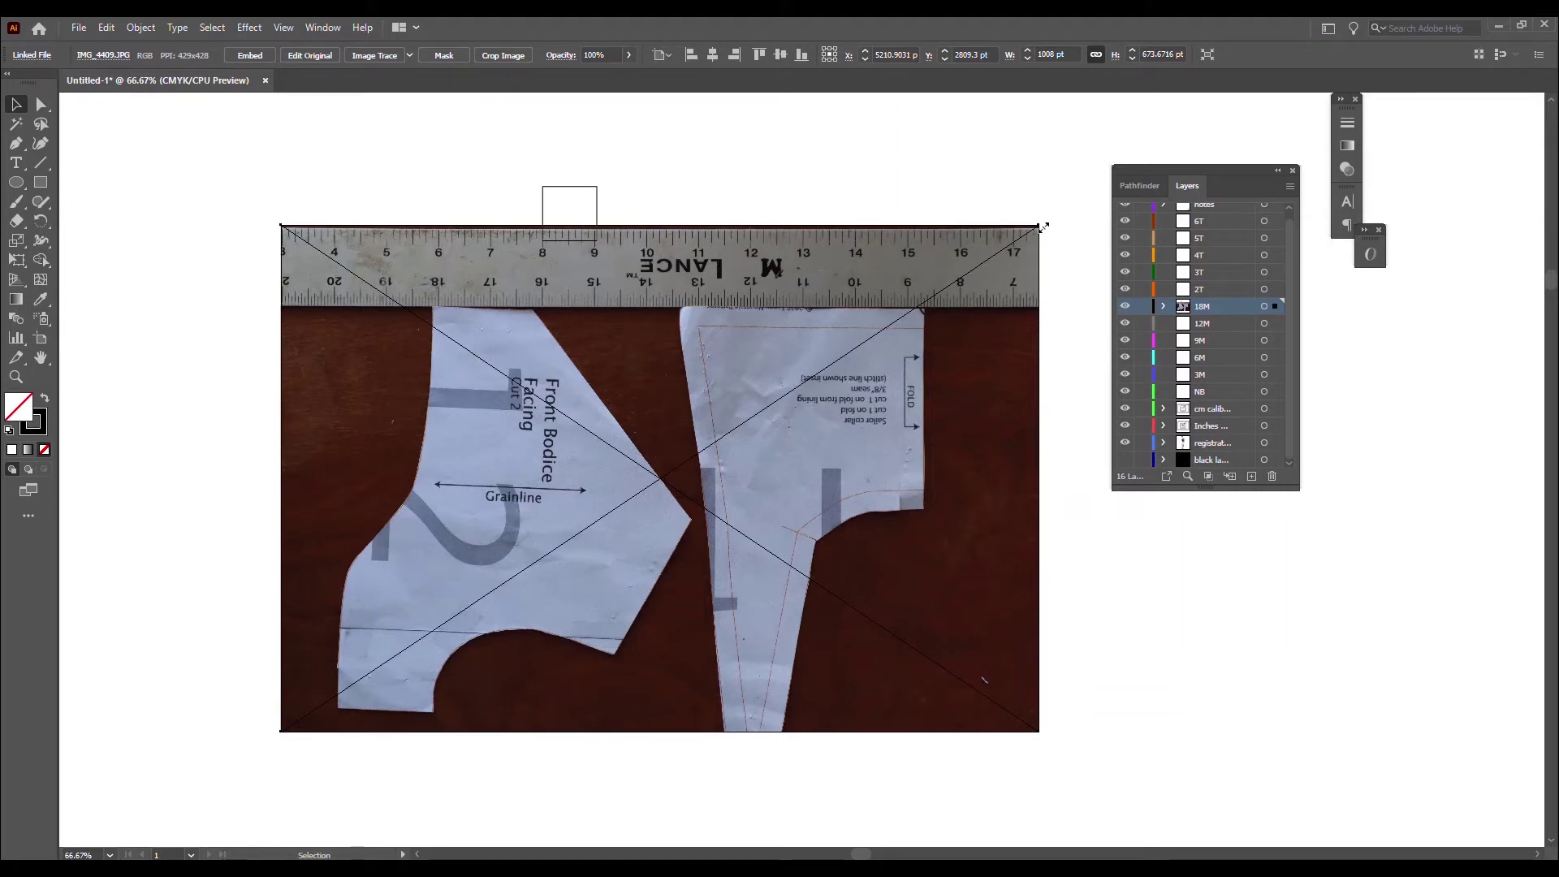
drag(1043, 227, 1045, 221)
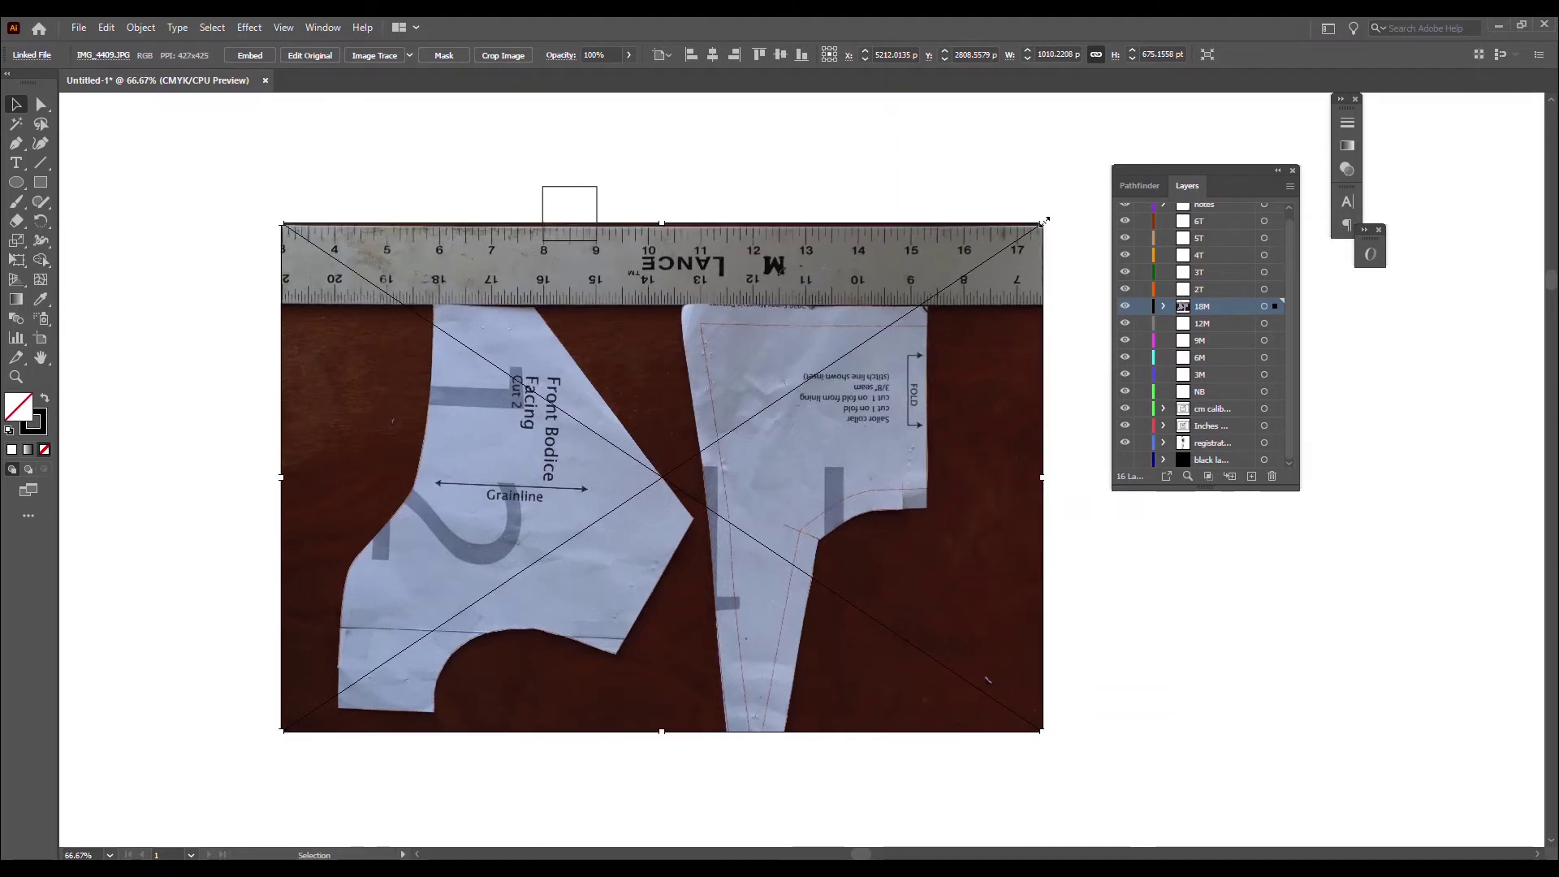
click(716, 186)
click(822, 459)
click(1212, 310)
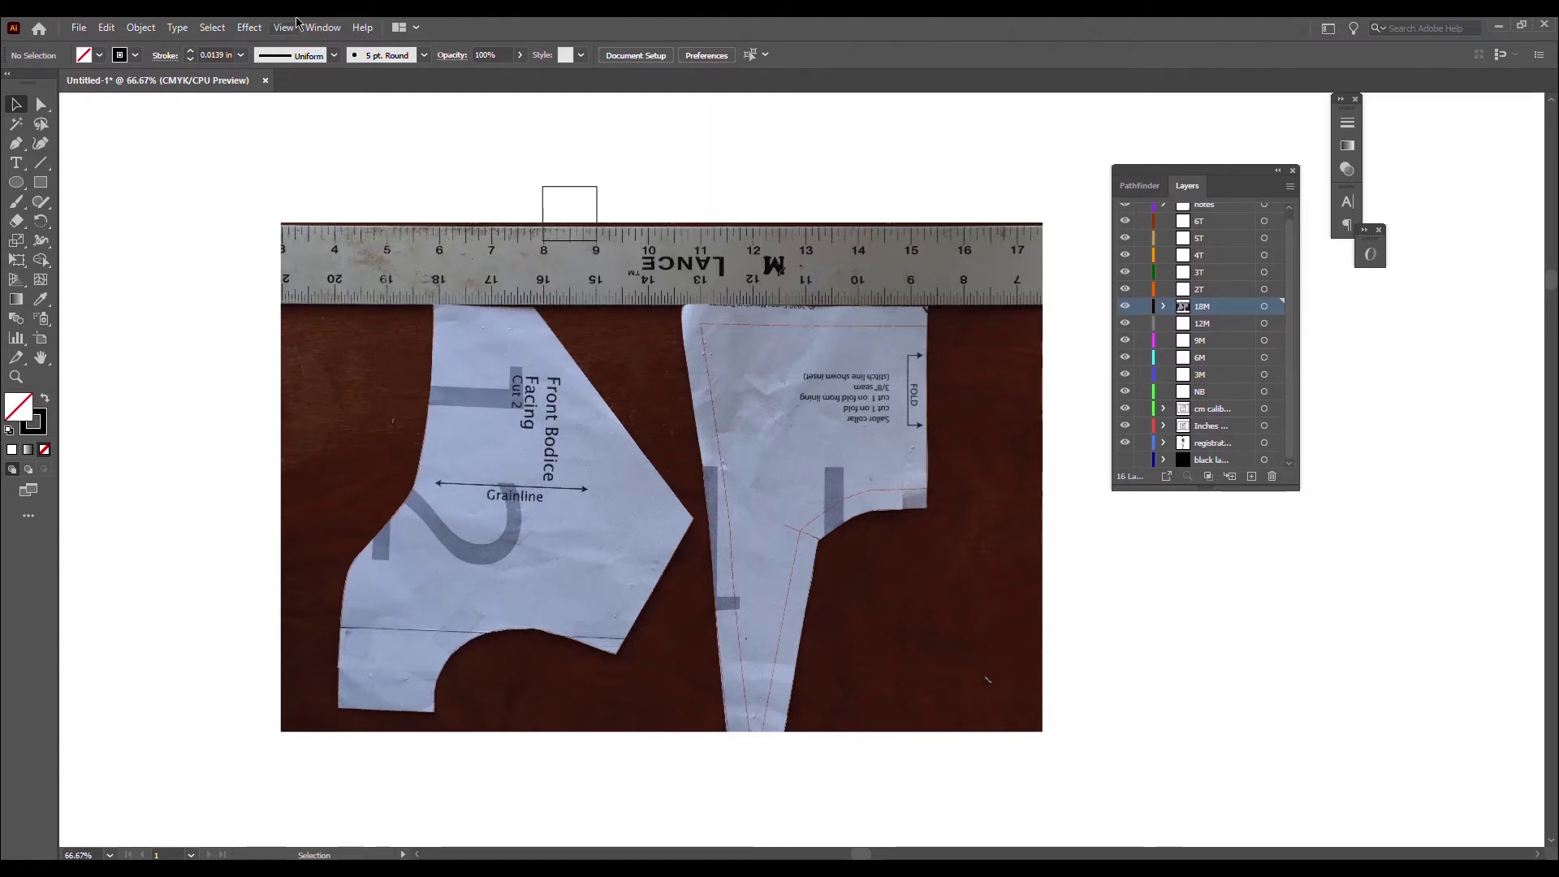
click(323, 28)
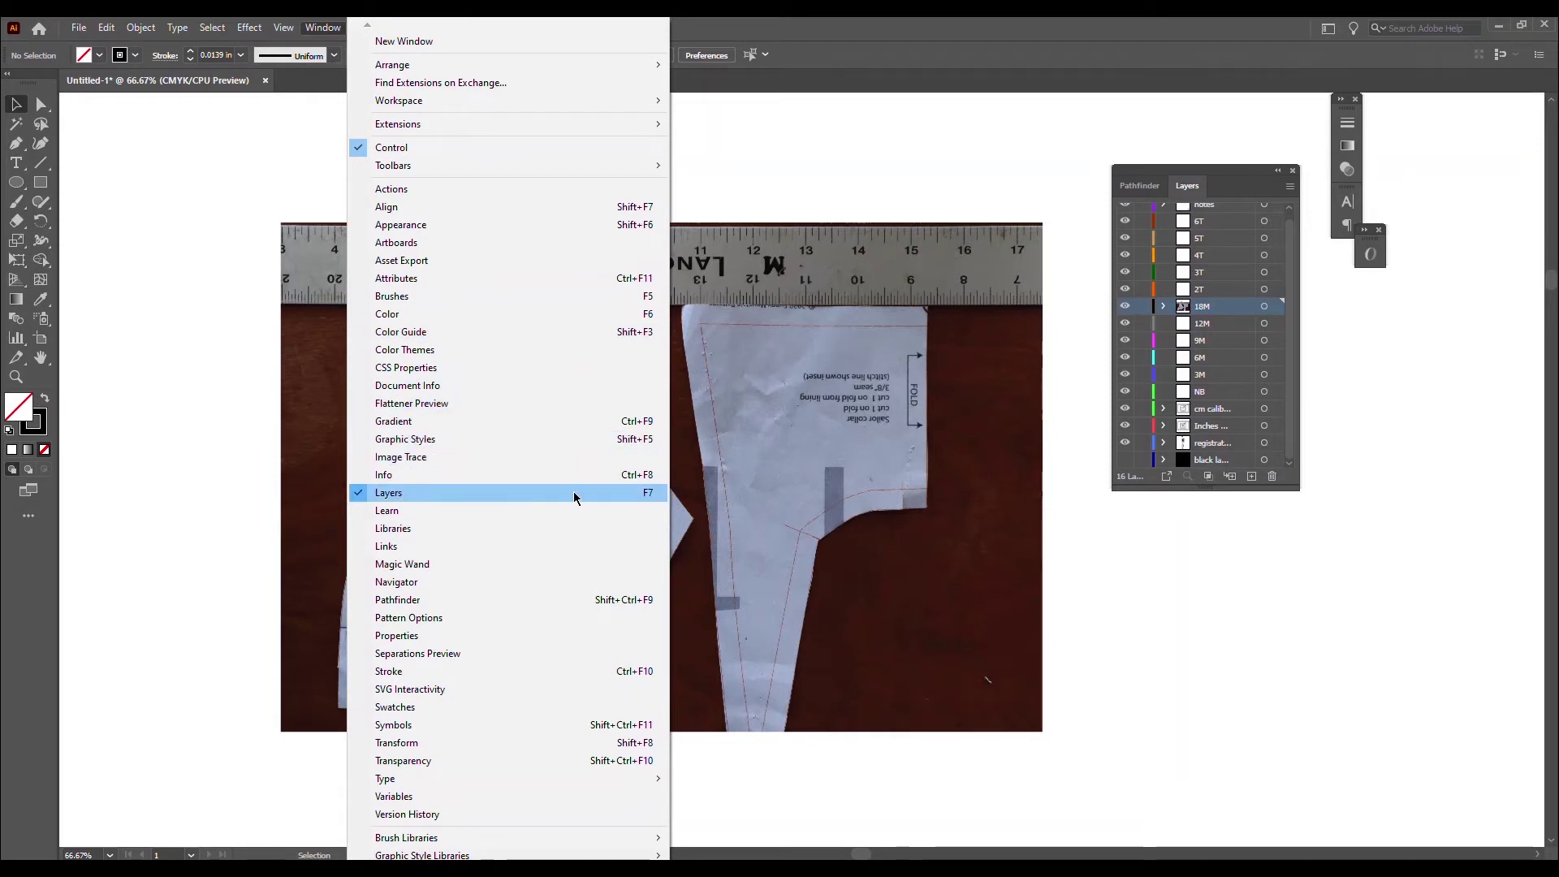
click(1218, 188)
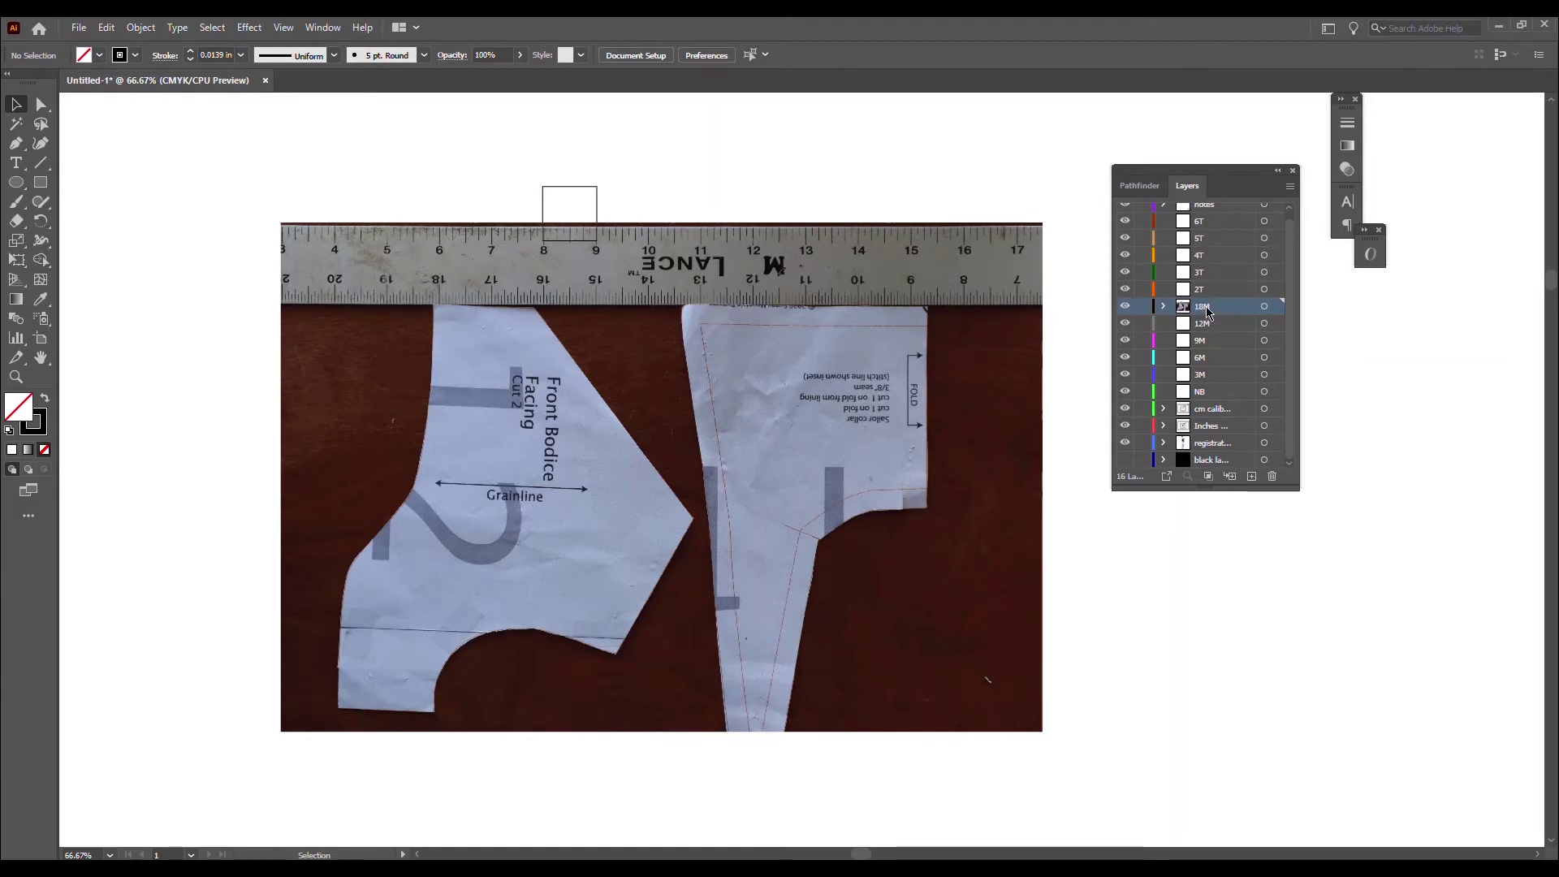
click(1125, 310)
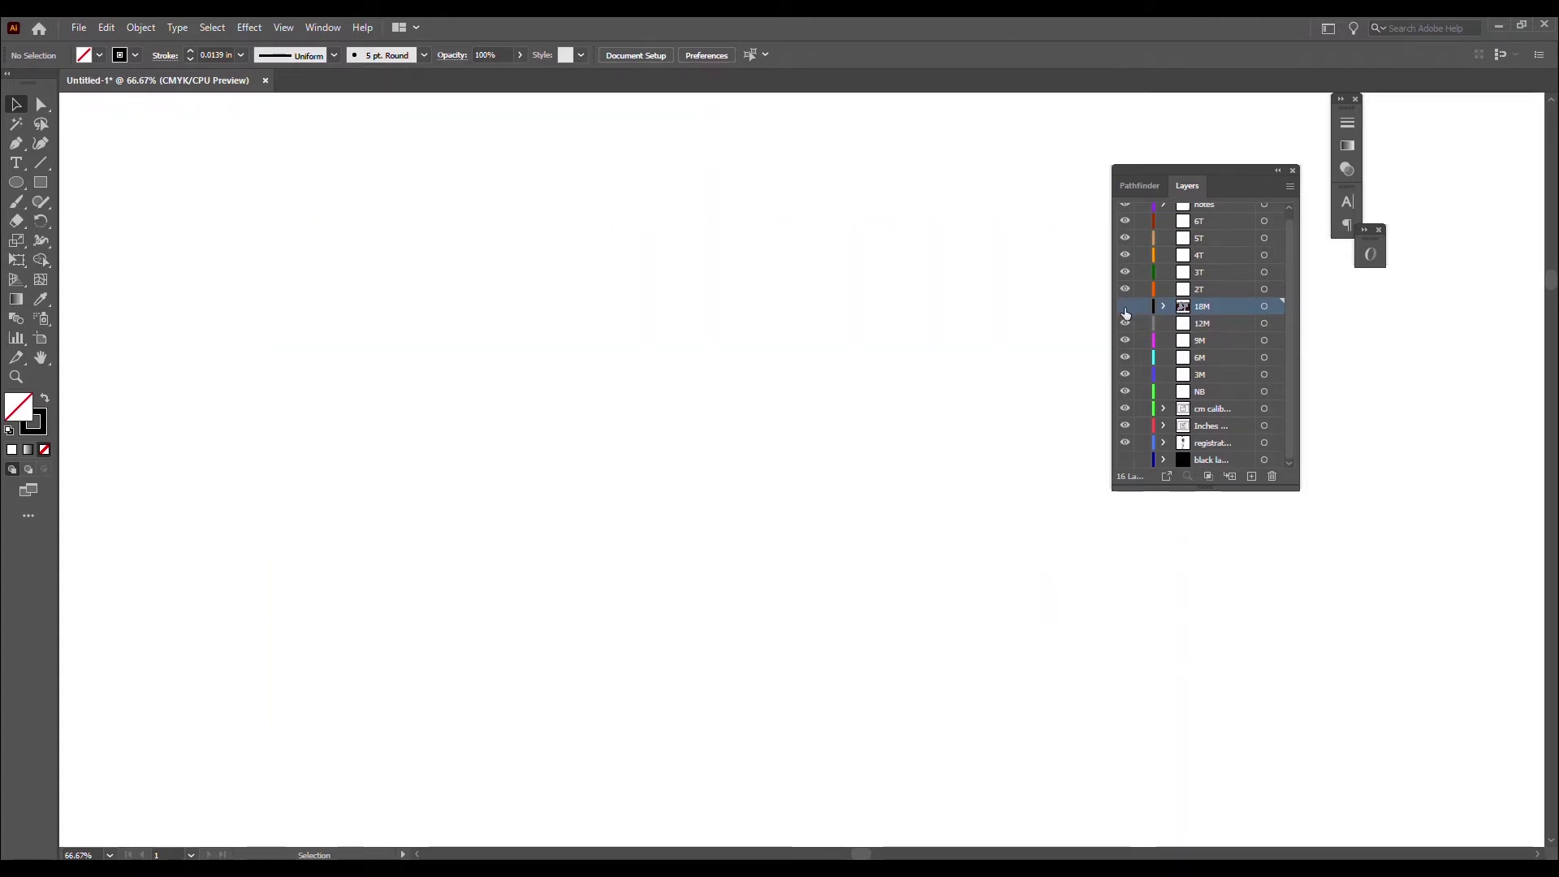
click(1125, 310)
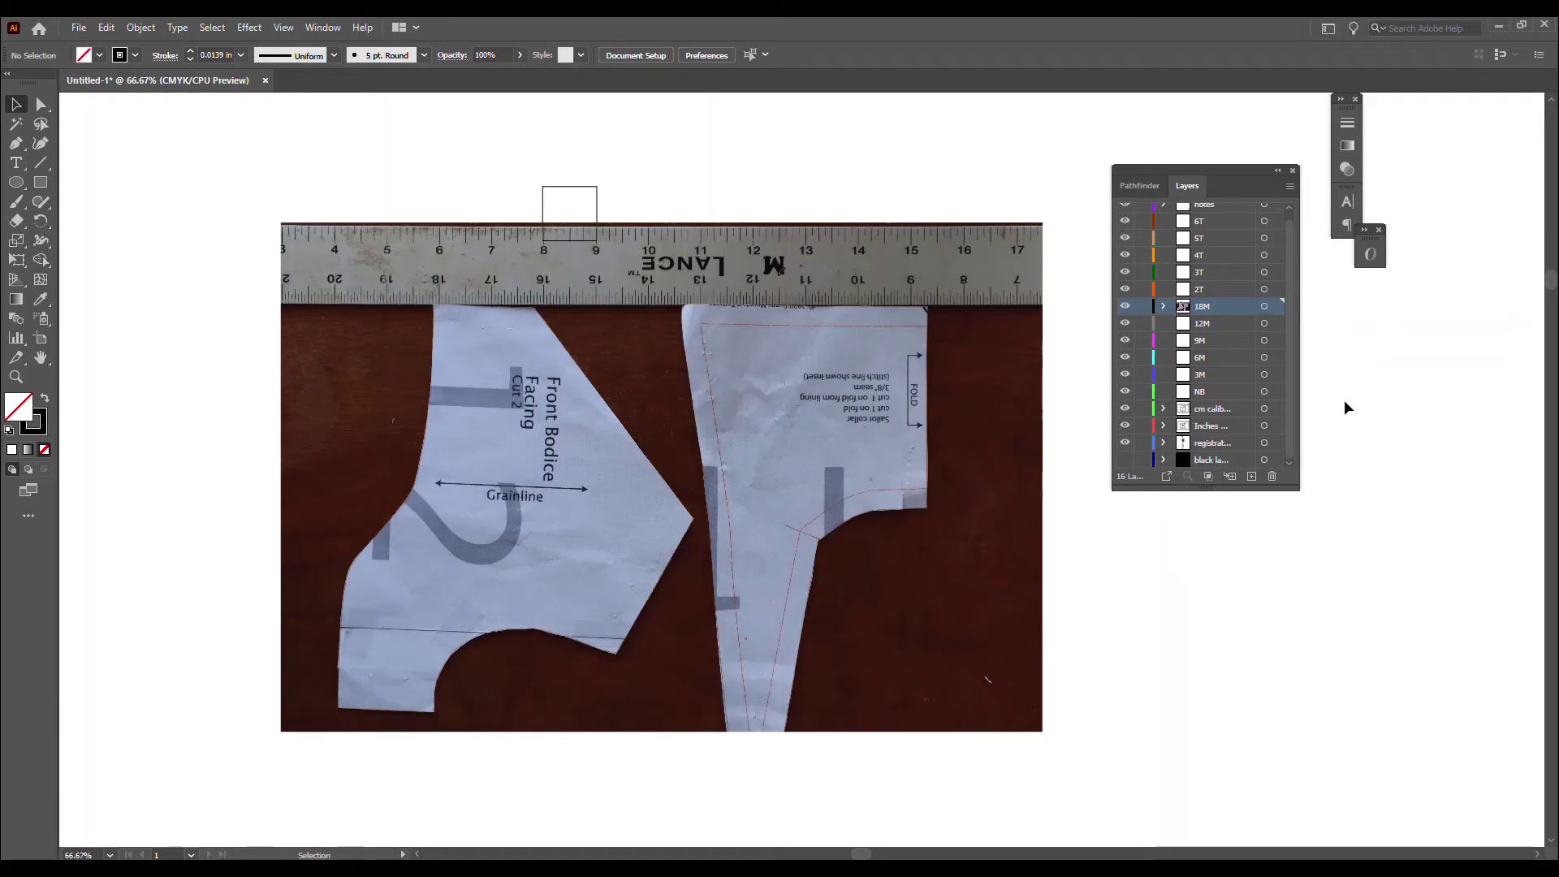
Step: With the Pen tool, trace the bodice's bottom edge from bottom-left to bottom corner, undoing extra scallop points
click(15, 143)
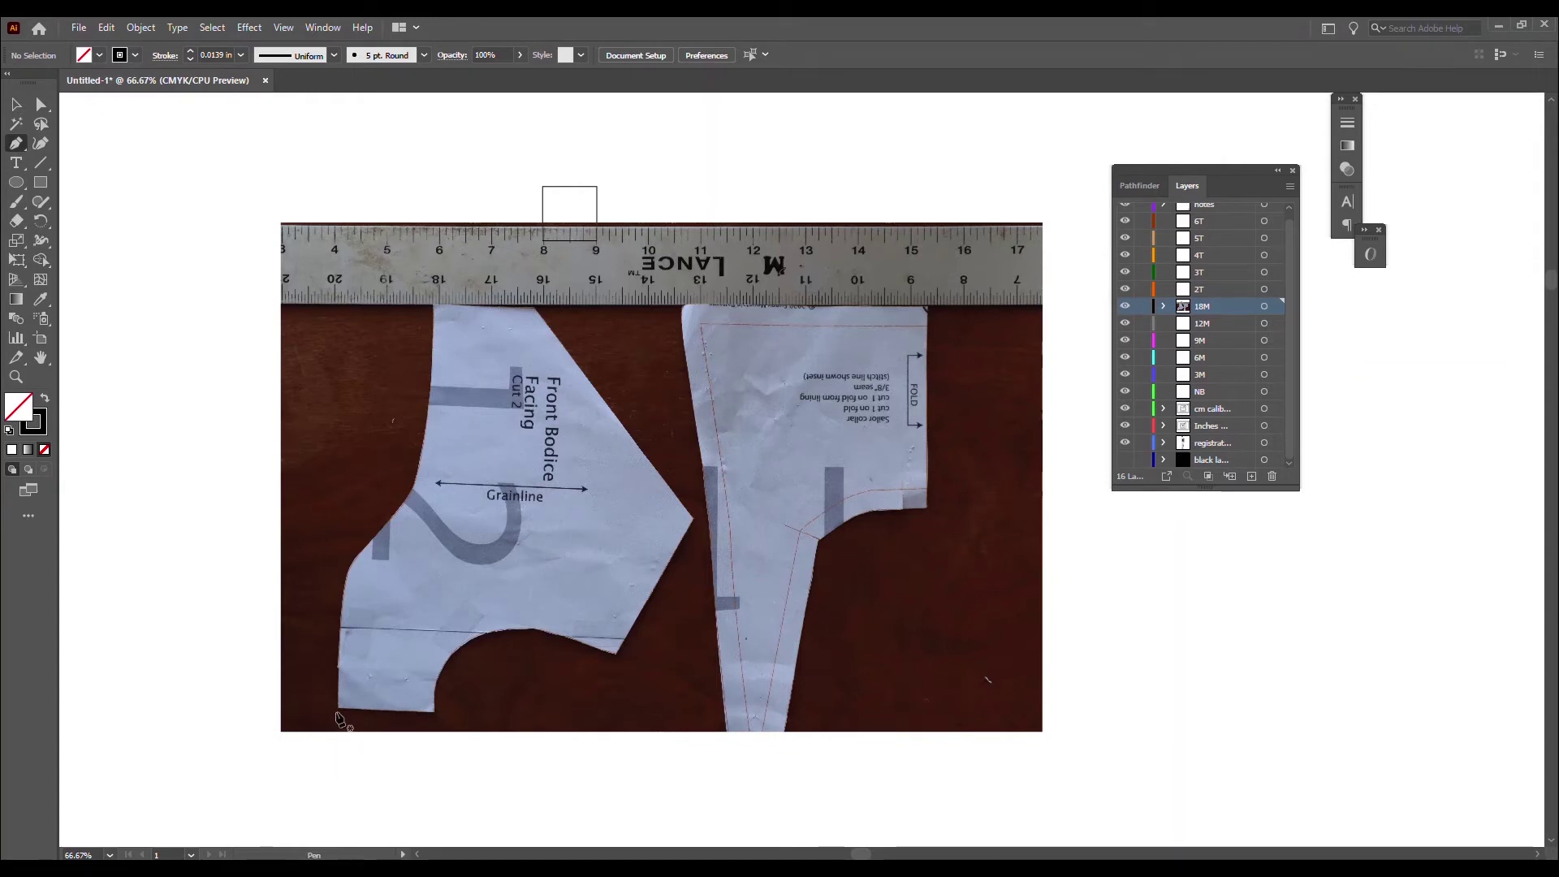
click(336, 709)
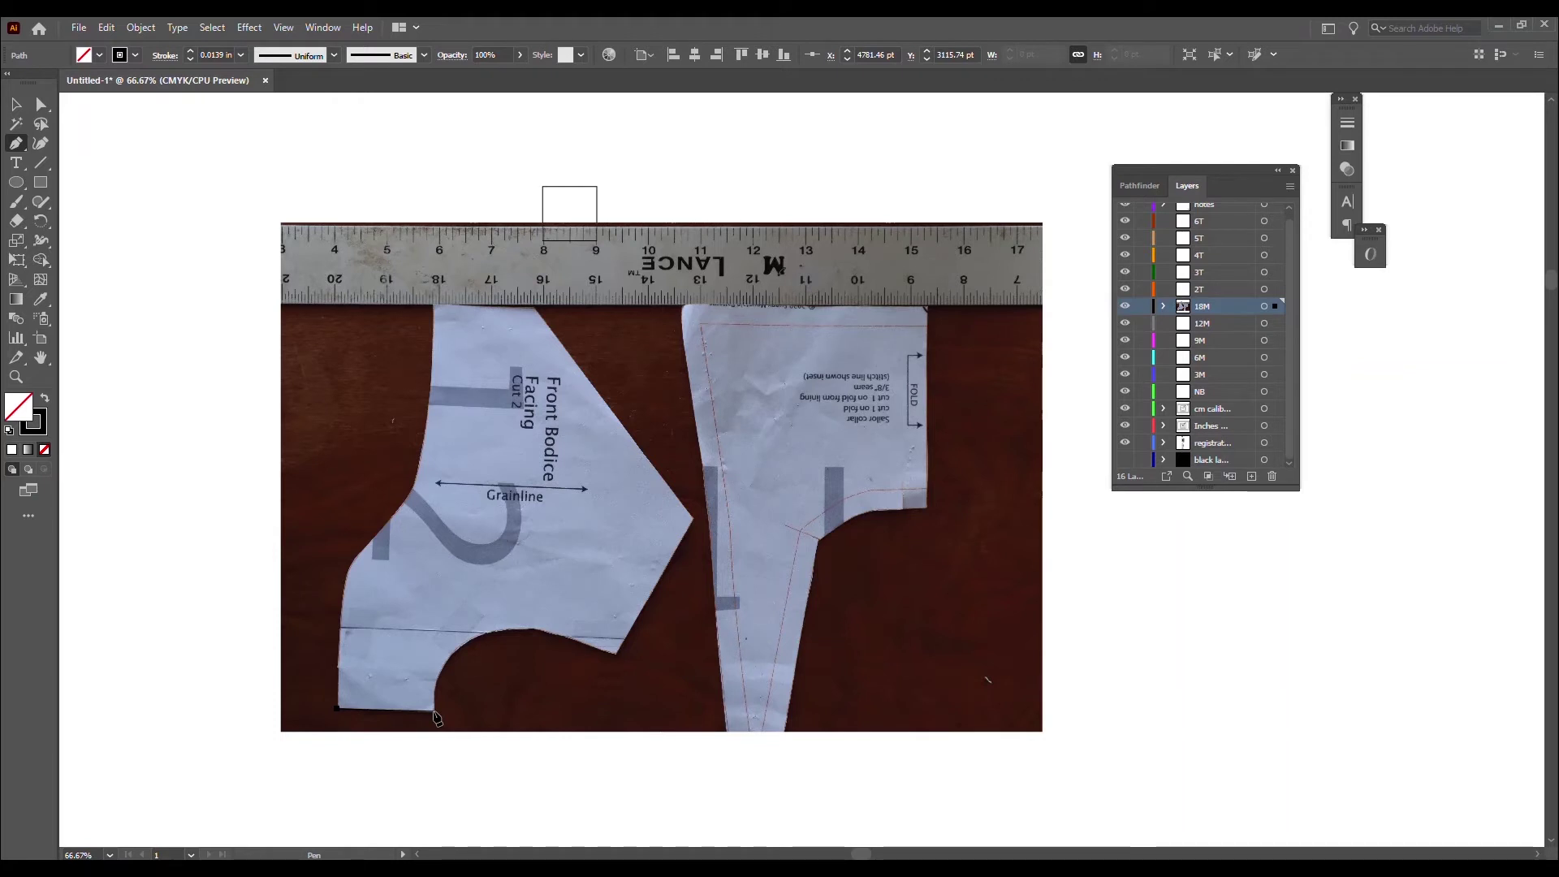
click(434, 712)
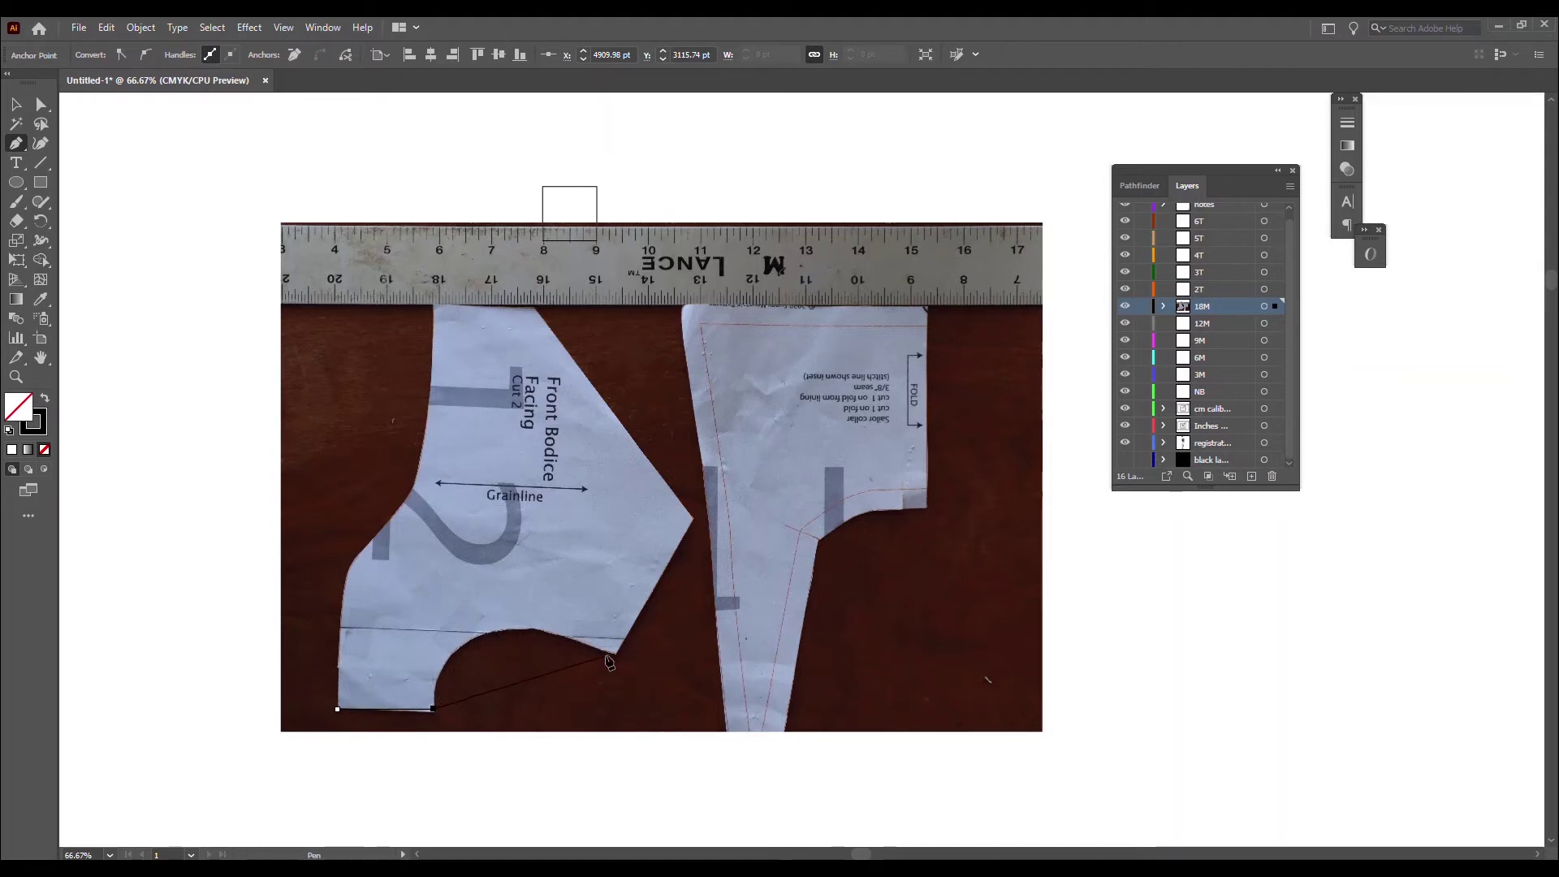
click(438, 673)
click(460, 648)
click(506, 628)
click(551, 631)
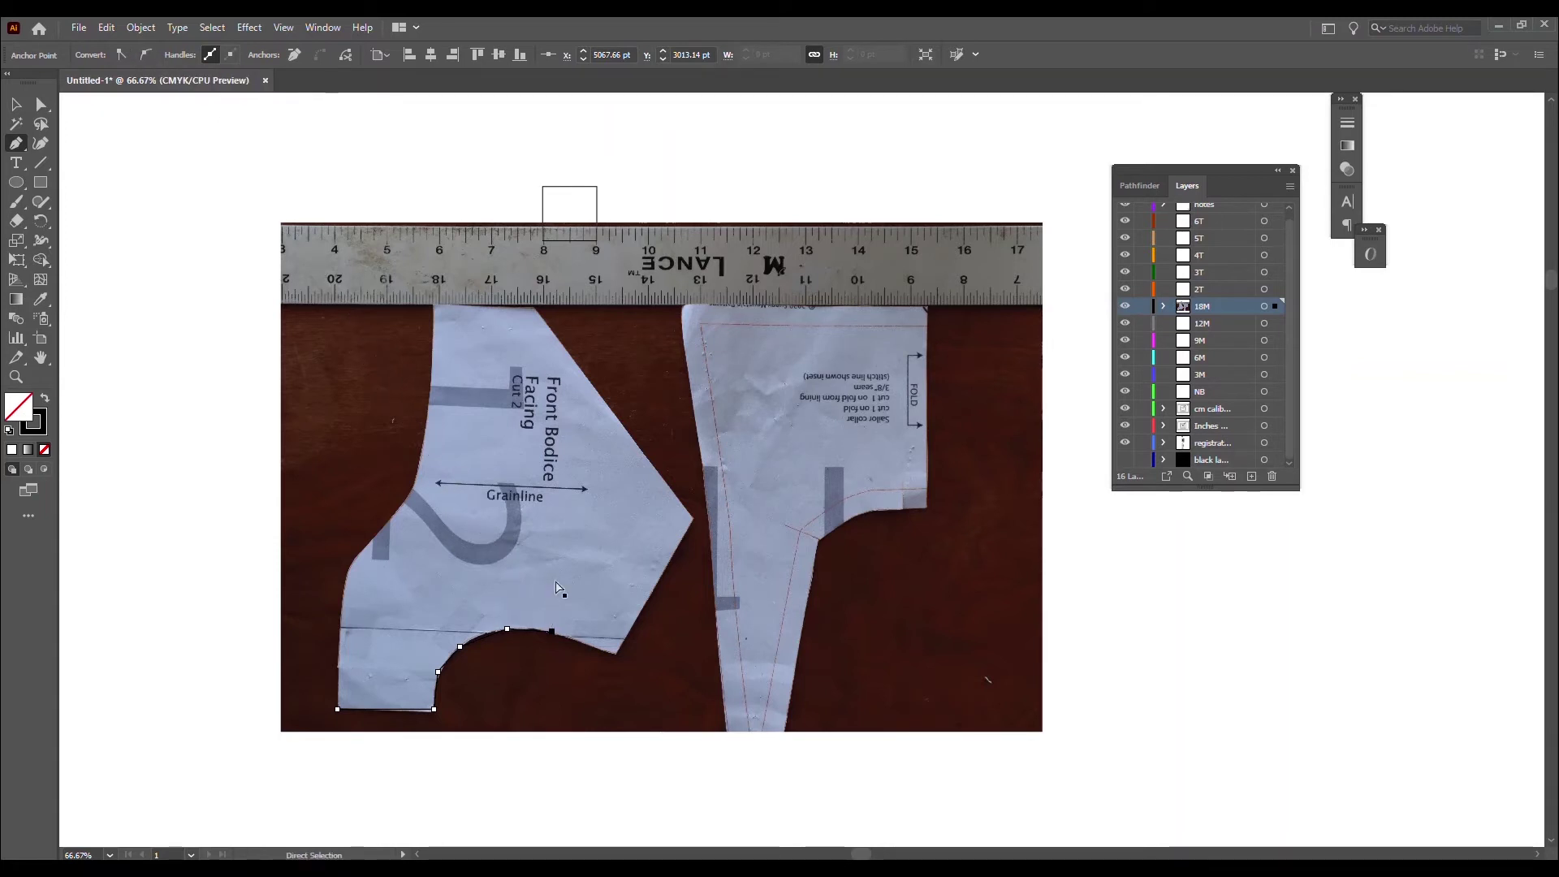
key(ctrl+z)
key(ctrl+z)
key(ctrl+z)
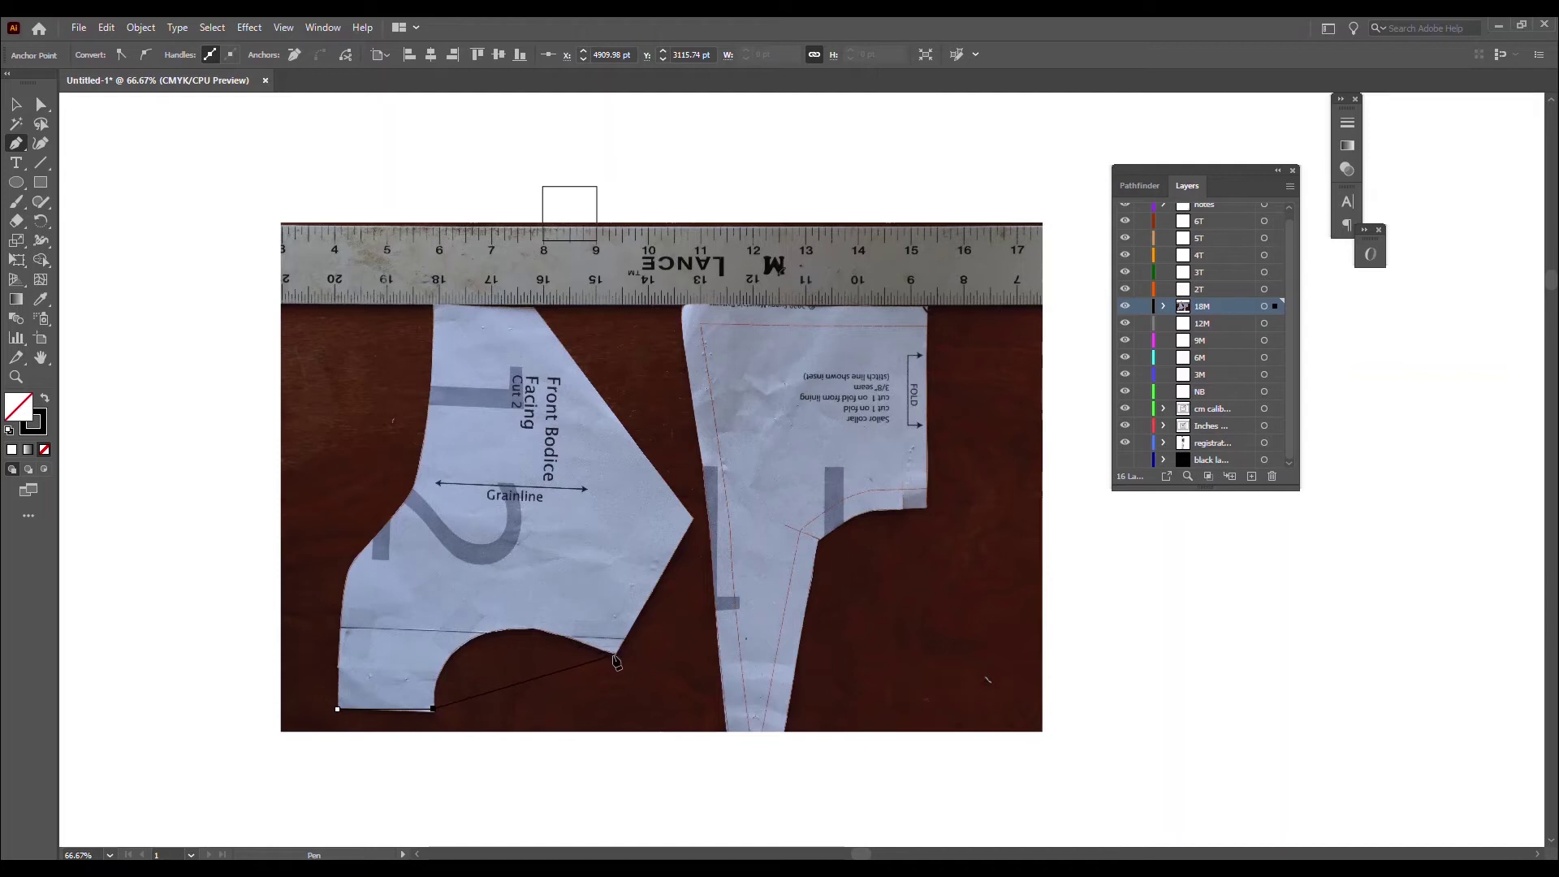
Step: Add a curved segment following the bodice's scooped edge
click(614, 656)
drag(627, 676, 790, 738)
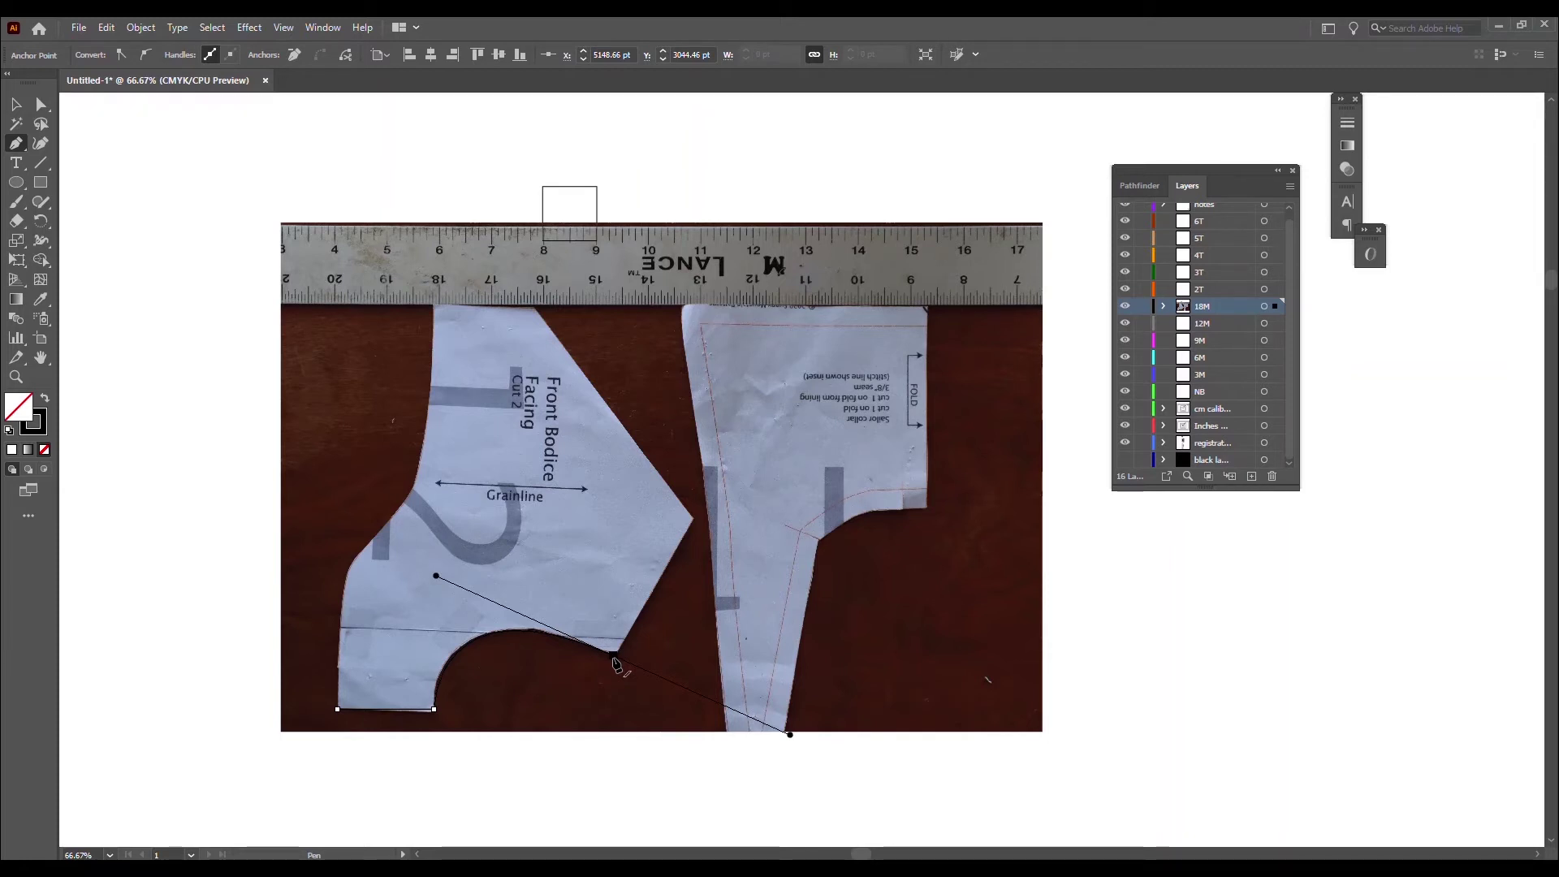
click(614, 658)
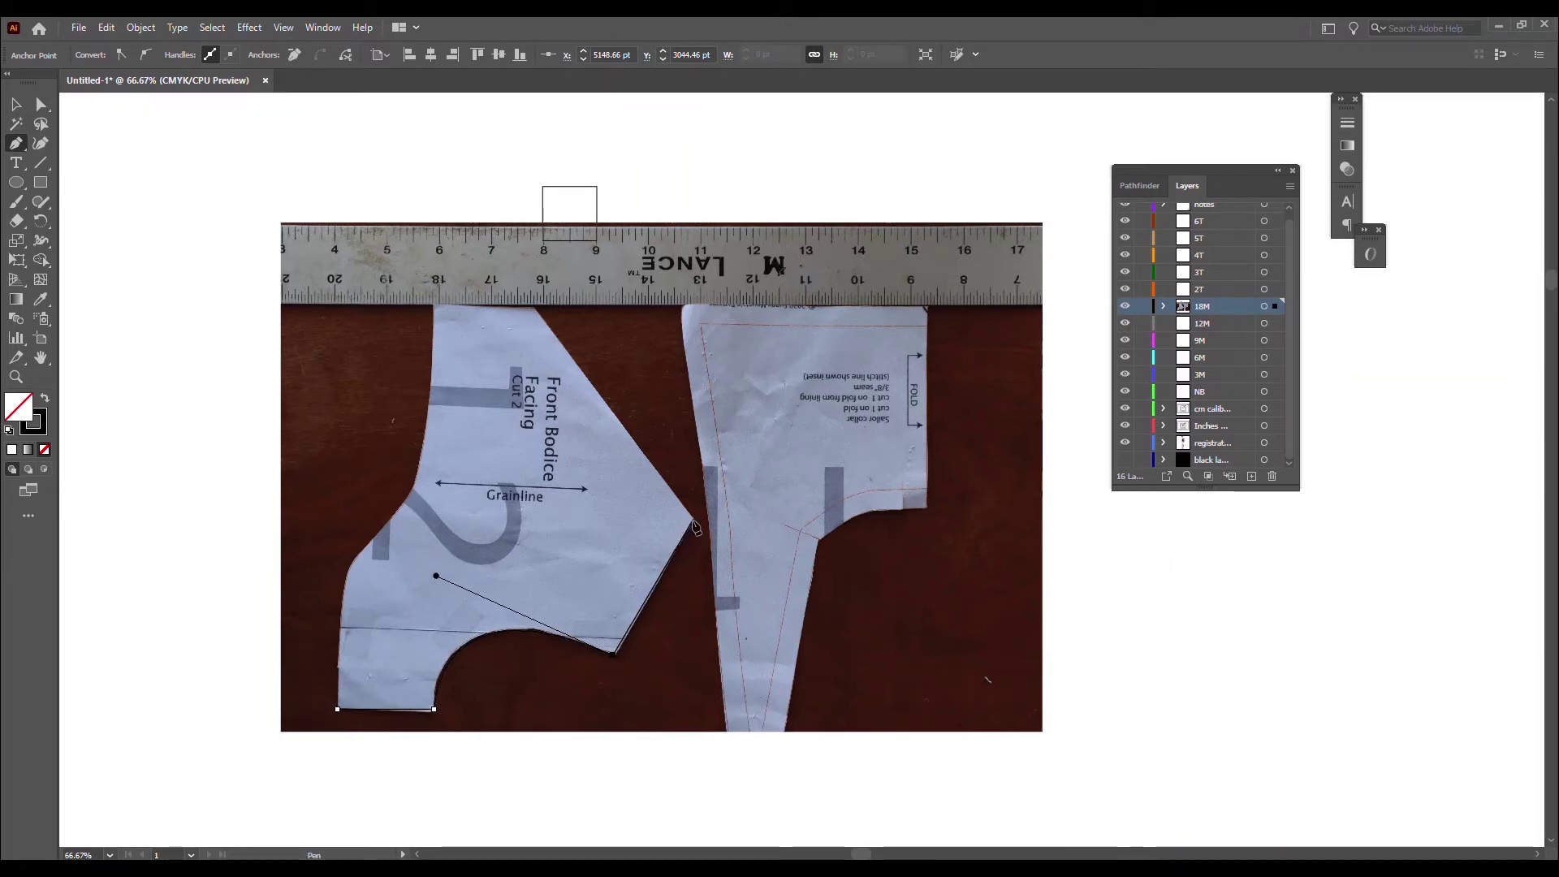
Step: Trace the right, top and top-left corners, curve the left side, and close the outline
click(692, 521)
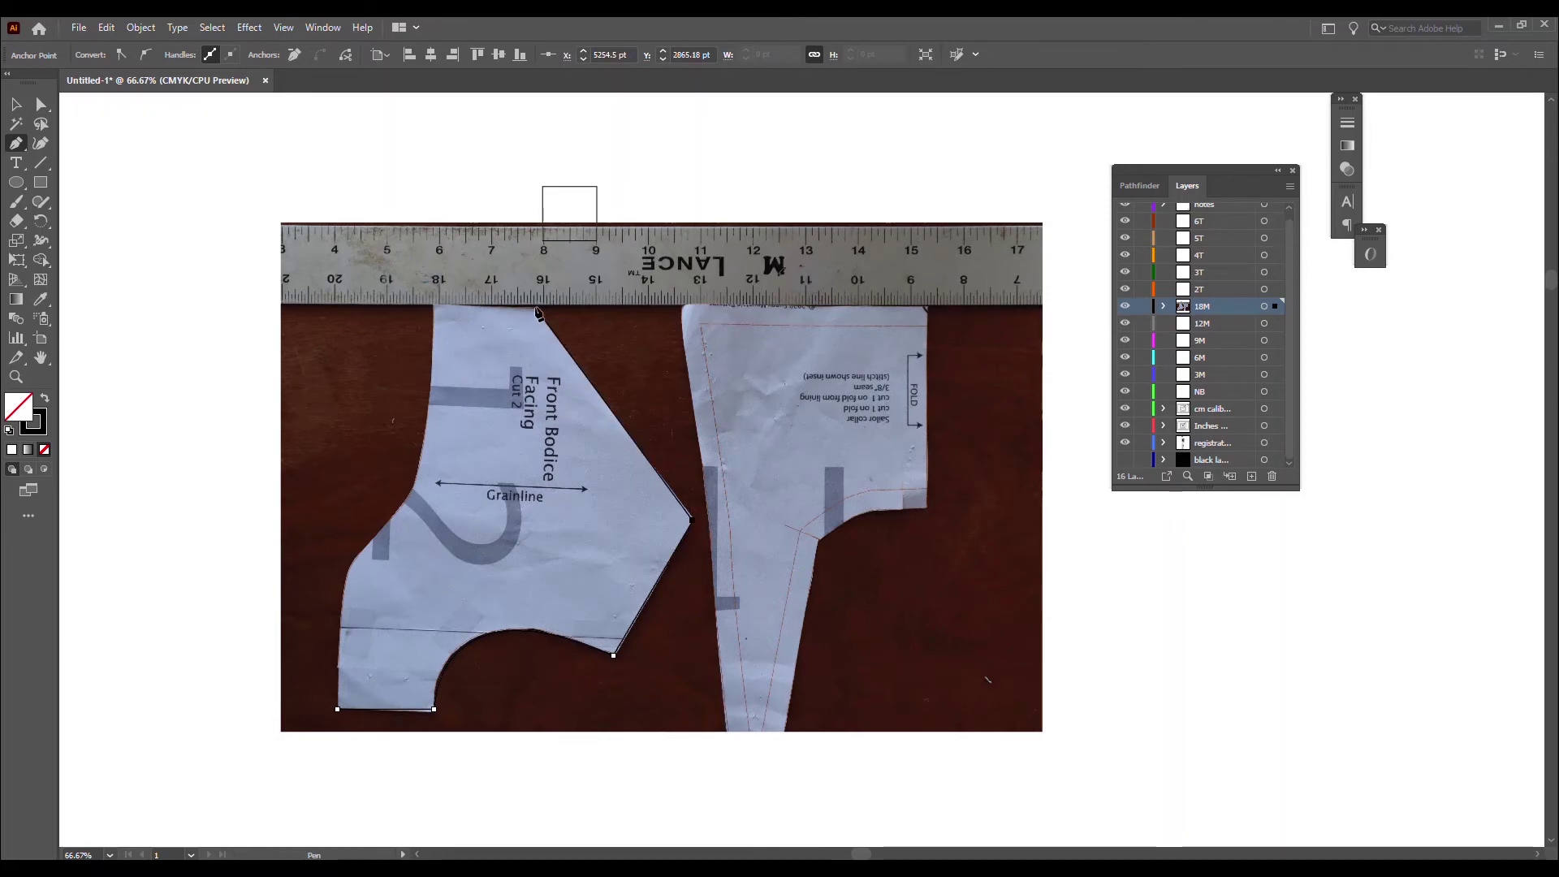
click(536, 309)
ctrl+click(434, 309)
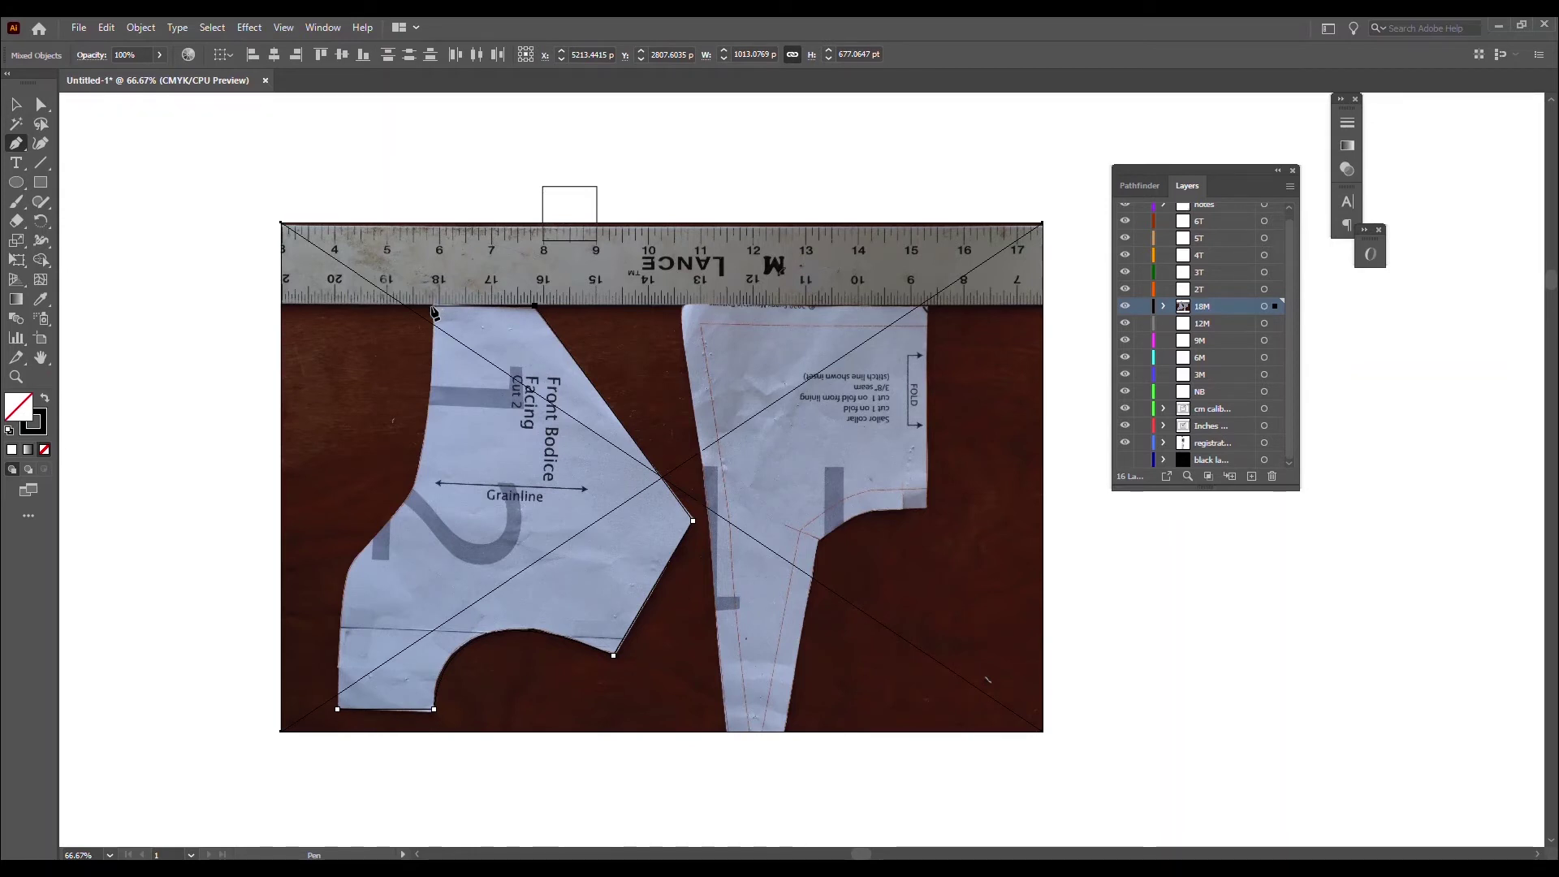
click(433, 308)
drag(389, 523, 330, 599)
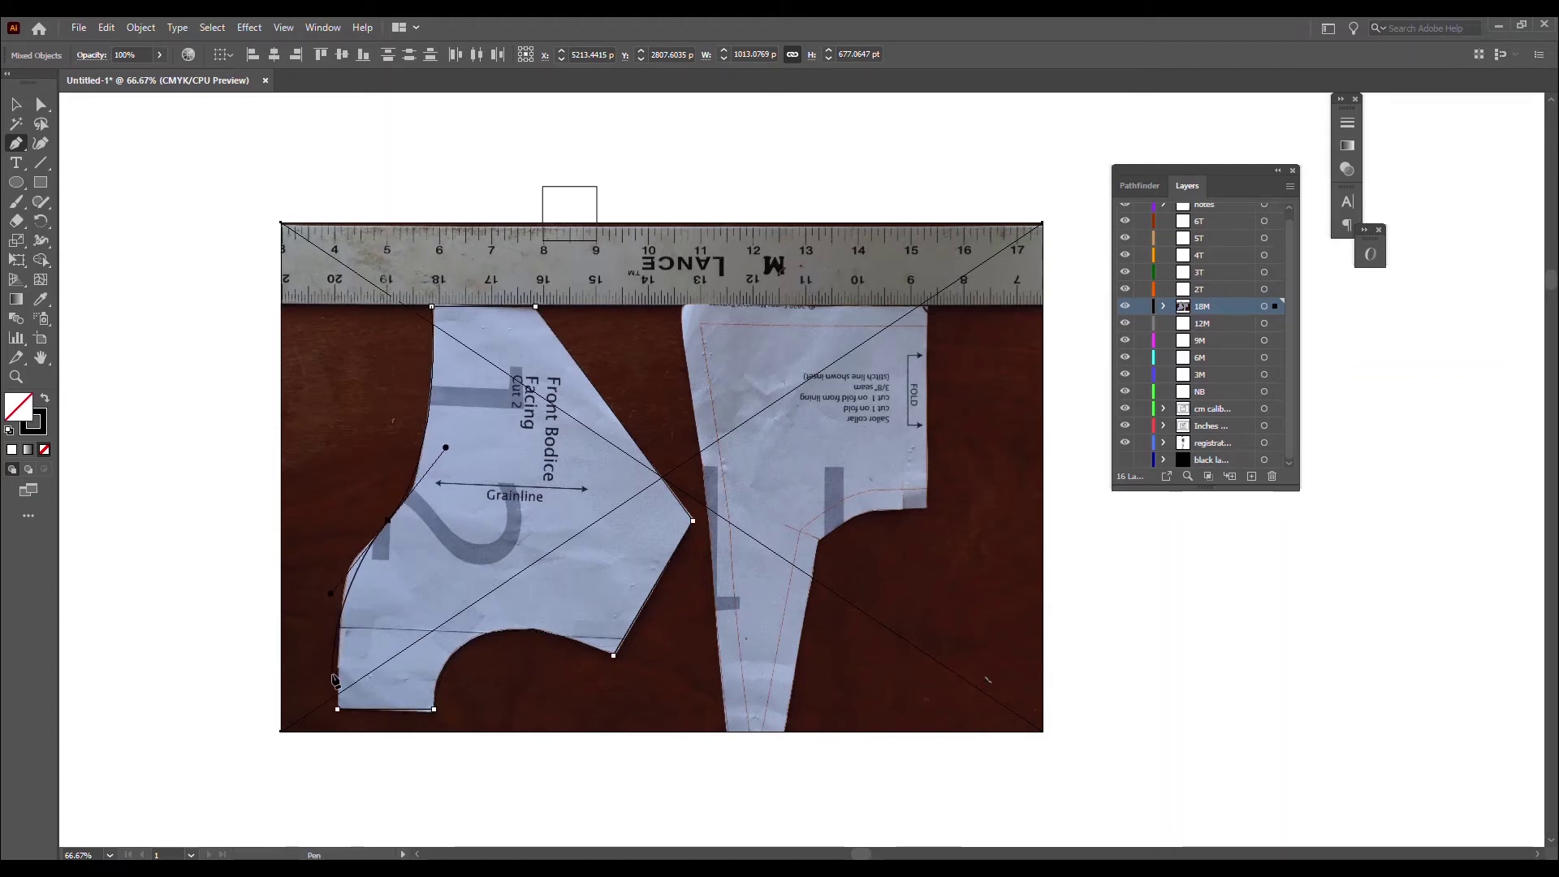
click(337, 709)
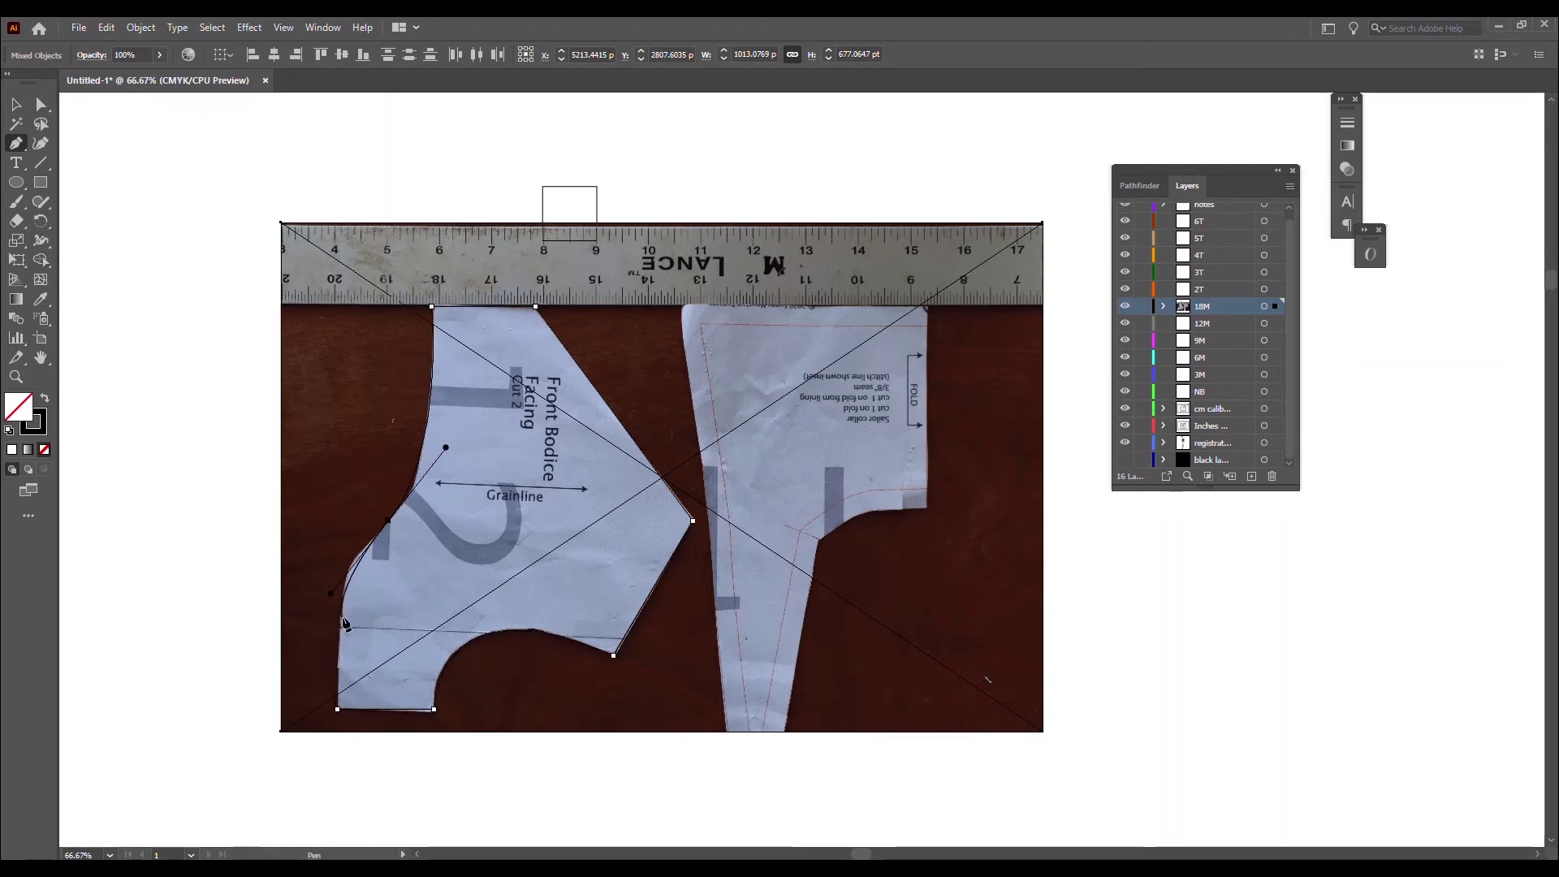
click(341, 622)
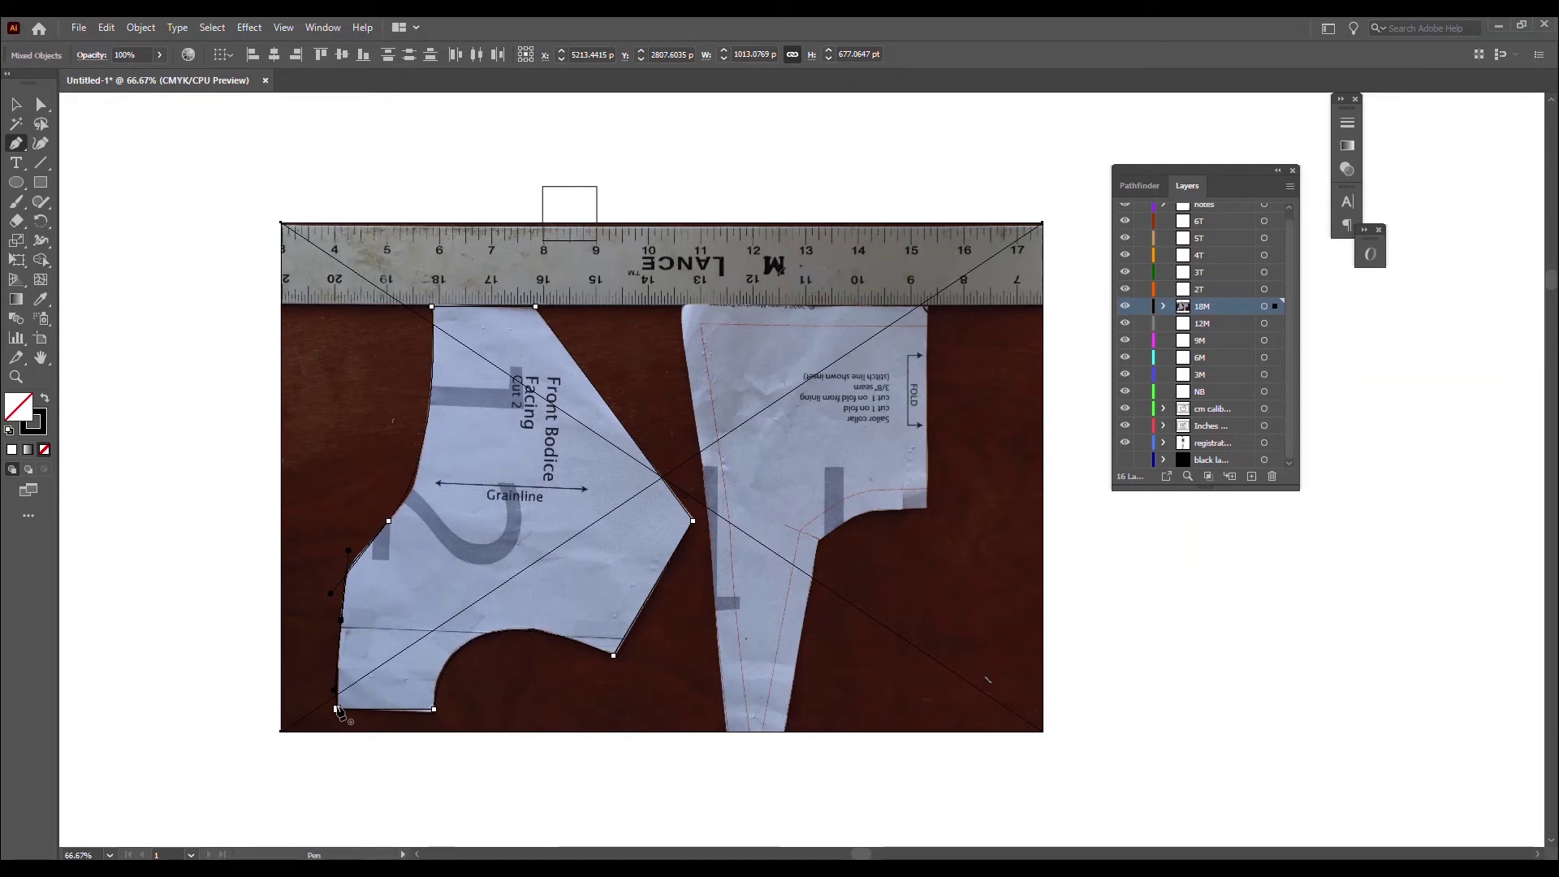
click(337, 710)
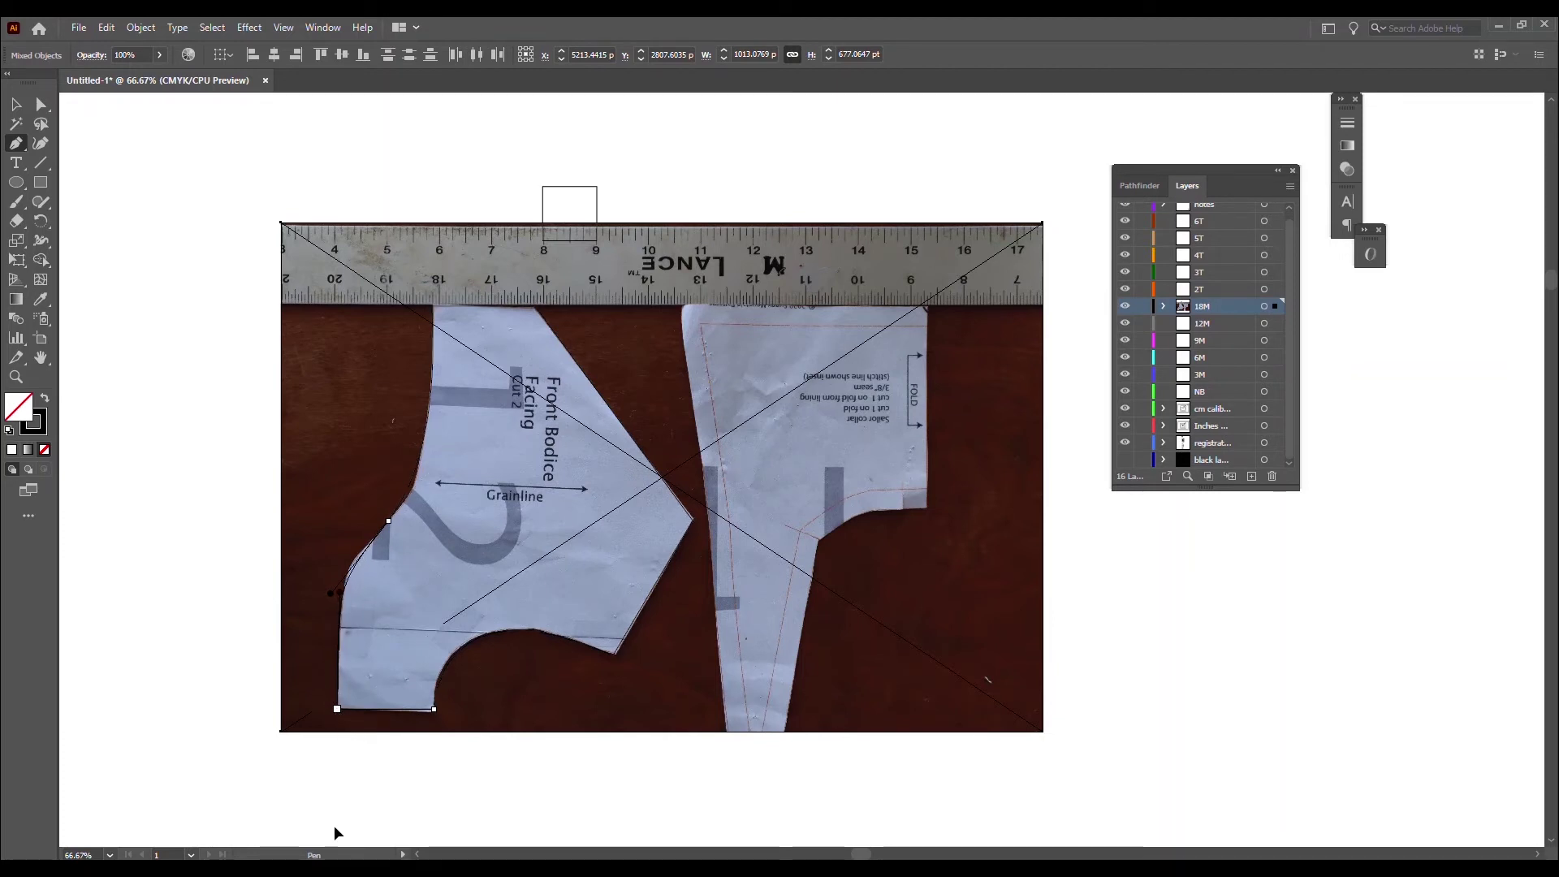
Step: With the Selection tool, select only the placed pattern photo and open the Object menu
scroll(334, 825, down, 2)
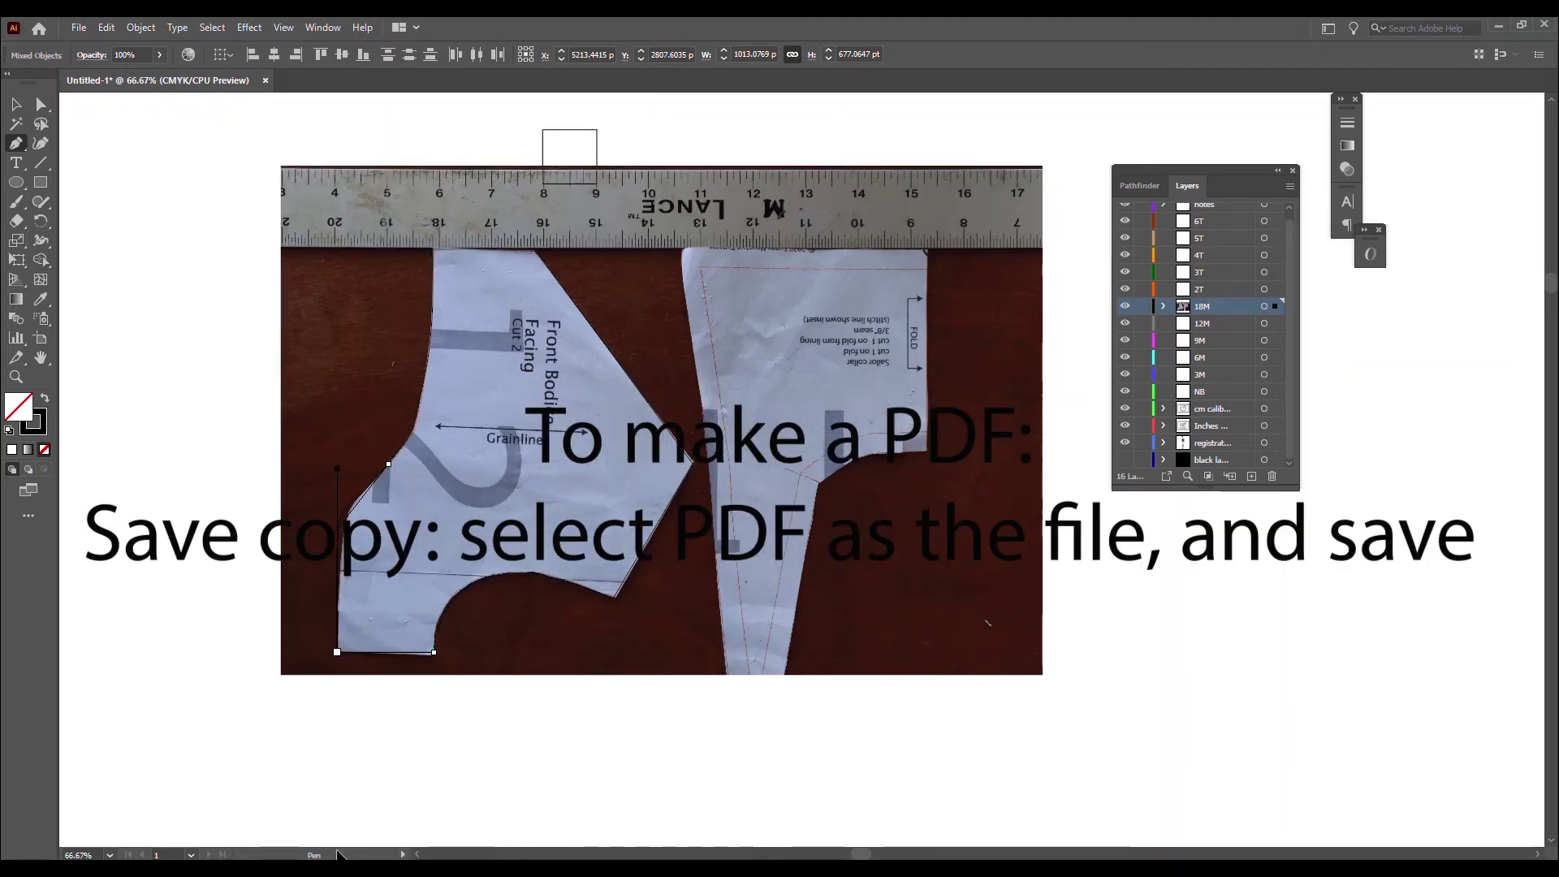
scroll(338, 836, down, 1)
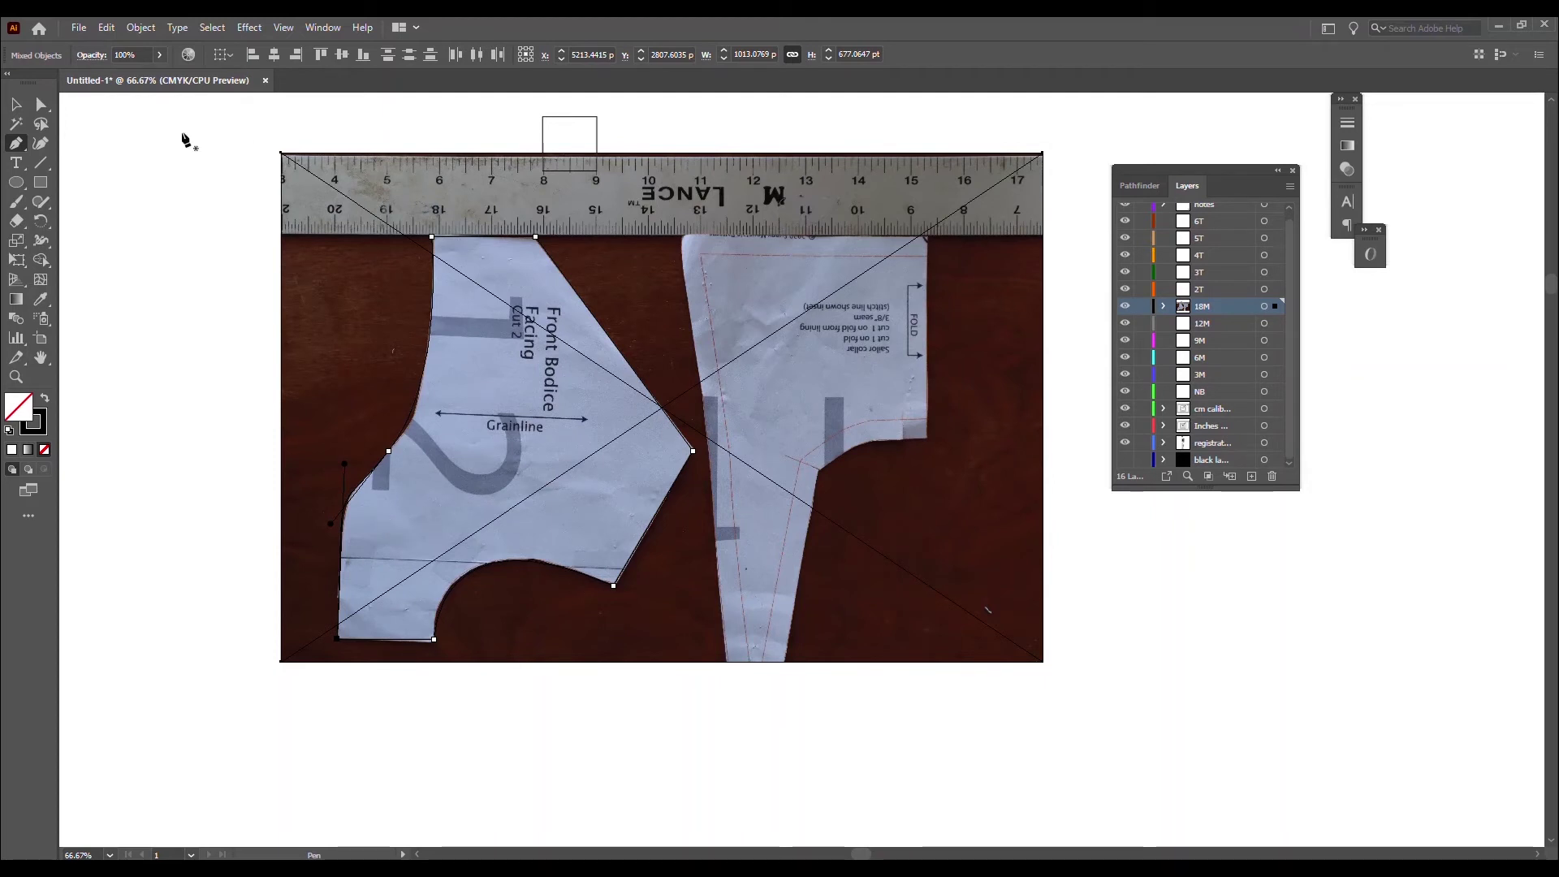
click(16, 104)
click(164, 295)
click(747, 321)
click(140, 28)
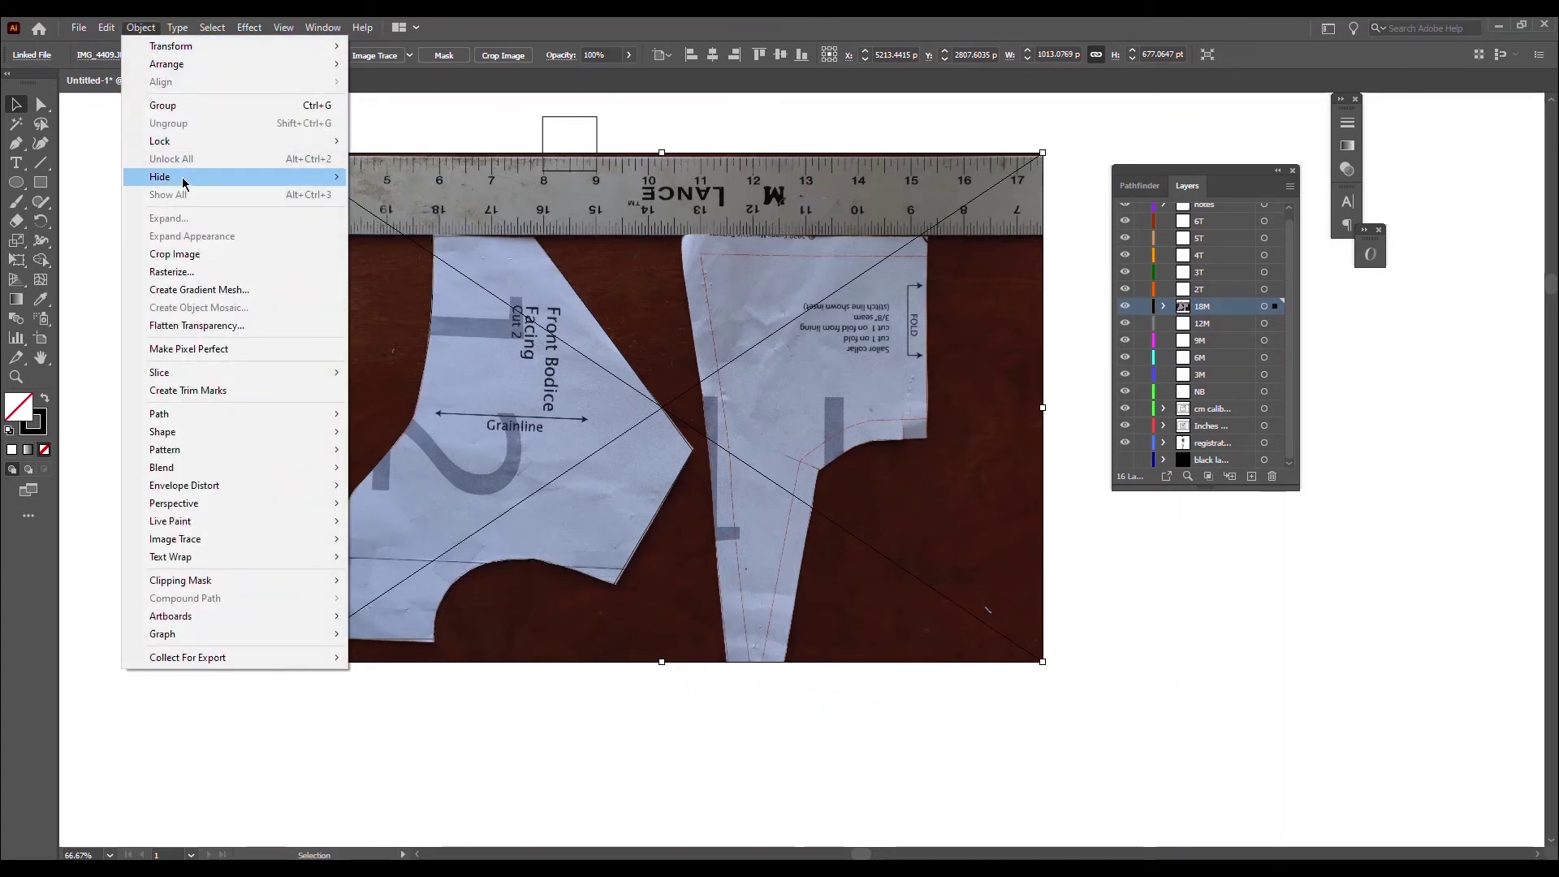
mouse_move(213, 546)
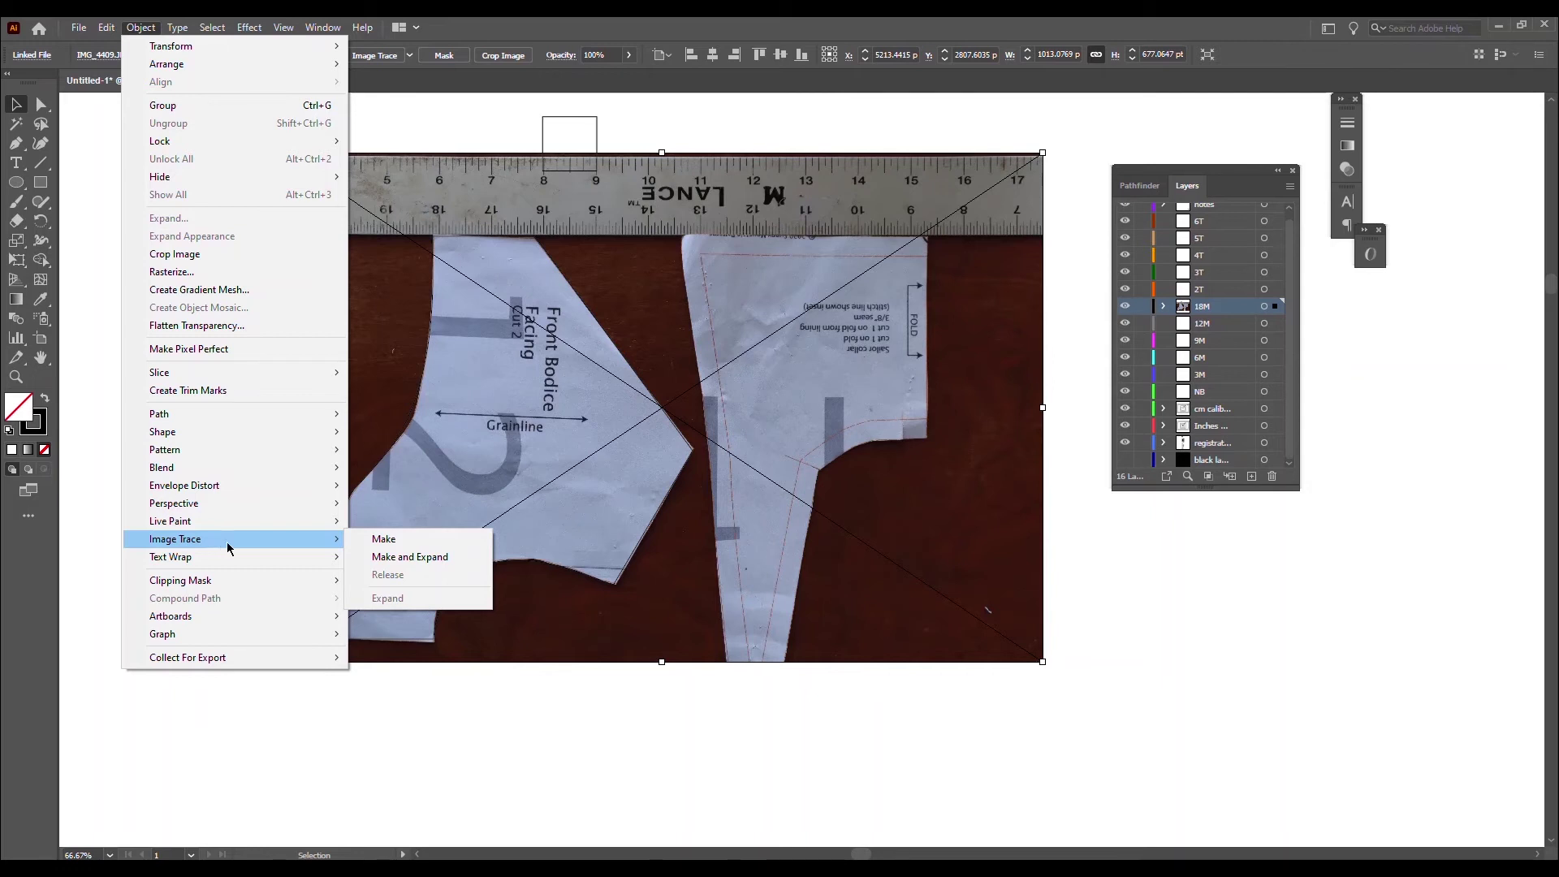
click(410, 557)
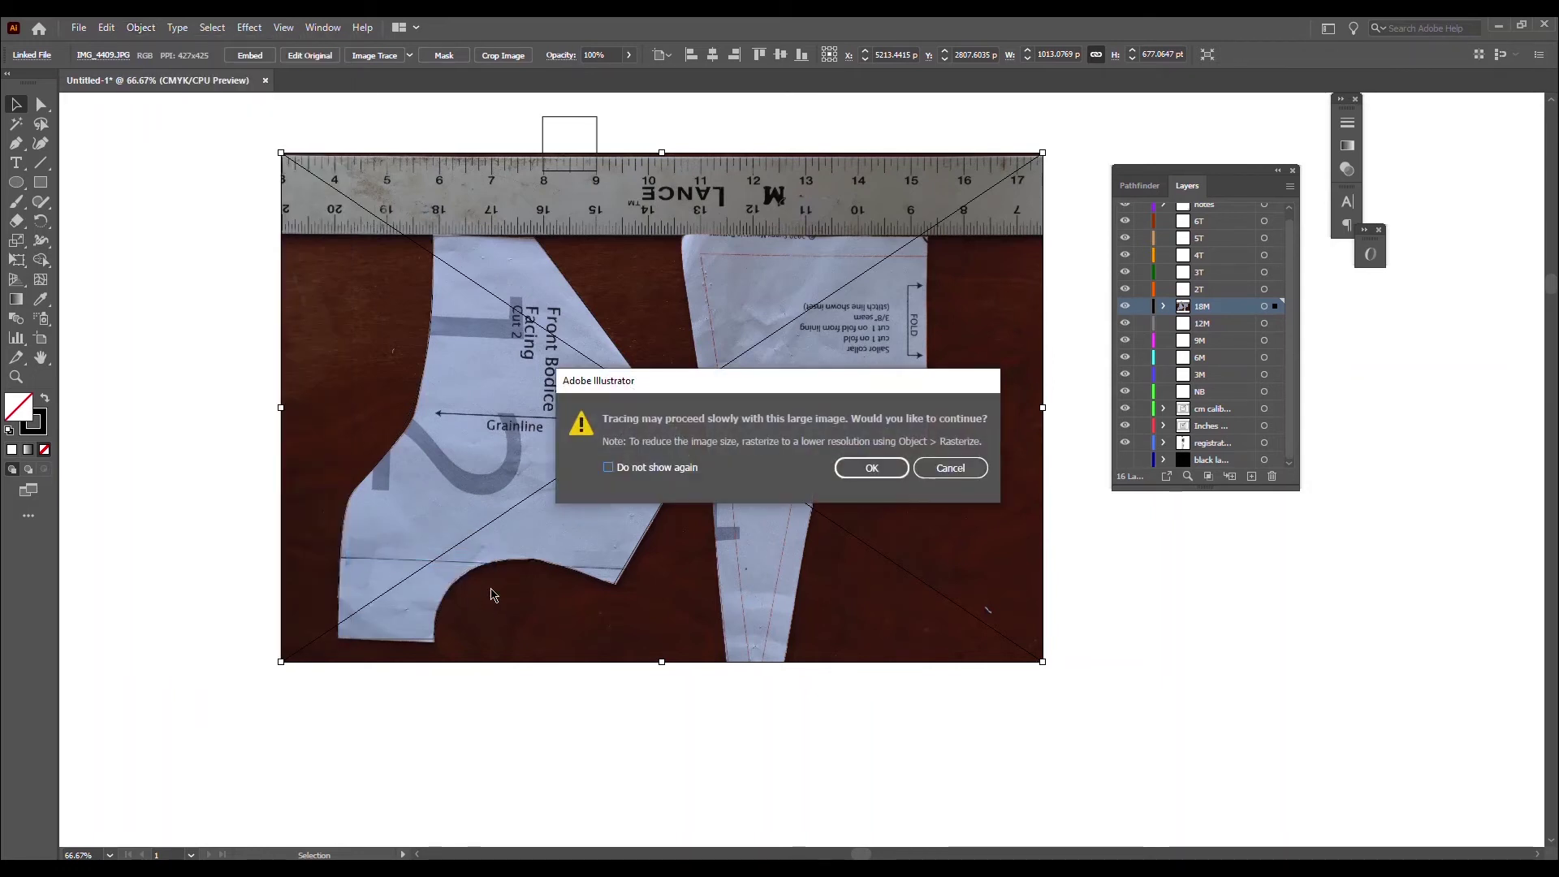
click(872, 469)
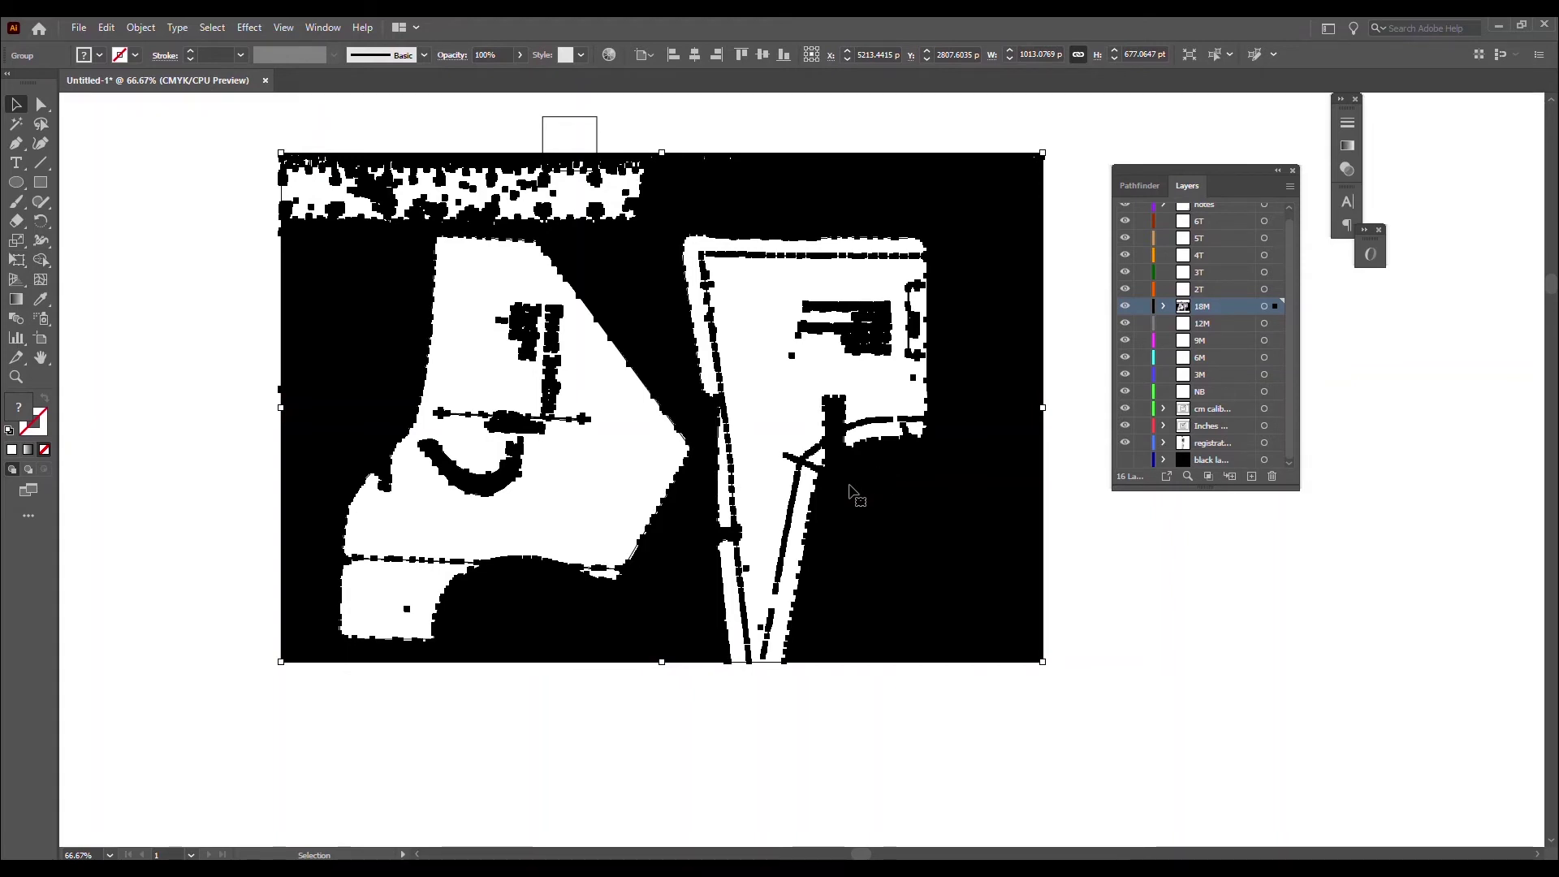
mouse_move(862, 615)
mouse_down()
mouse_move(895, 671)
mouse_move(824, 617)
mouse_move(862, 601)
mouse_up()
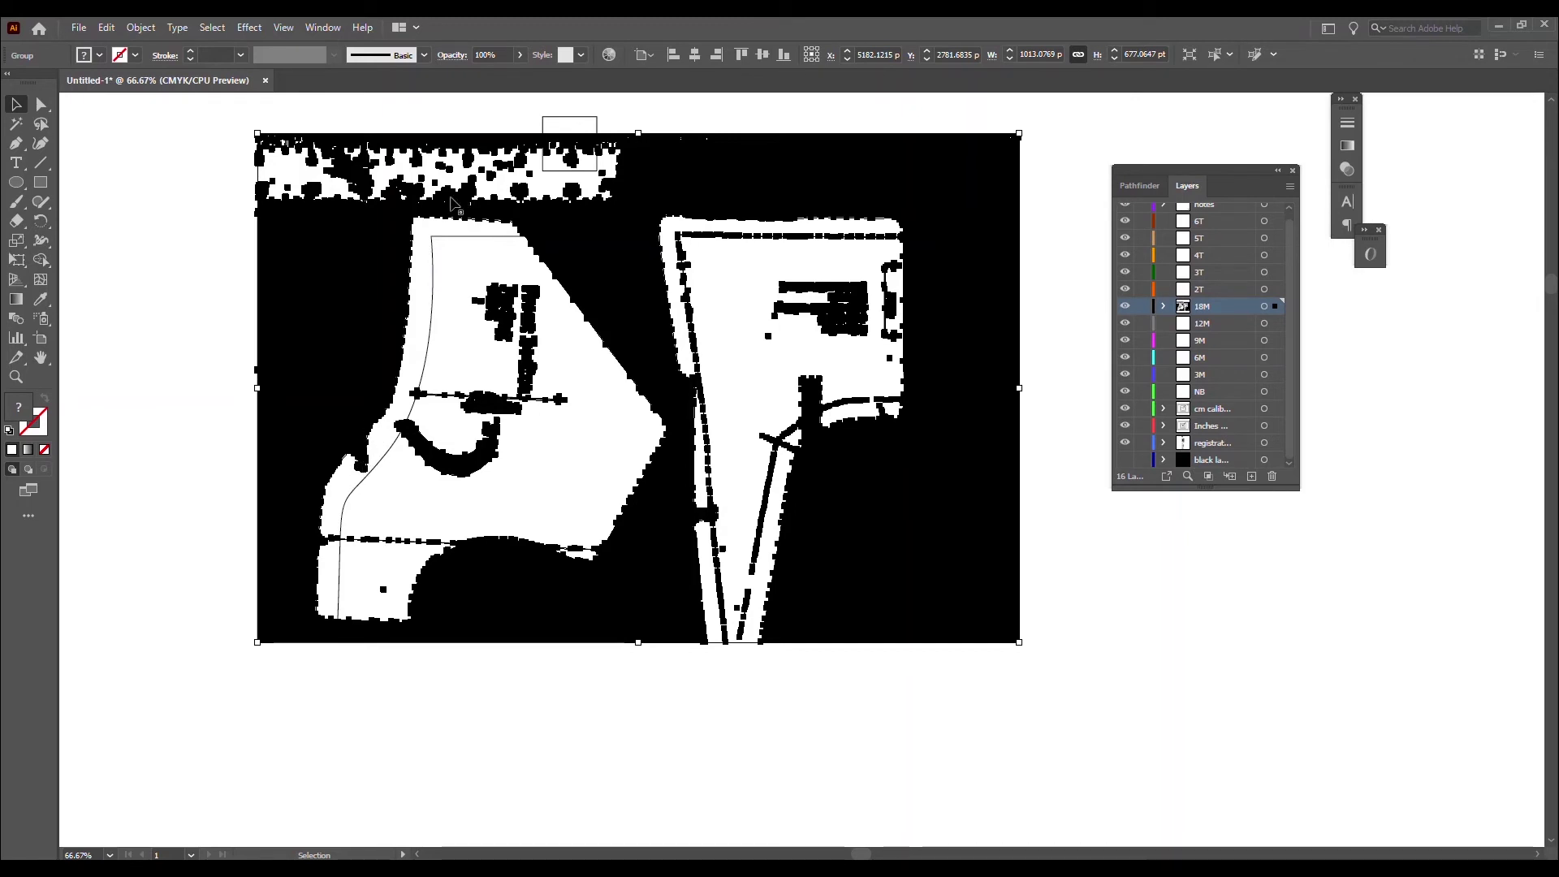
key(ctrl+z)
key(ctrl+z)
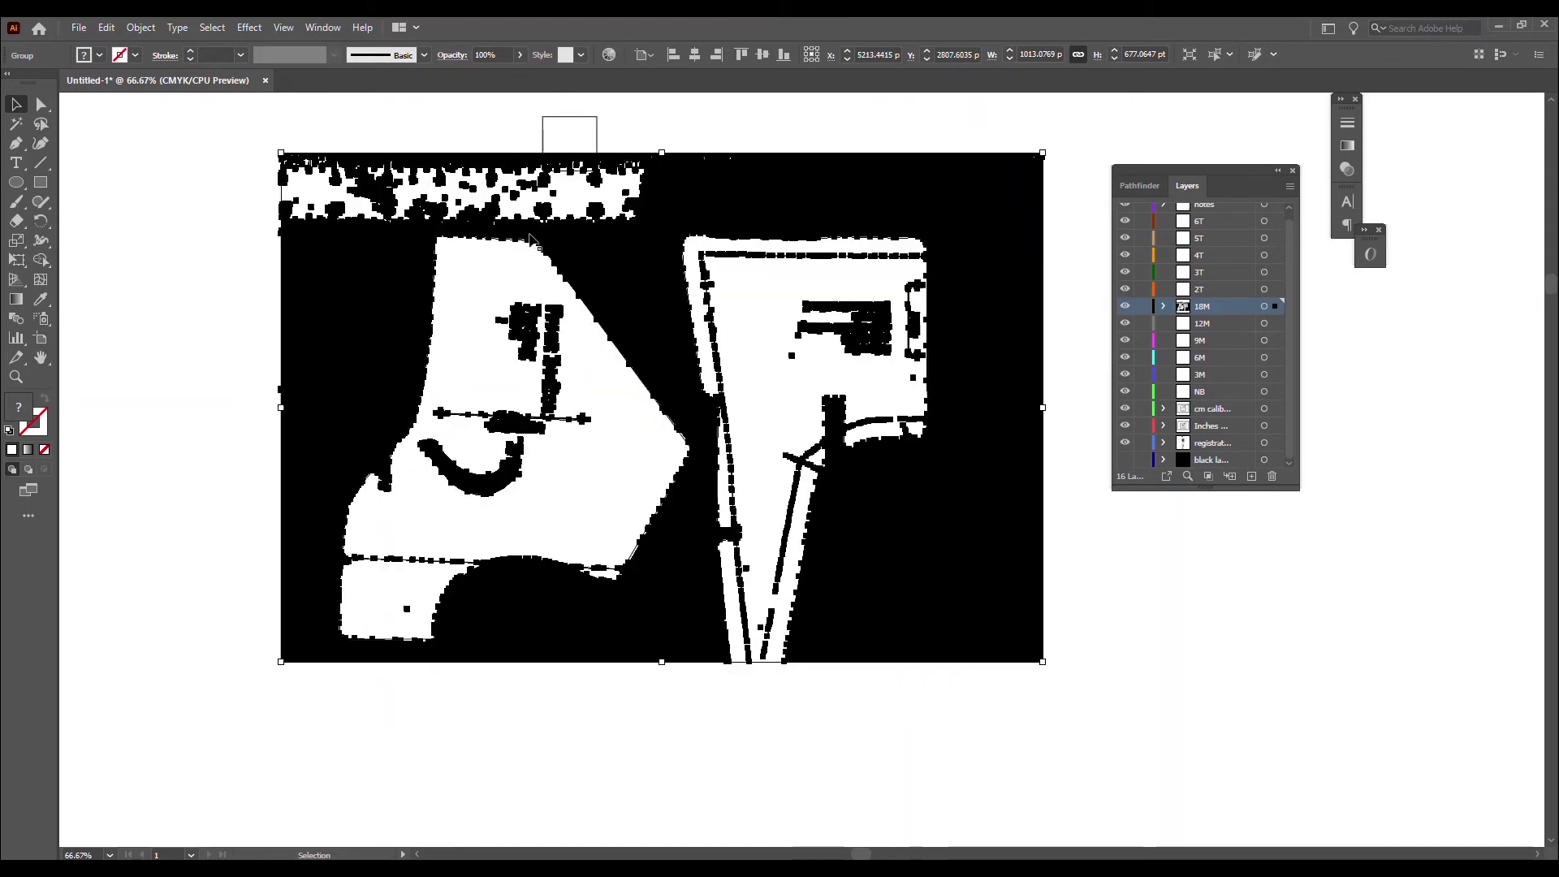
key(ctrl+z)
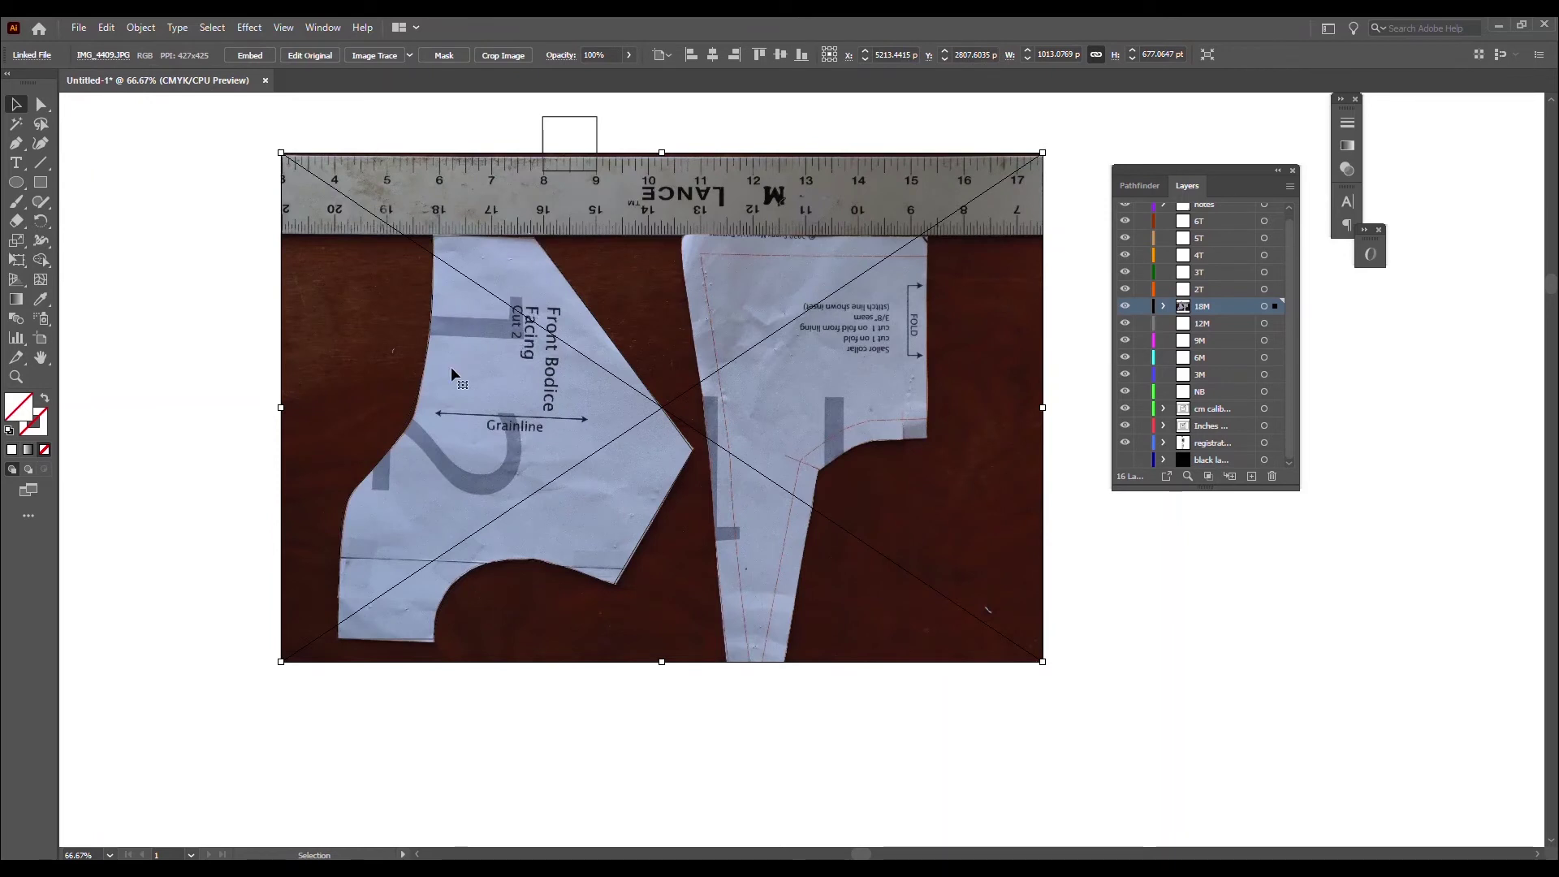
key(ctrl+shift+a)
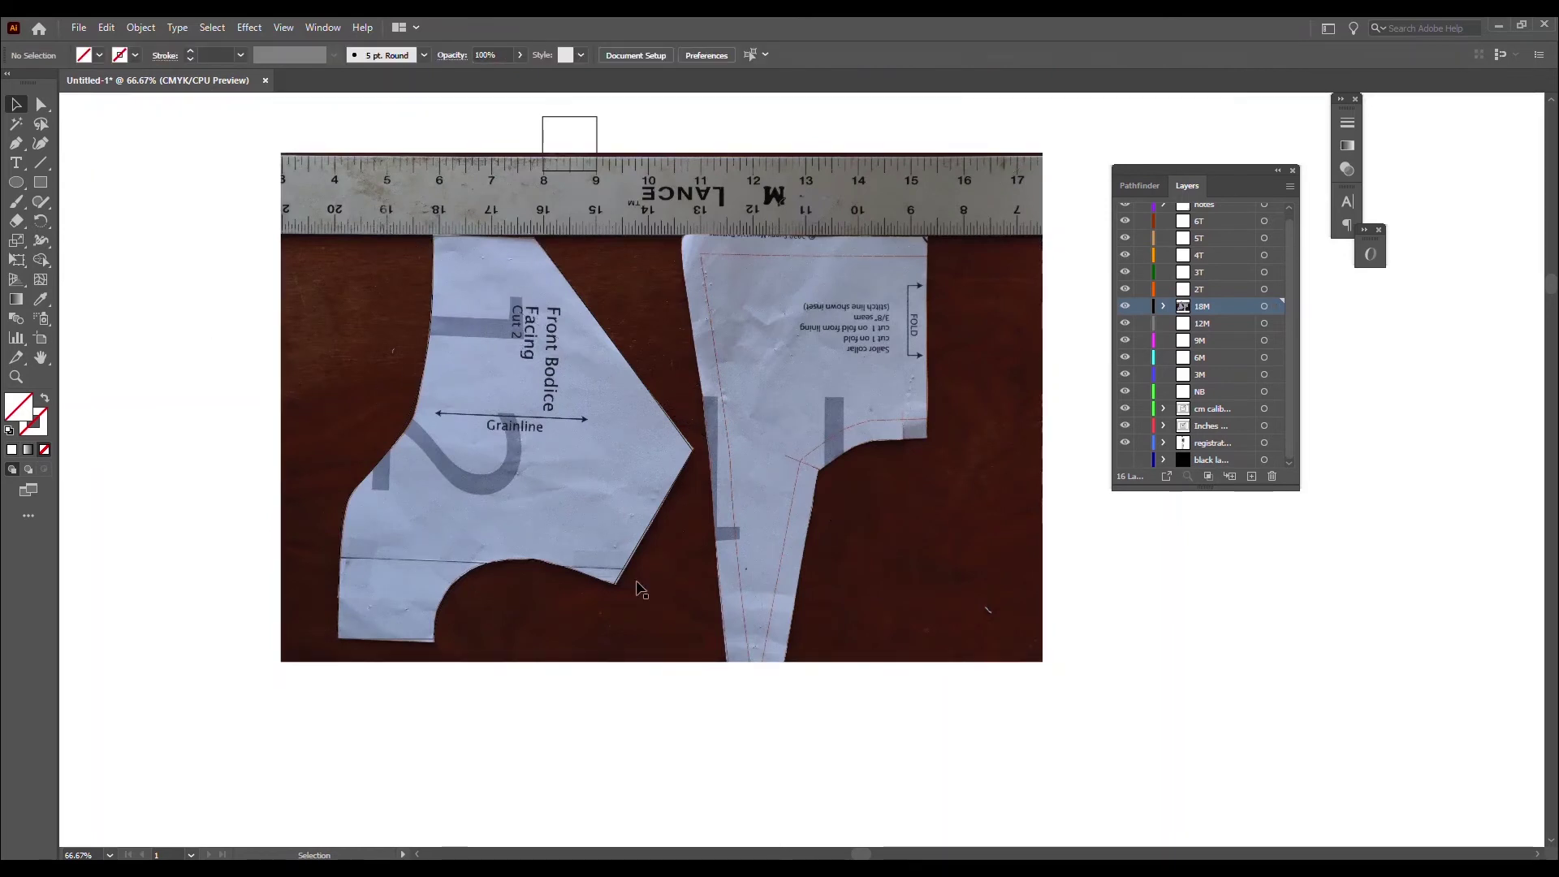
click(704, 337)
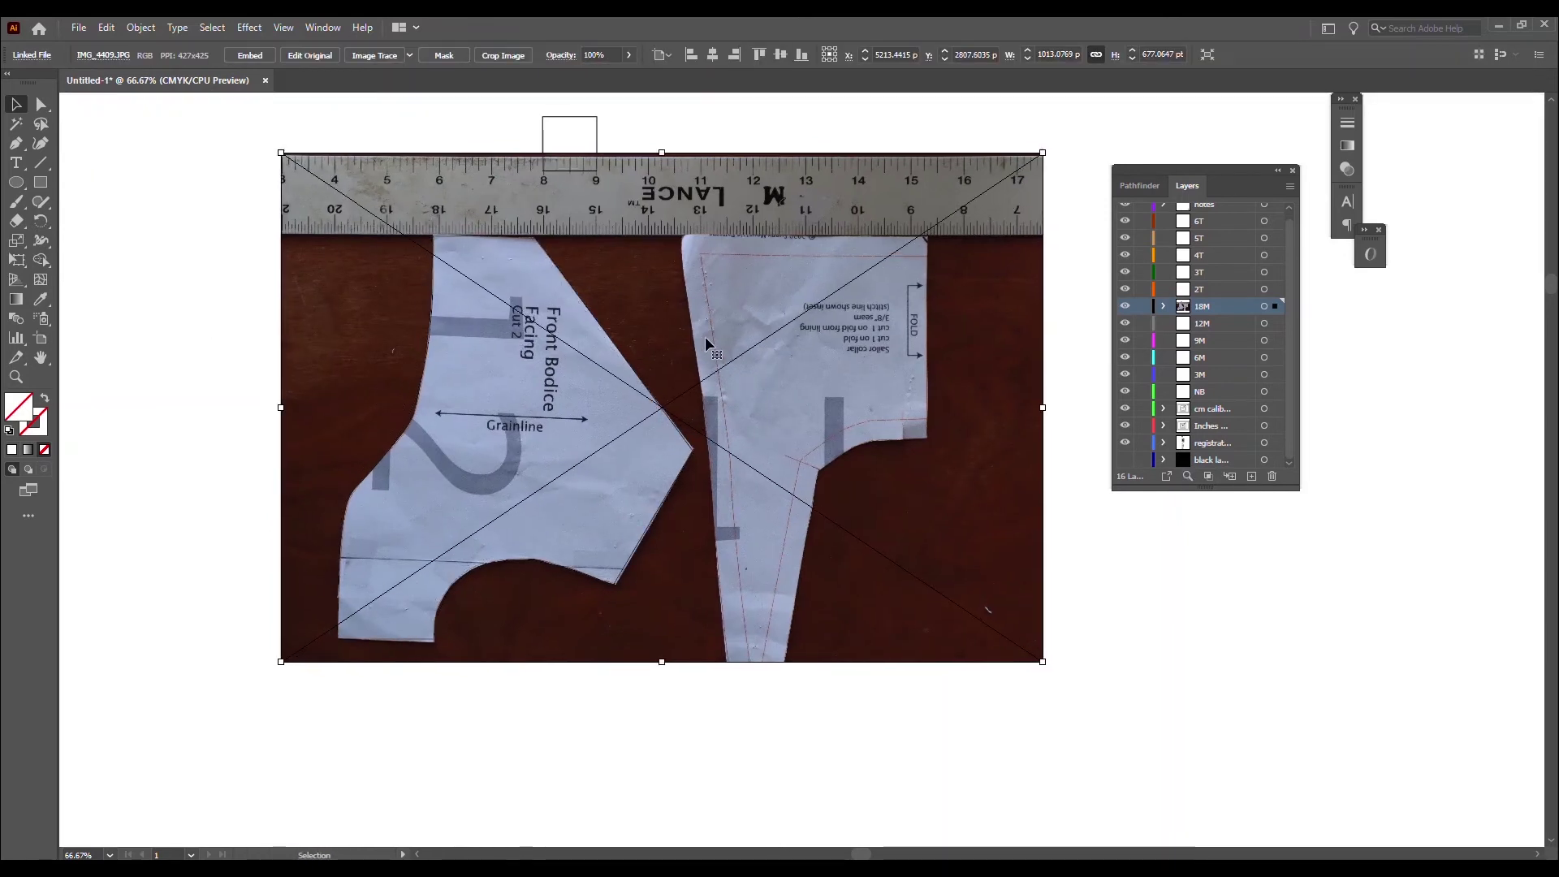
Step: Select the traced bodice outline, zoom to actual size, and undo an accidental shift
click(620, 576)
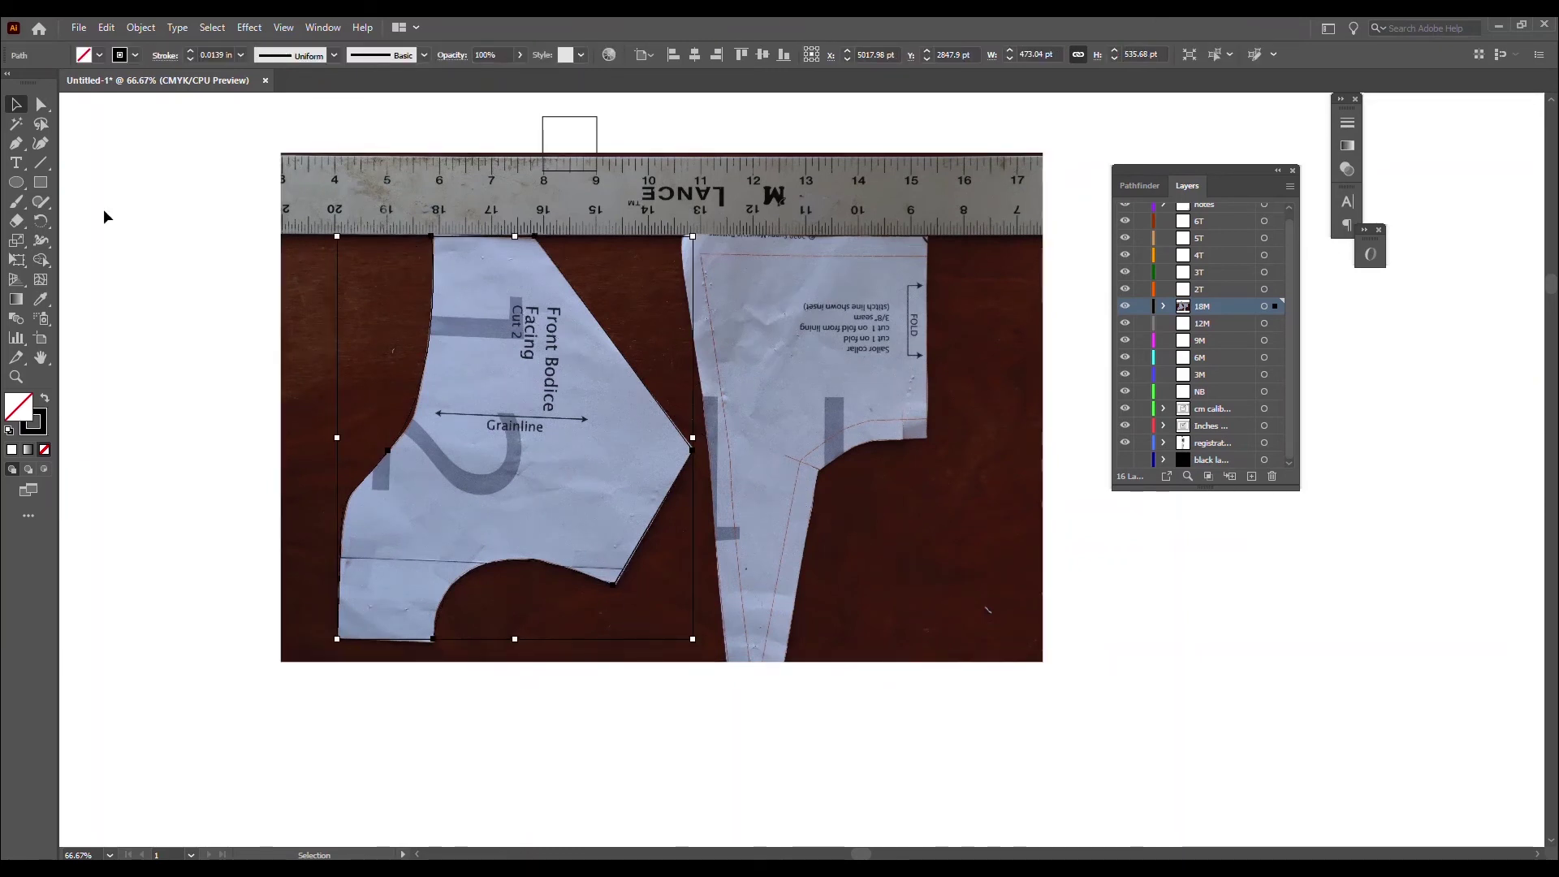
key(ctrl+1)
scroll(635, 611, up, 2)
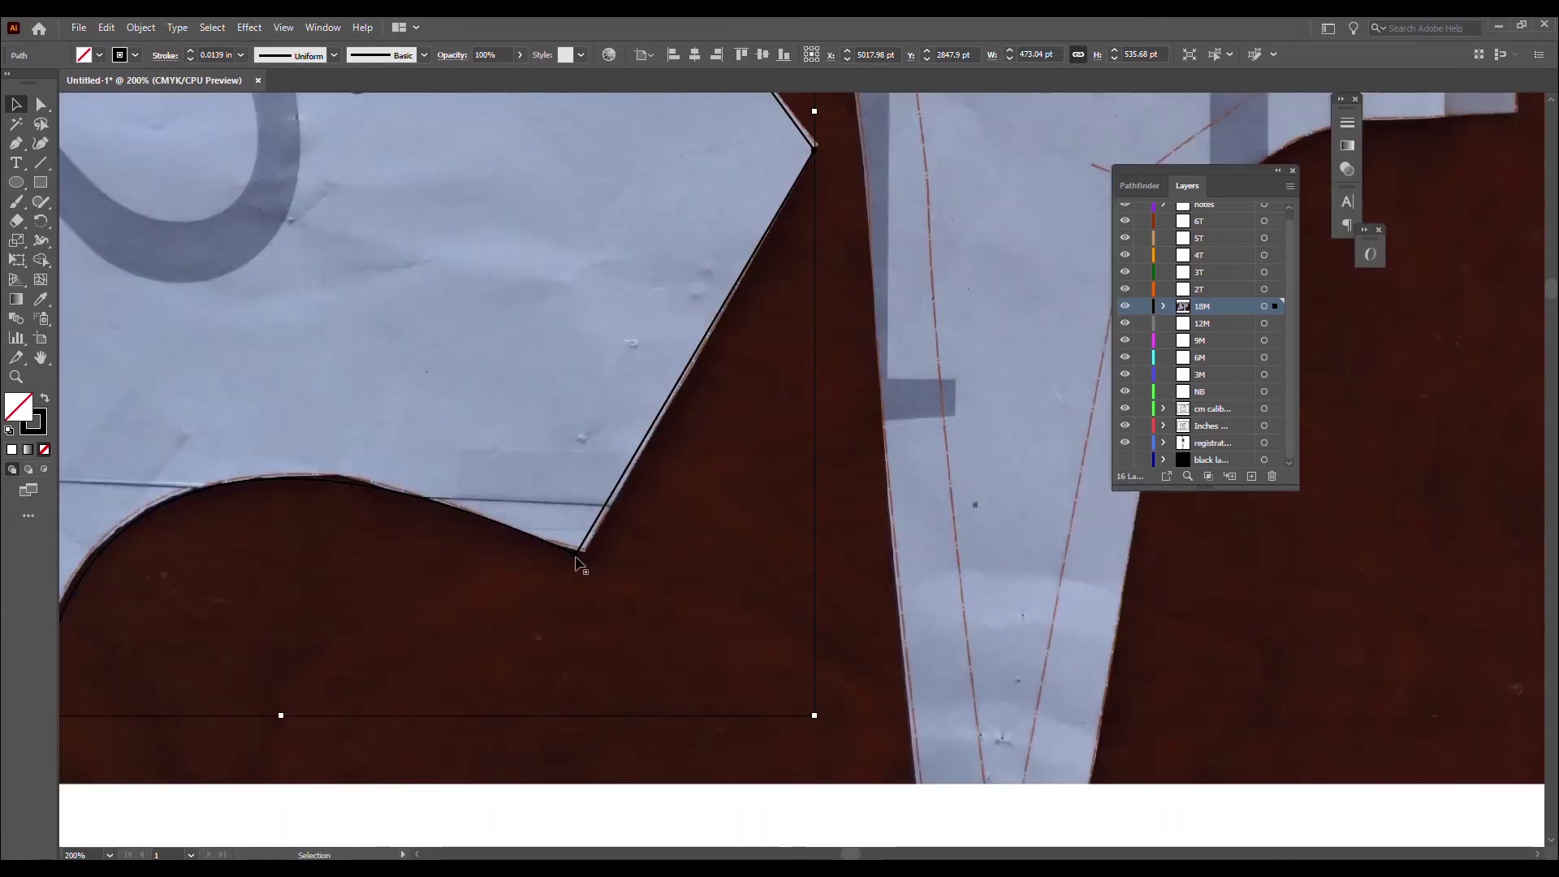
drag(577, 562, 612, 576)
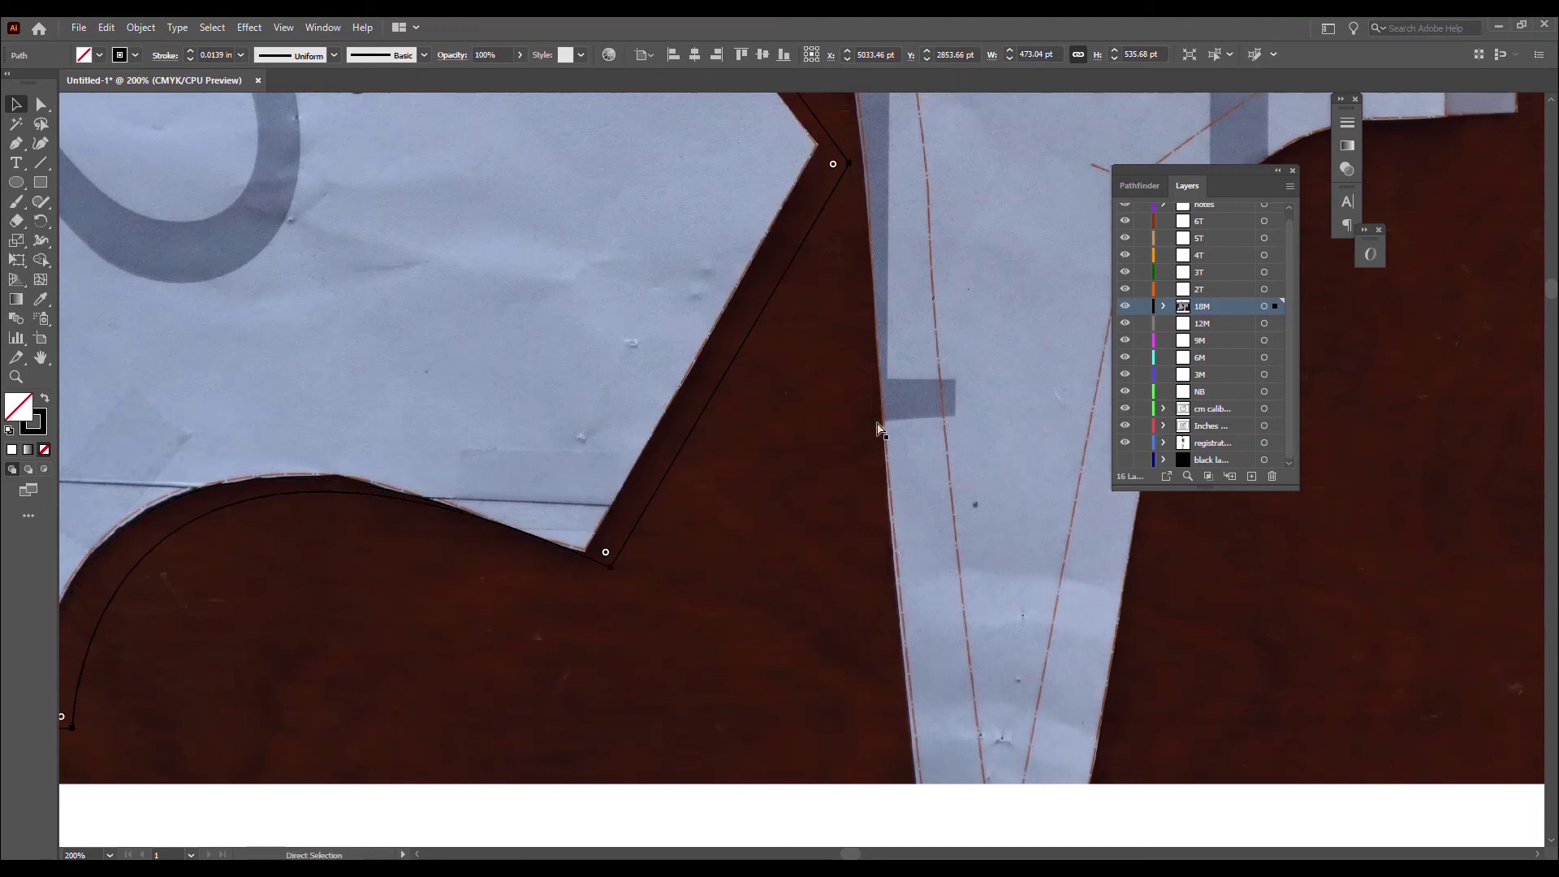
key(ctrl+z)
Step: With Direct Selection, pick the lower corner point and move the top corner onto the bodice corner
key(a)
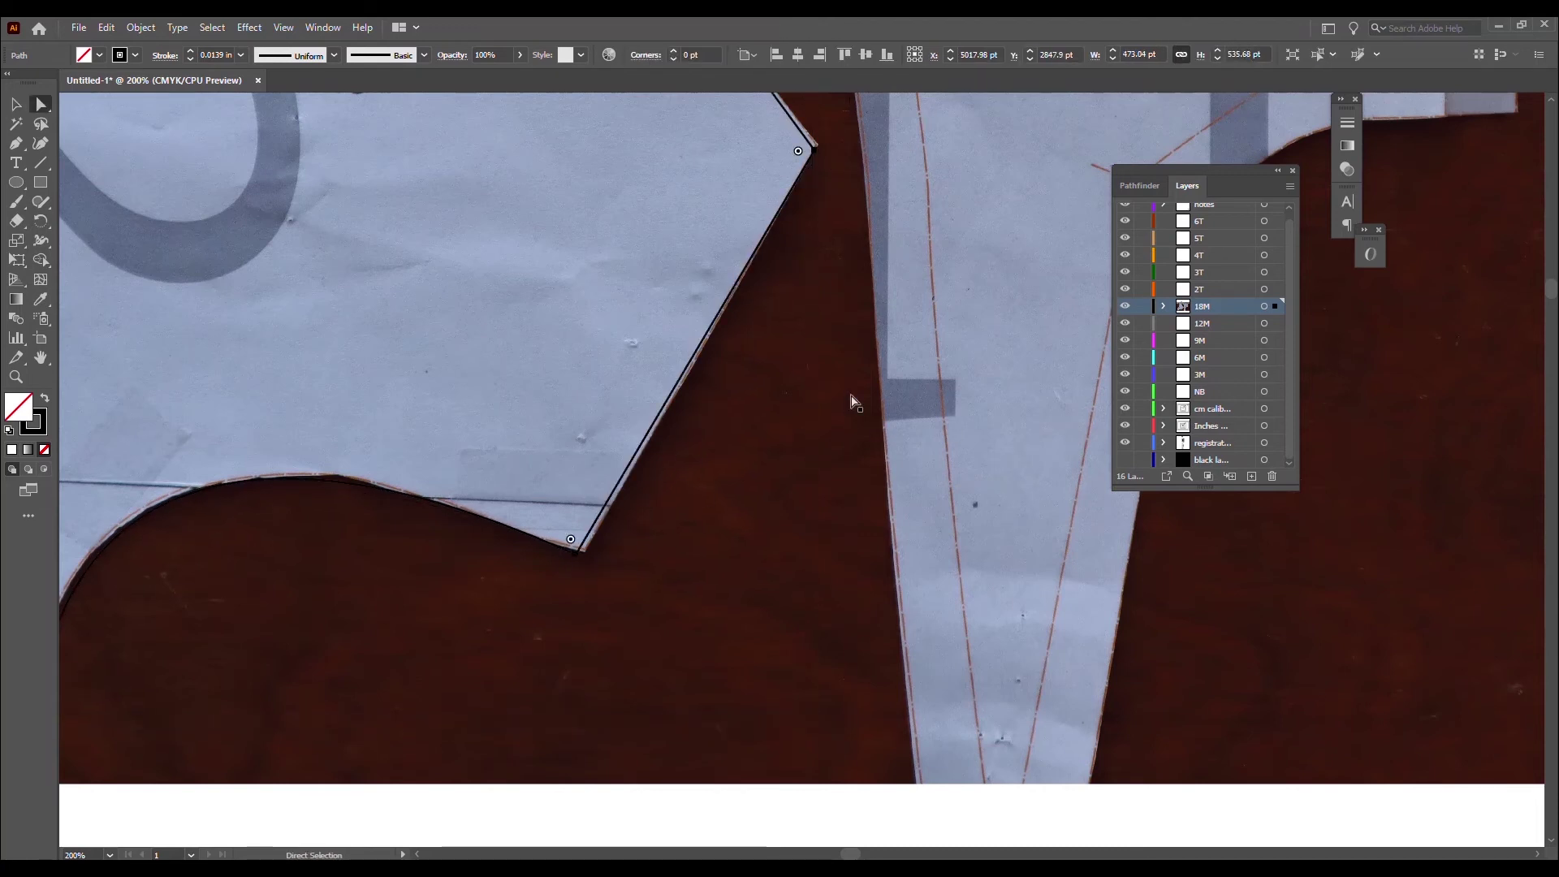
click(582, 563)
click(581, 560)
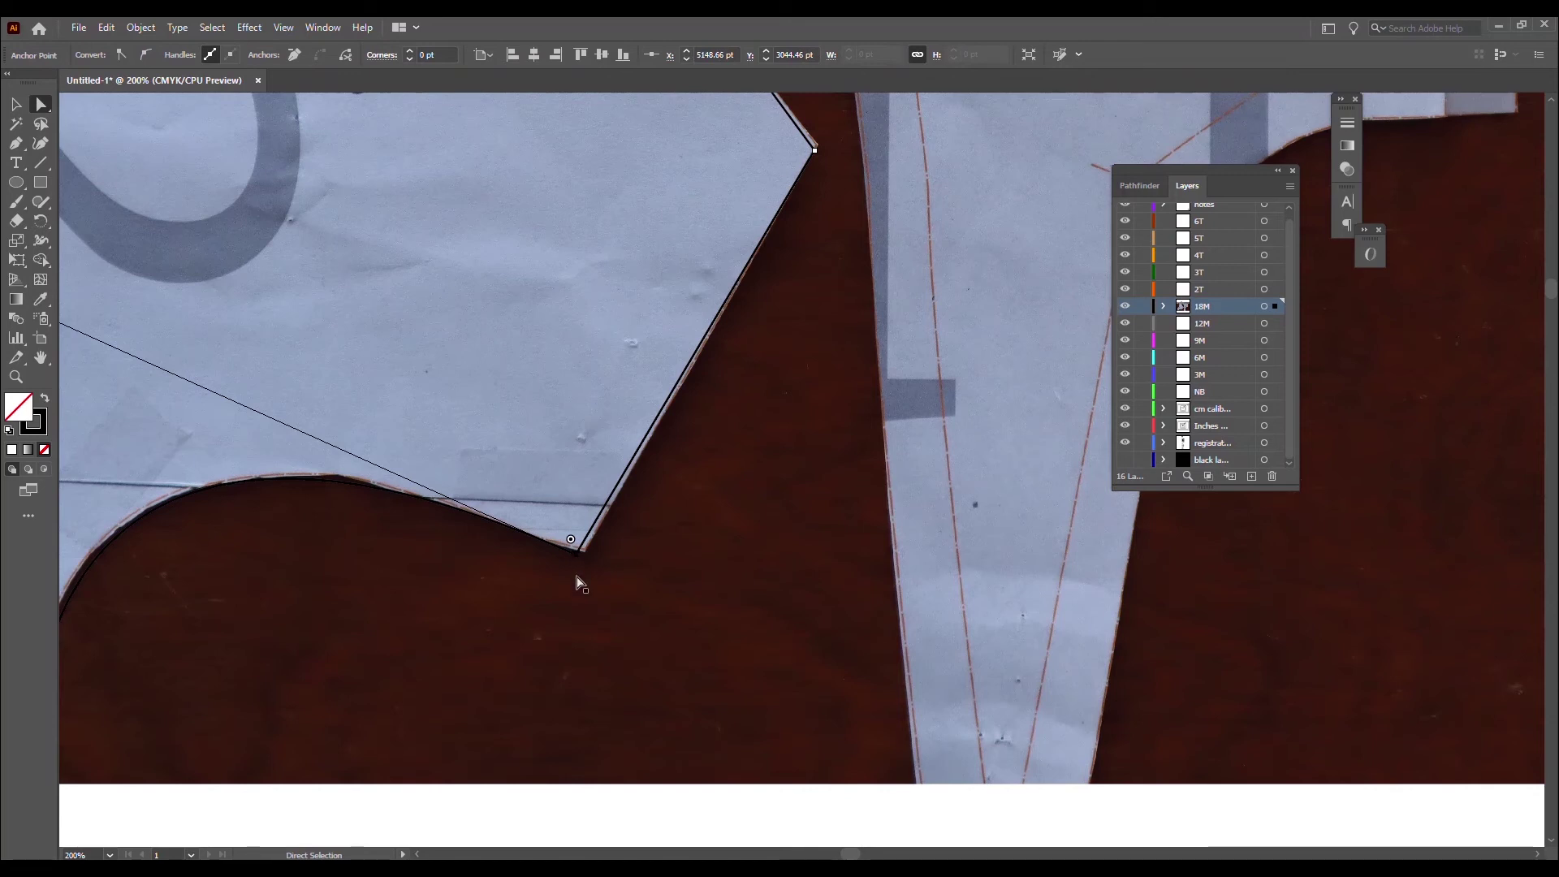
click(582, 563)
click(579, 559)
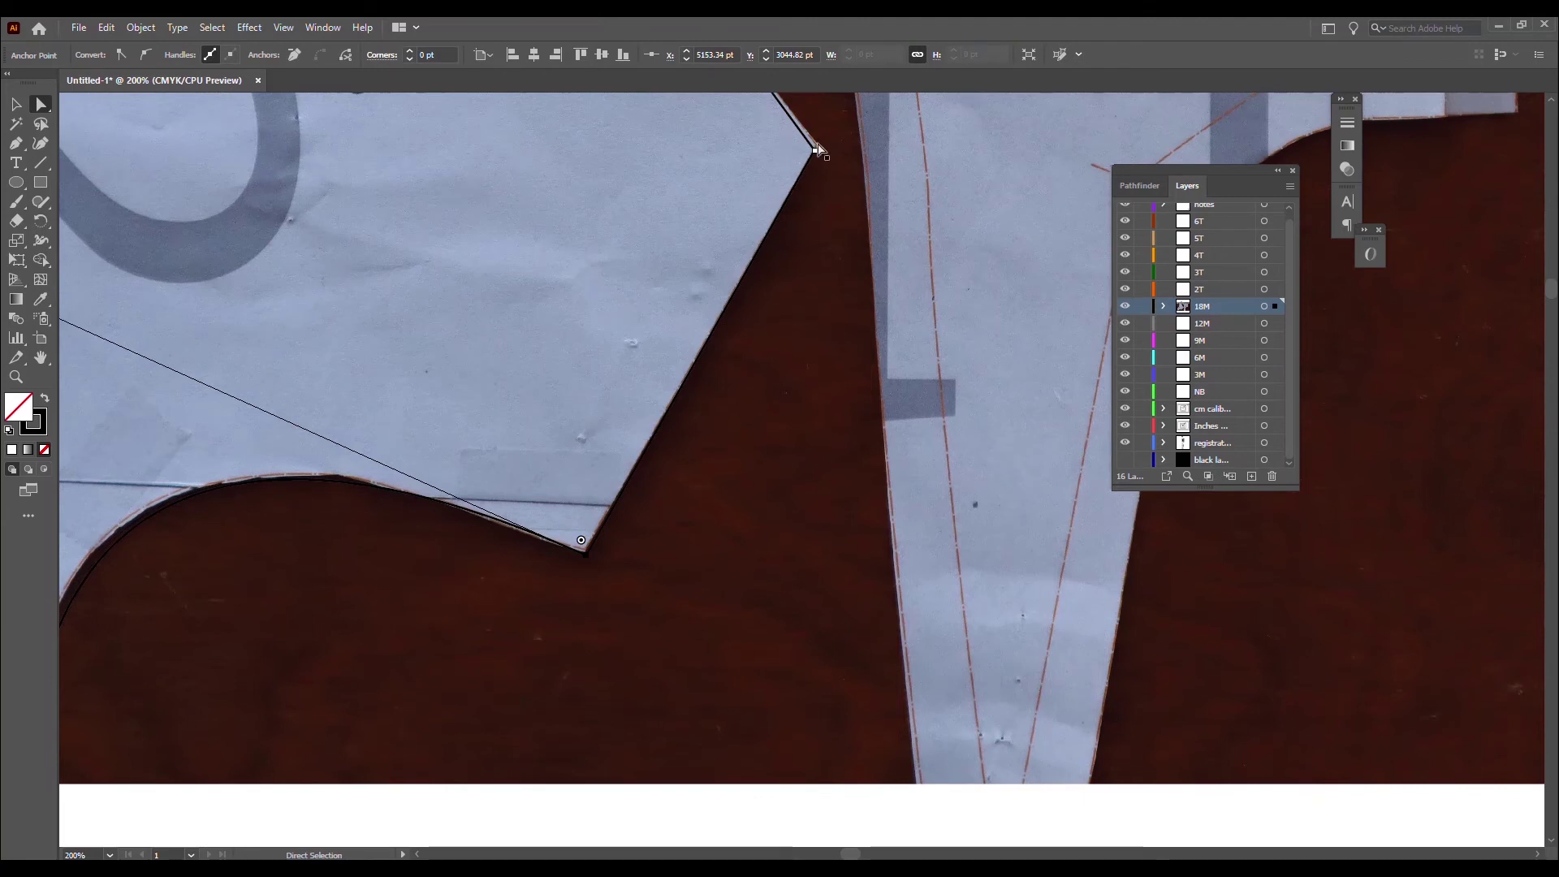
drag(815, 158, 819, 150)
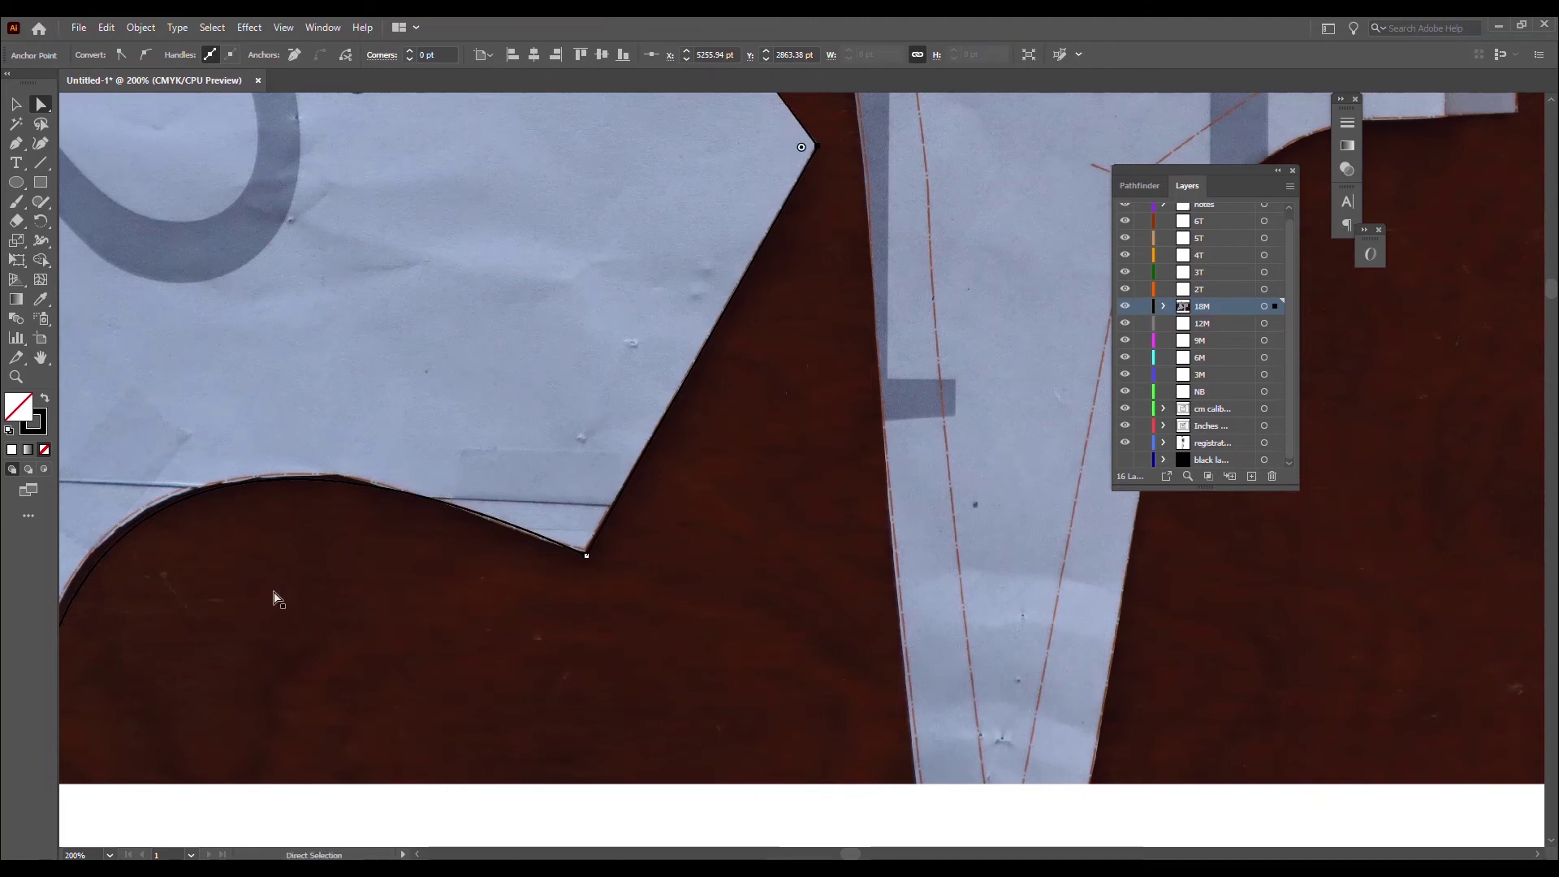
Step: Nudge the curve's bottom anchor and pull its handle to fit the cut-out edge
scroll(294, 568, down, 1)
scroll(300, 568, down, 1)
scroll(307, 567, left, 3)
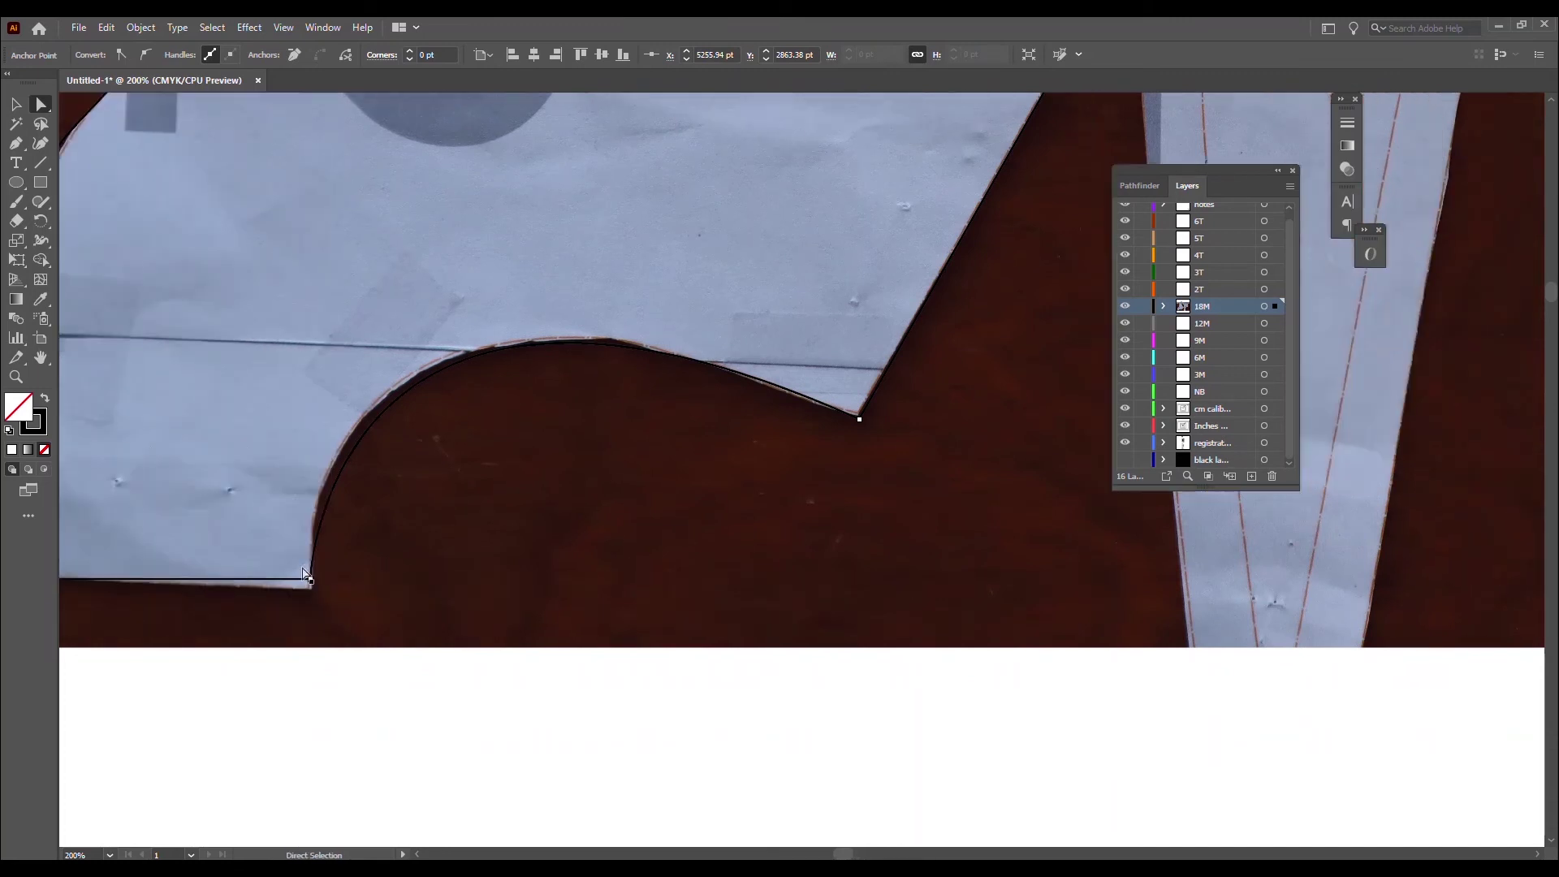
drag(310, 581, 311, 586)
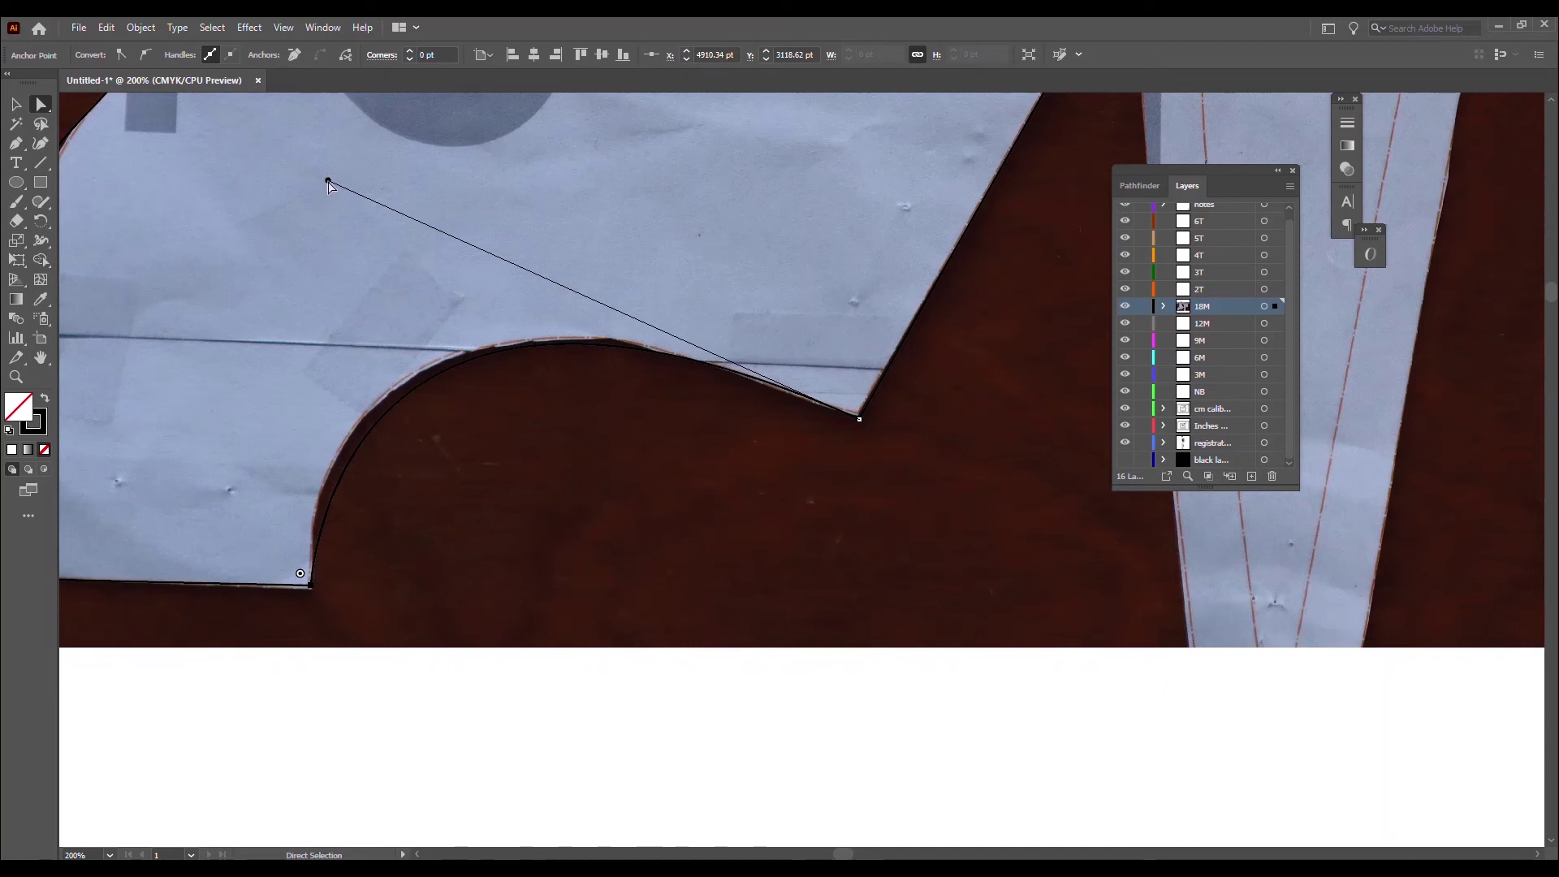
drag(328, 182, 282, 177)
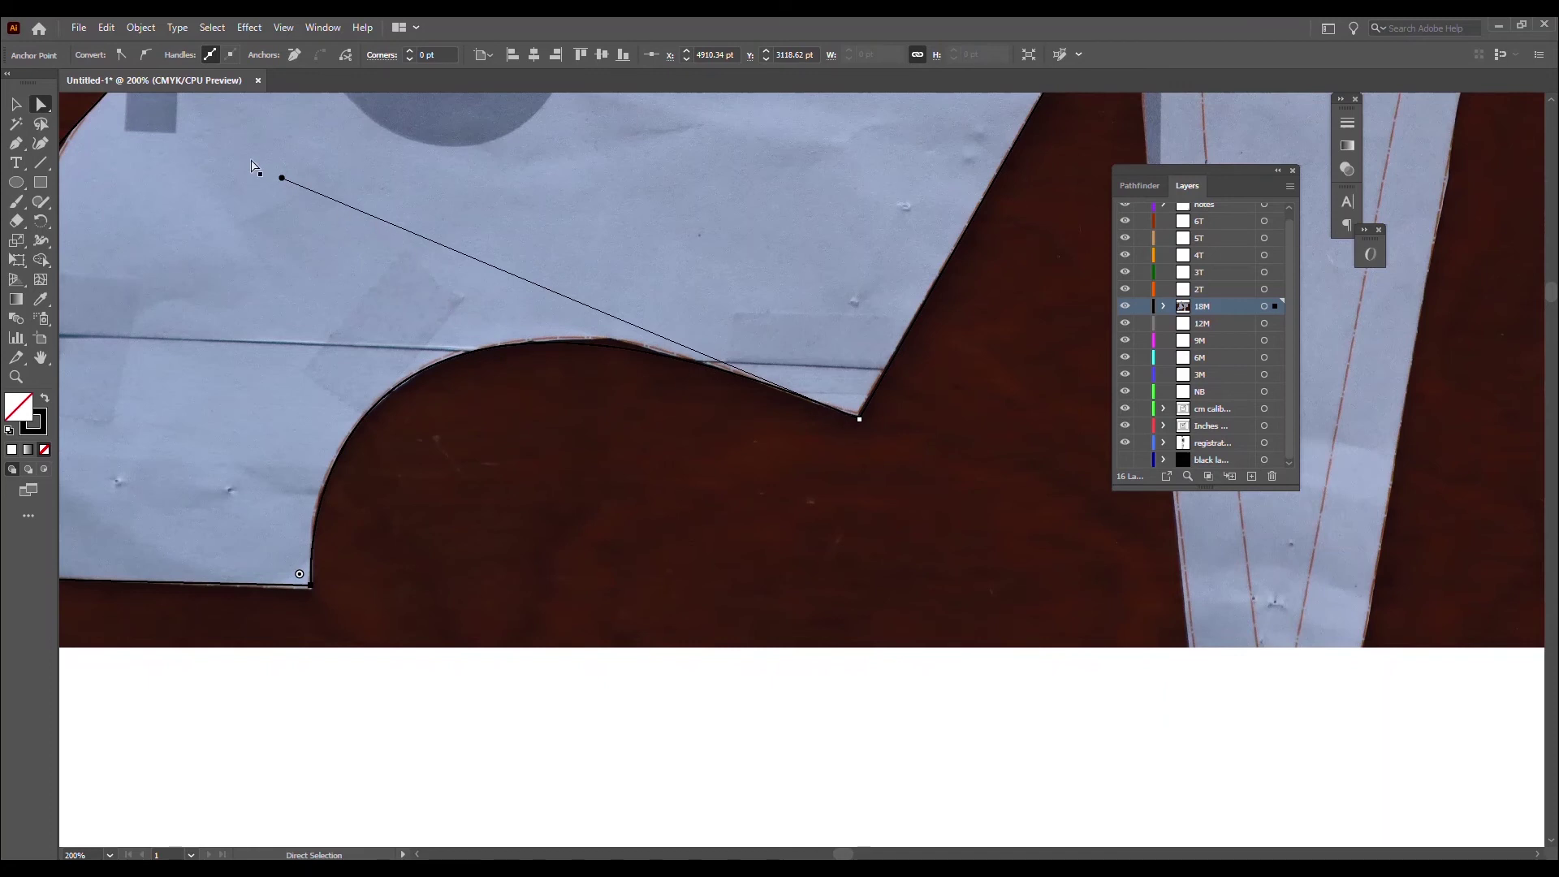
Step: Draw a 36×36 pt square marker near the bodice's lower corner
click(281, 179)
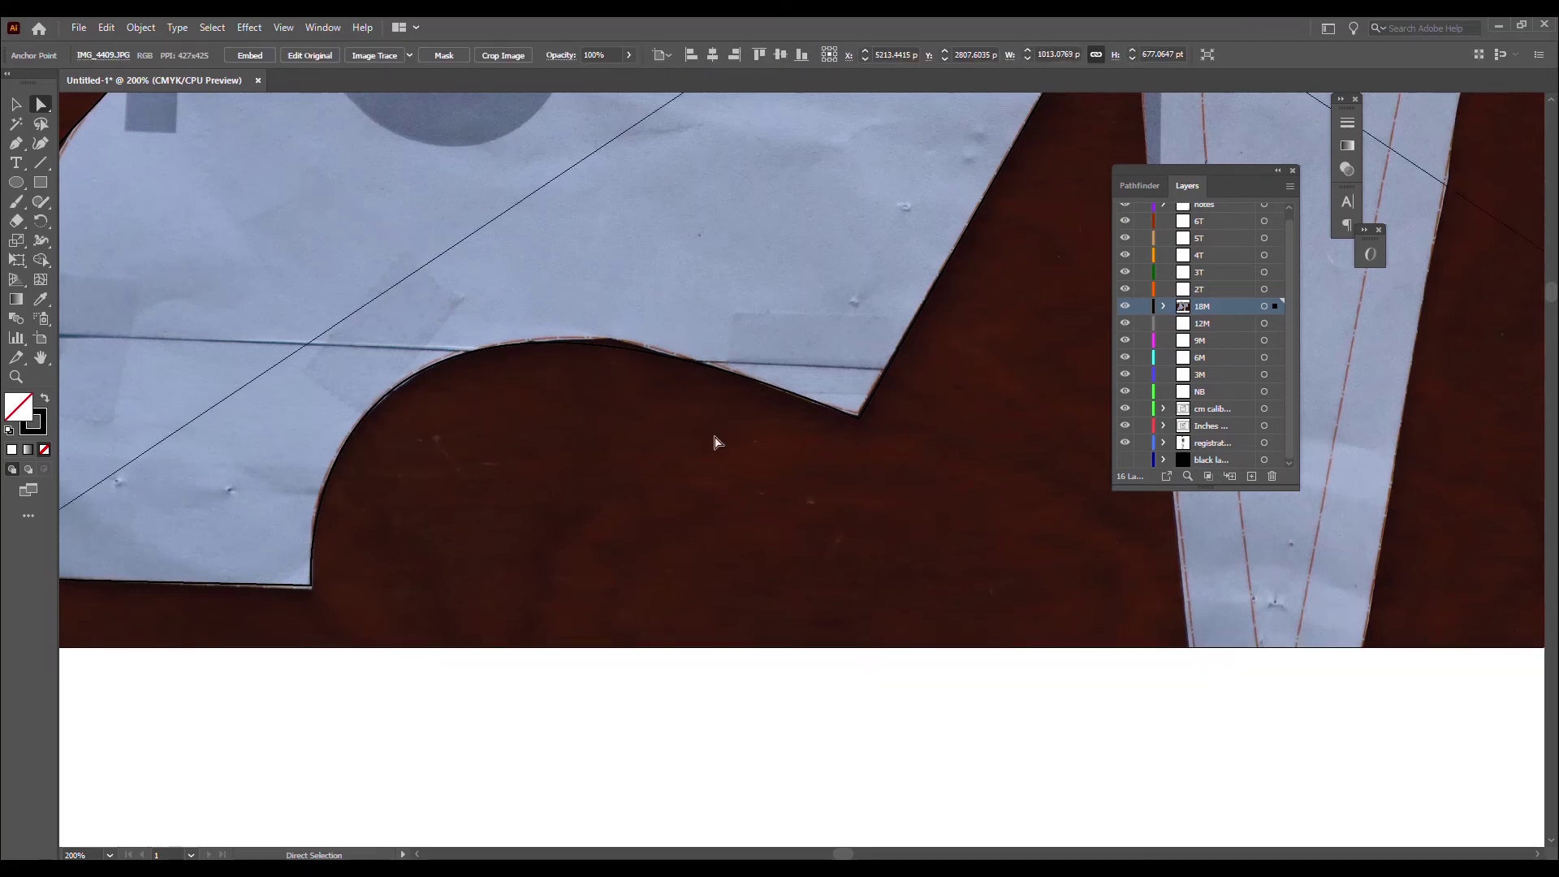
click(863, 418)
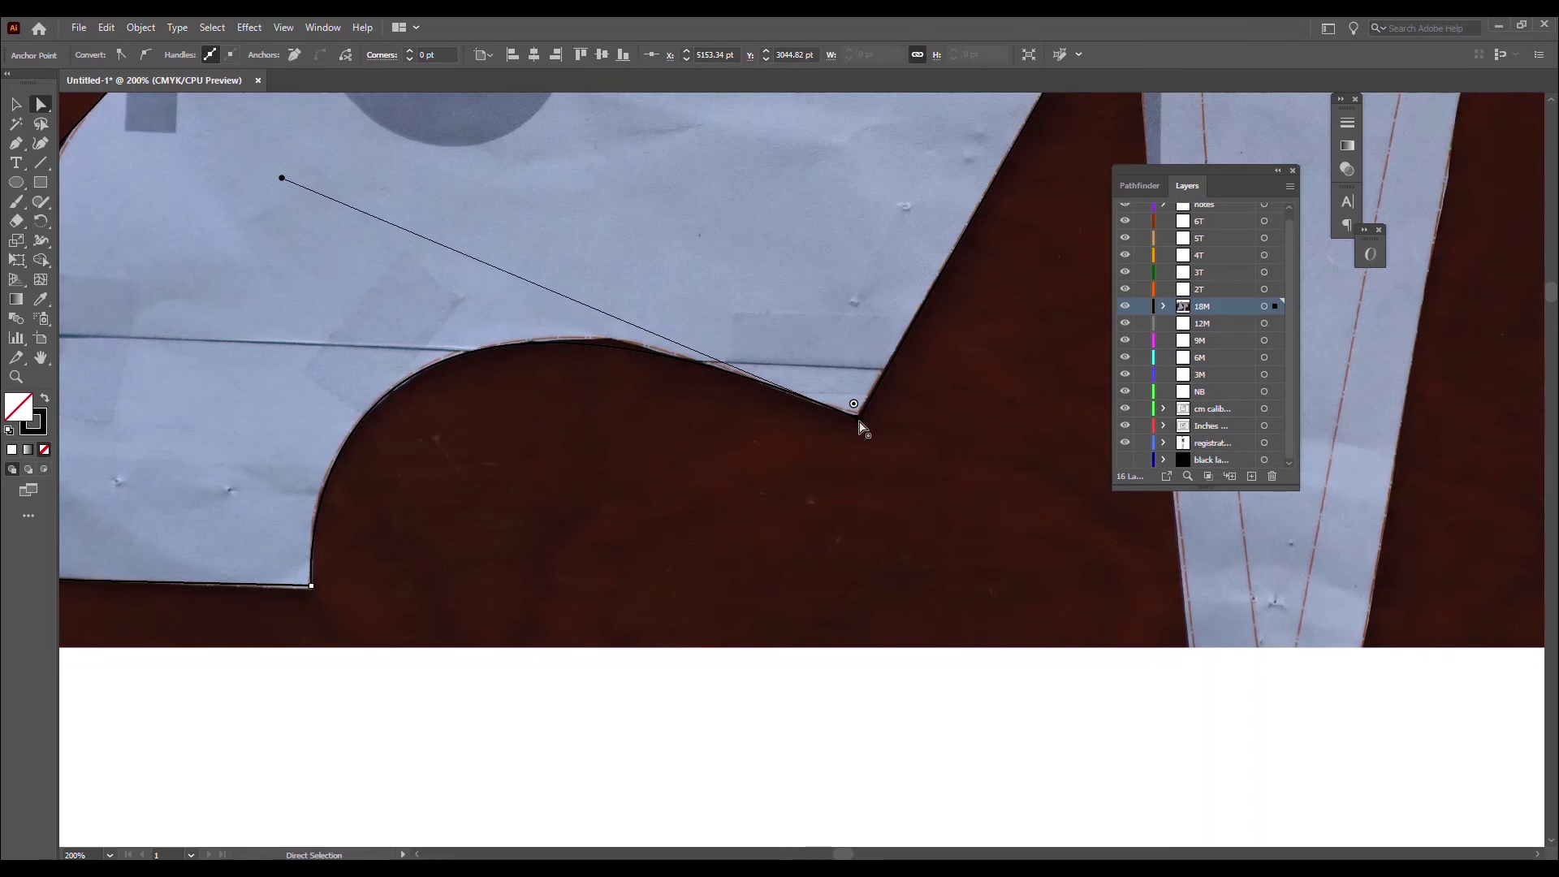
click(40, 181)
drag(807, 448, 889, 488)
text(0.5)
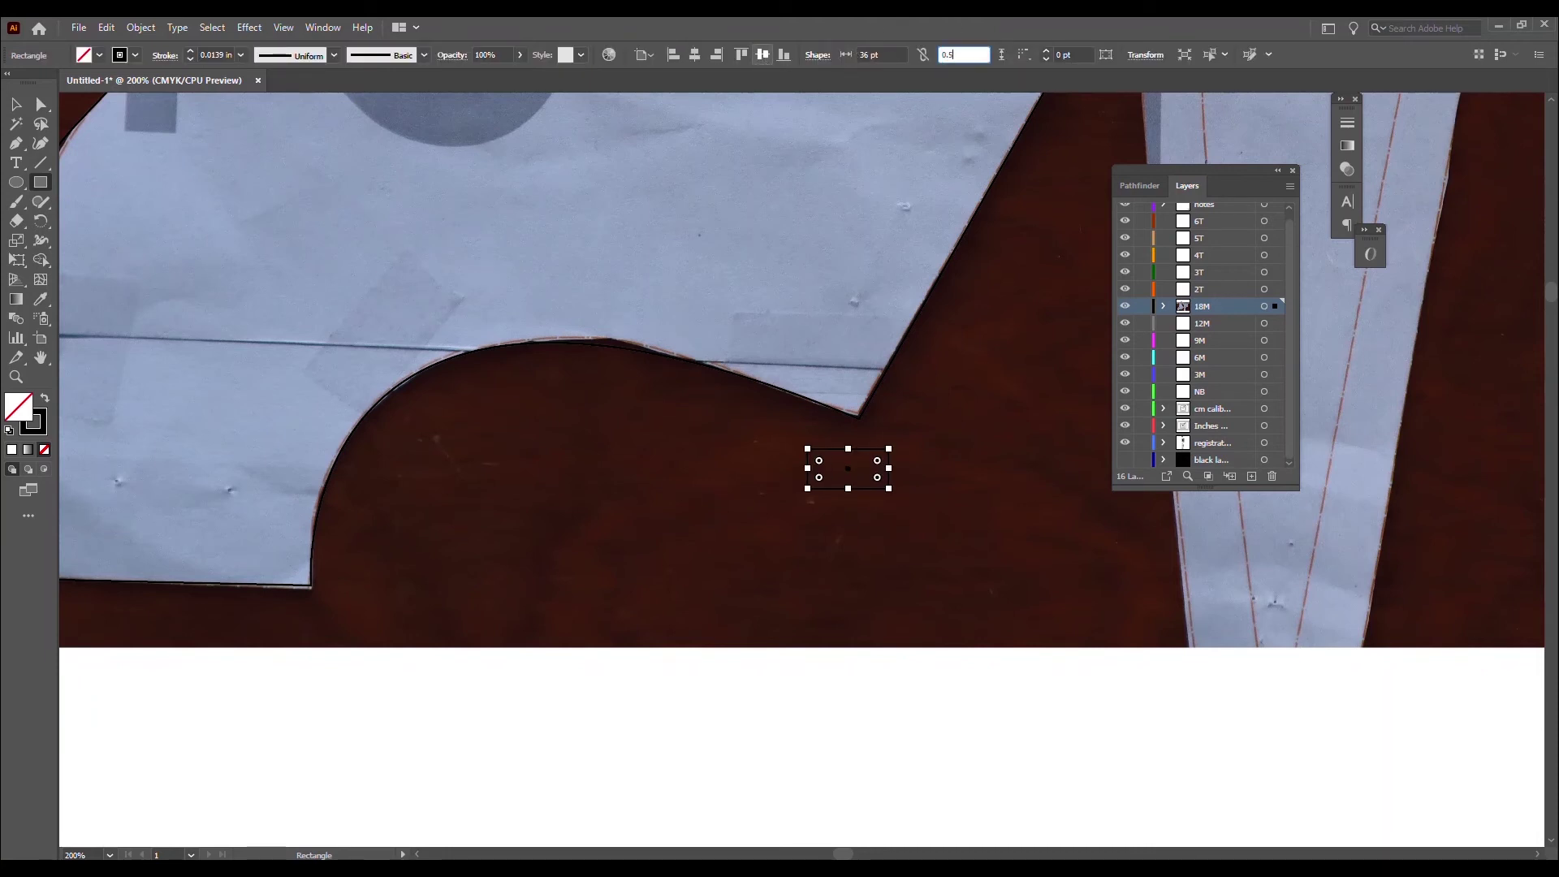
key(Return)
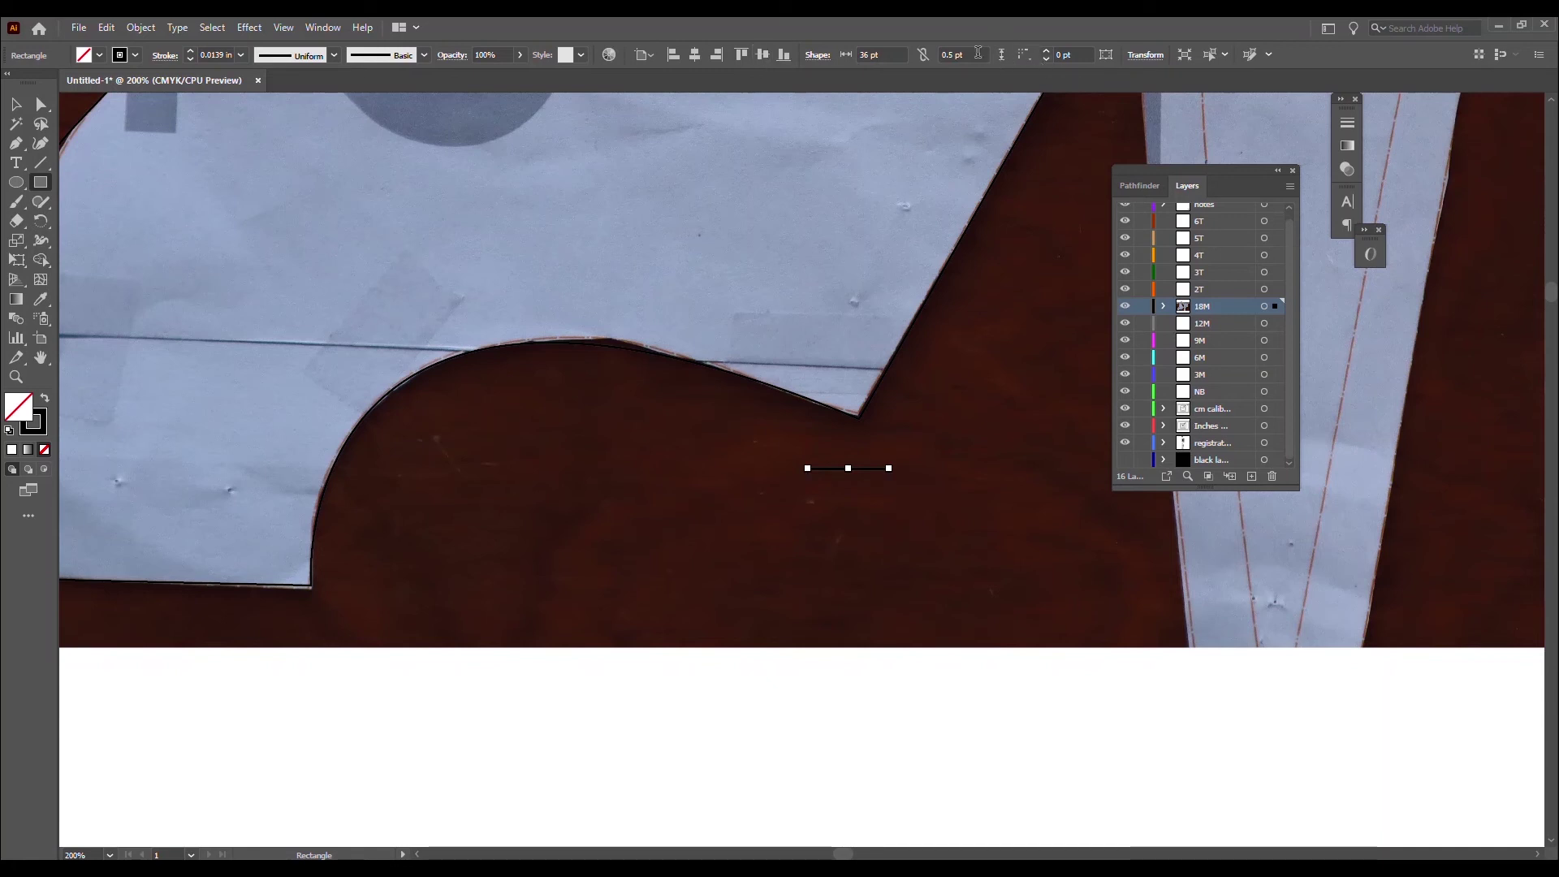
click(979, 54)
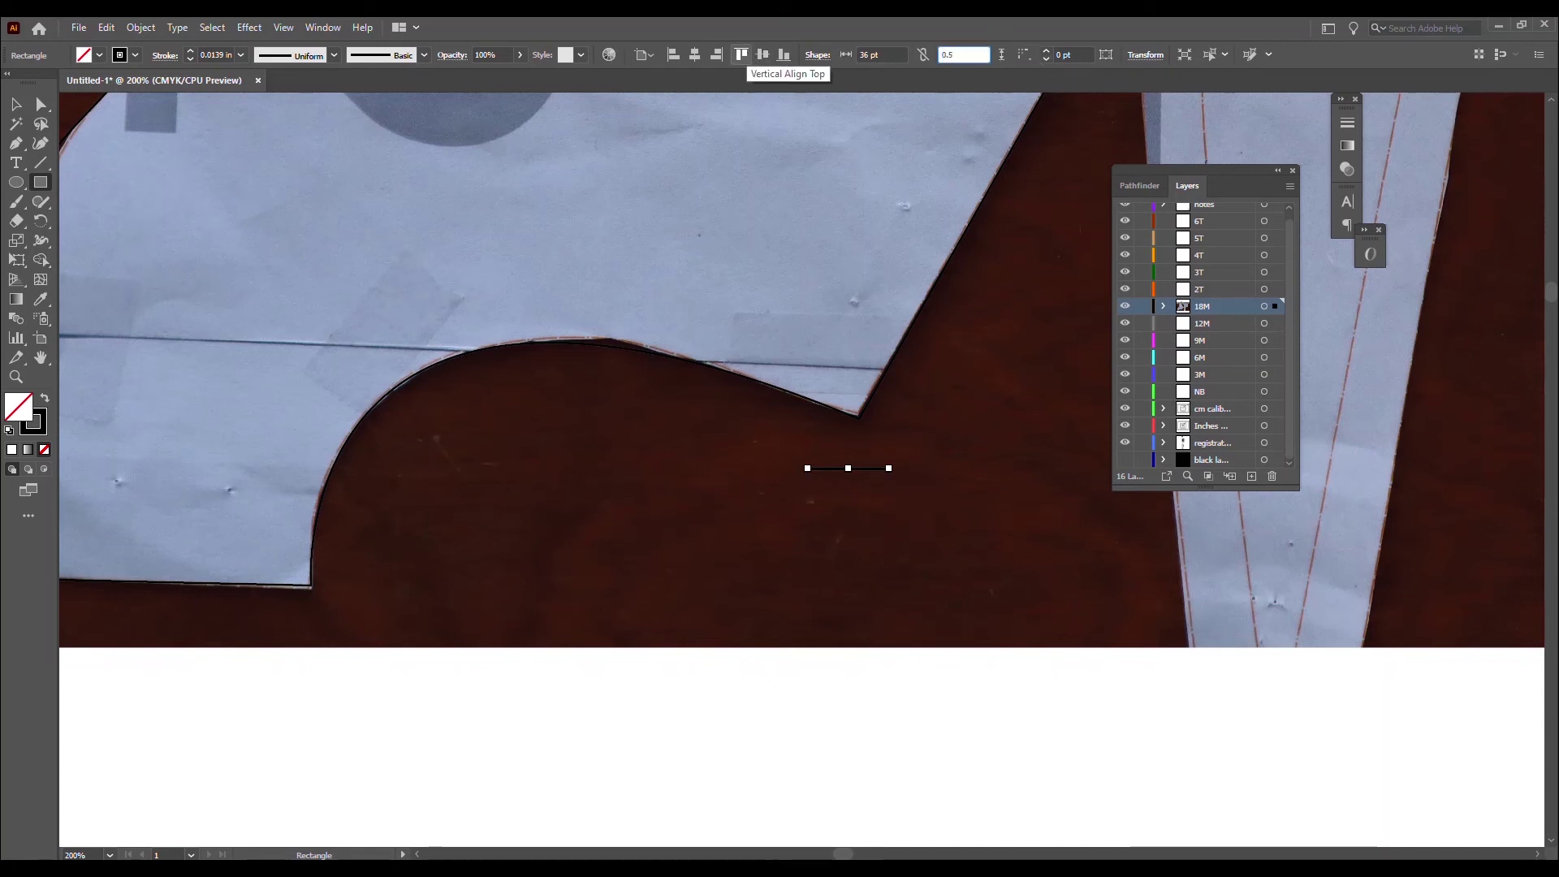
key(ctrl+z)
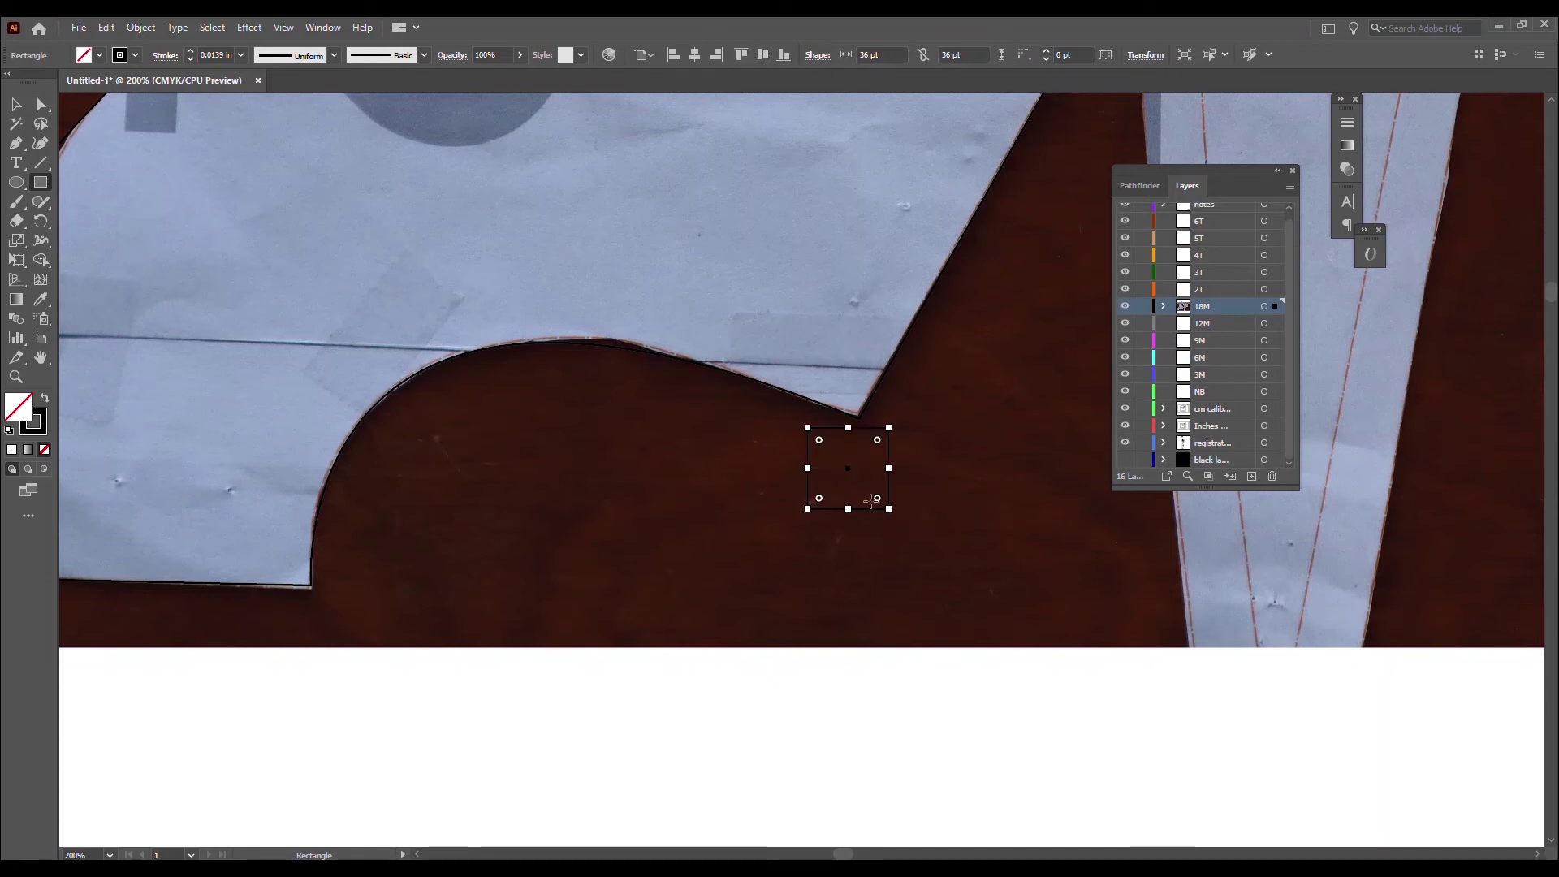
Step: Snap the square's corner onto the bodice corner anchor and rotate it to match the bodice edge
key(v)
drag(808, 427, 858, 416)
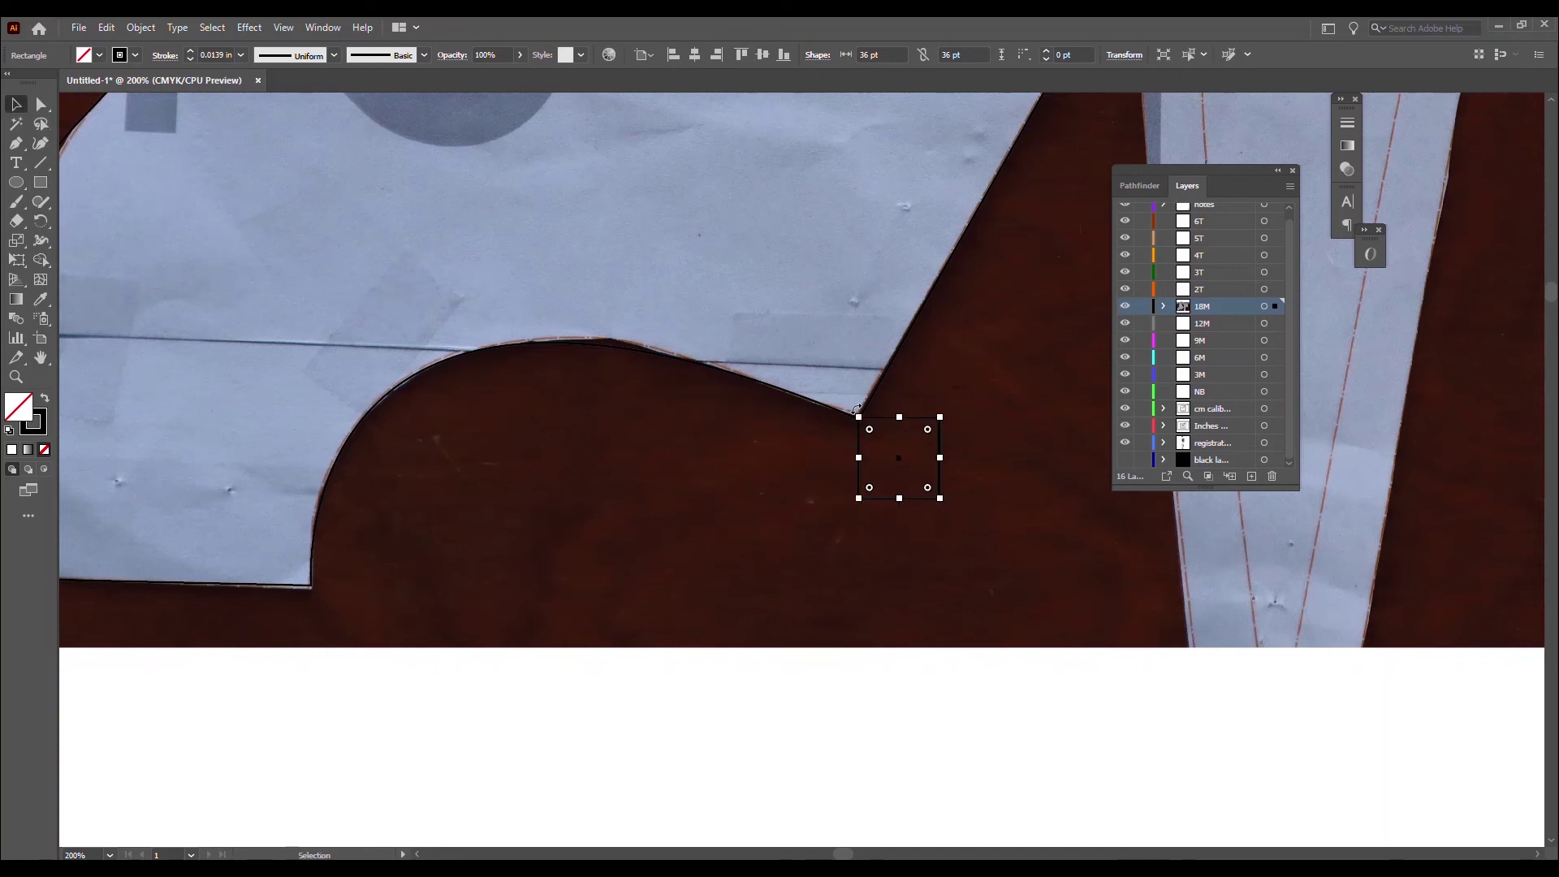
key(r)
click(859, 419)
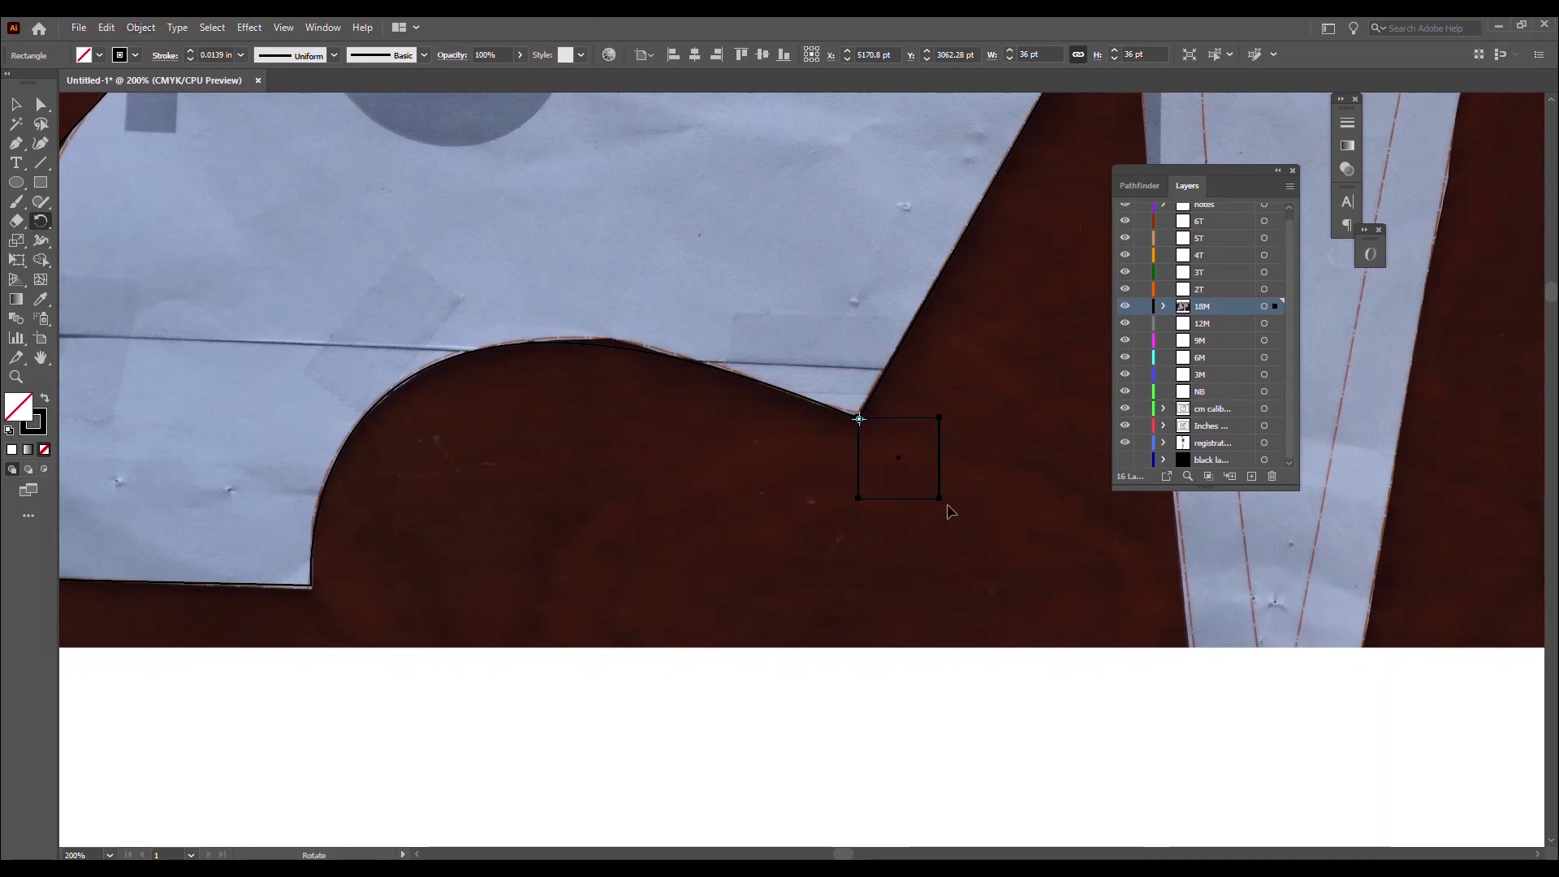
drag(939, 505, 904, 547)
key(v)
click(979, 619)
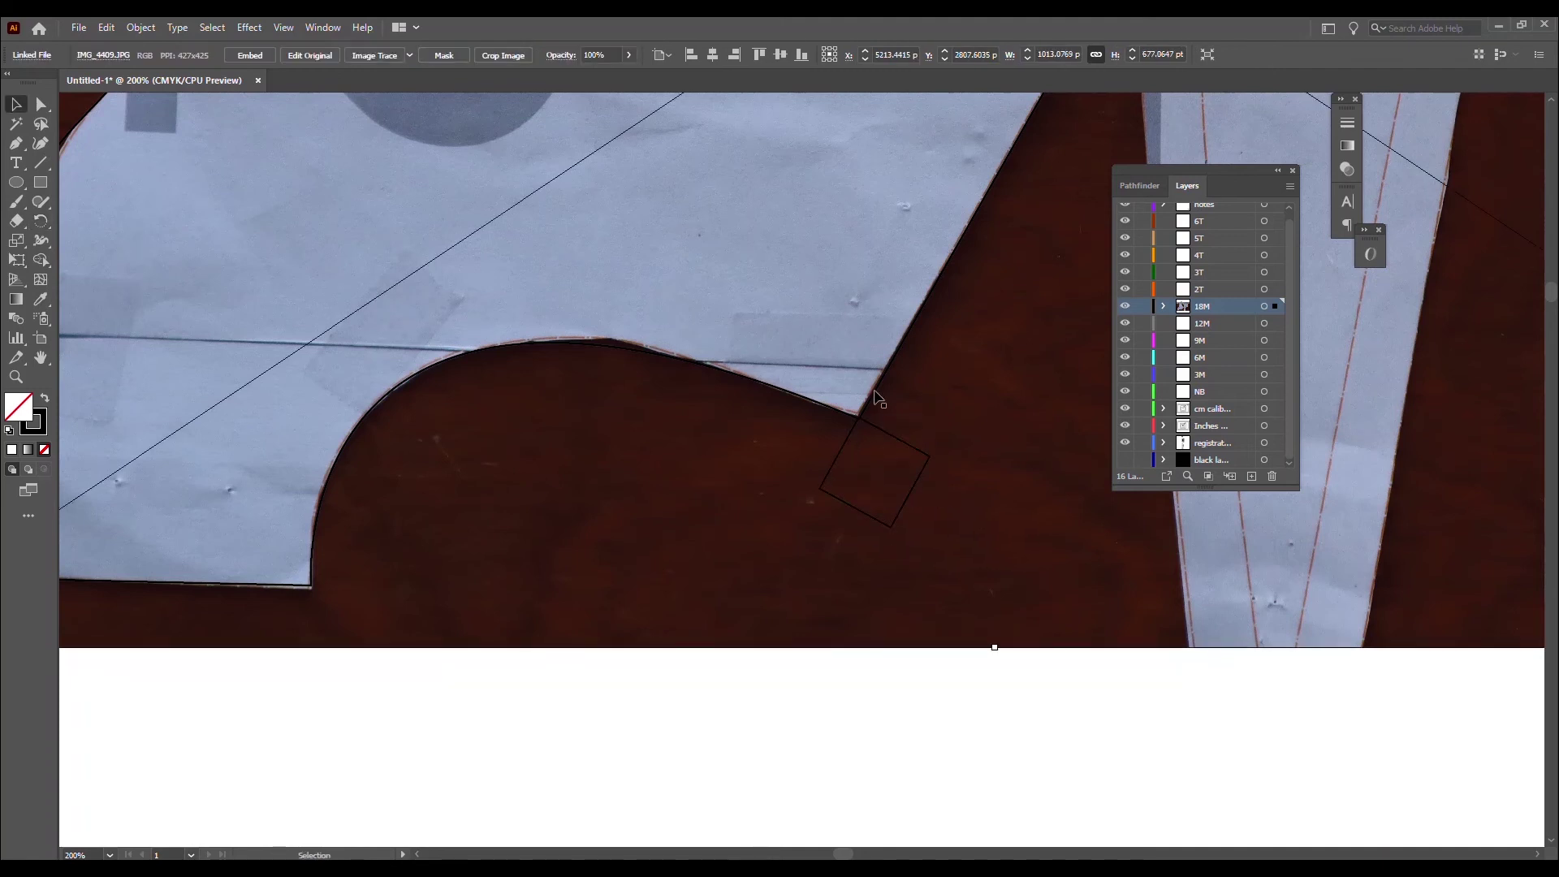
Step: Move the curve's end anchor onto the square's corner
key(a)
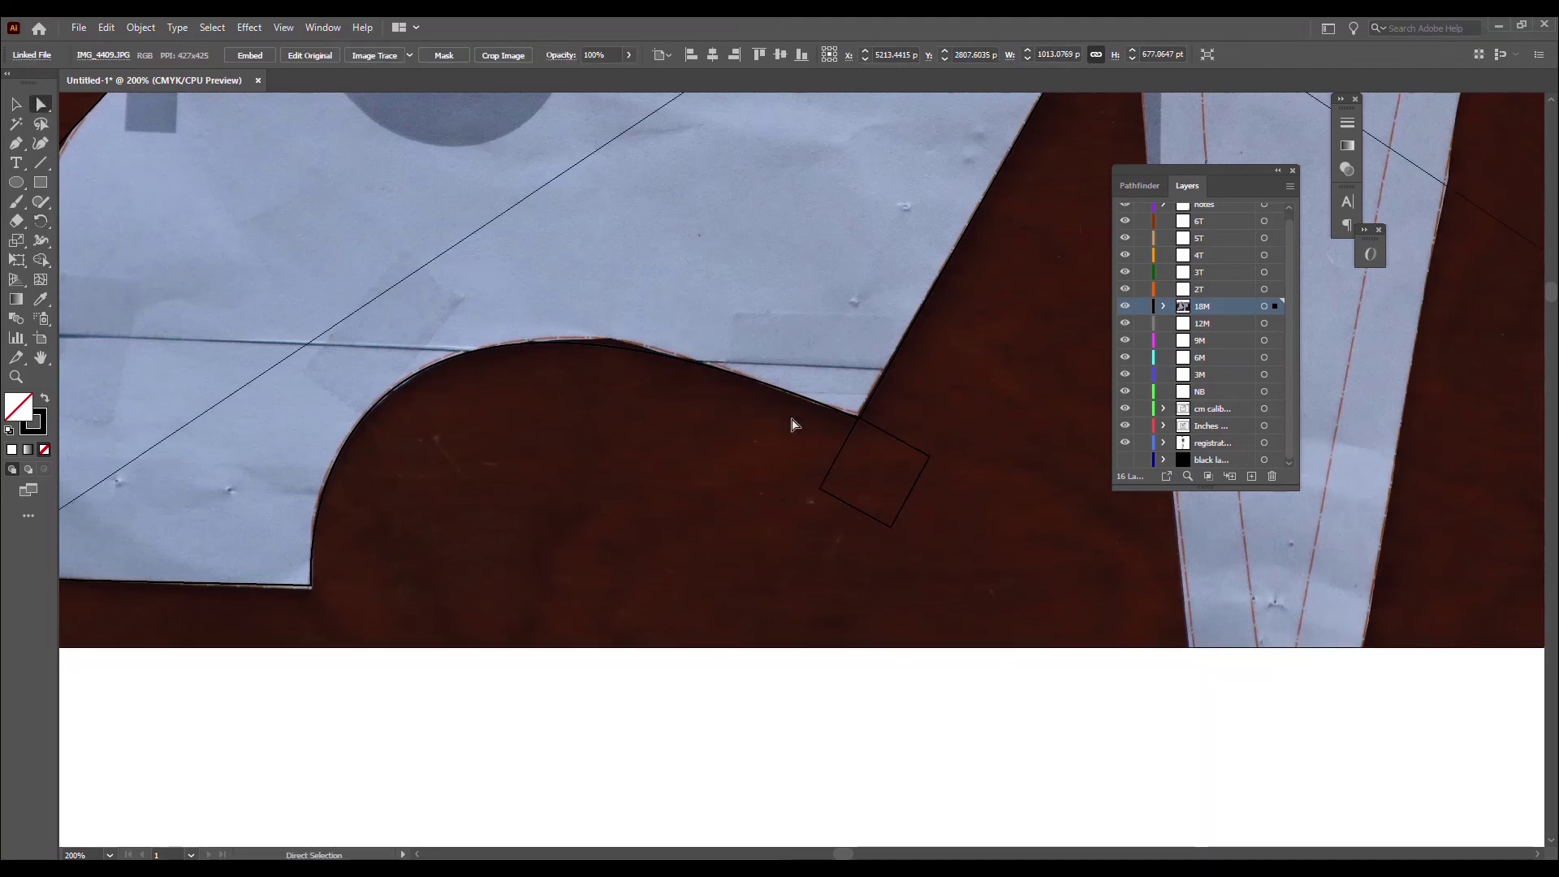
drag(858, 415, 931, 455)
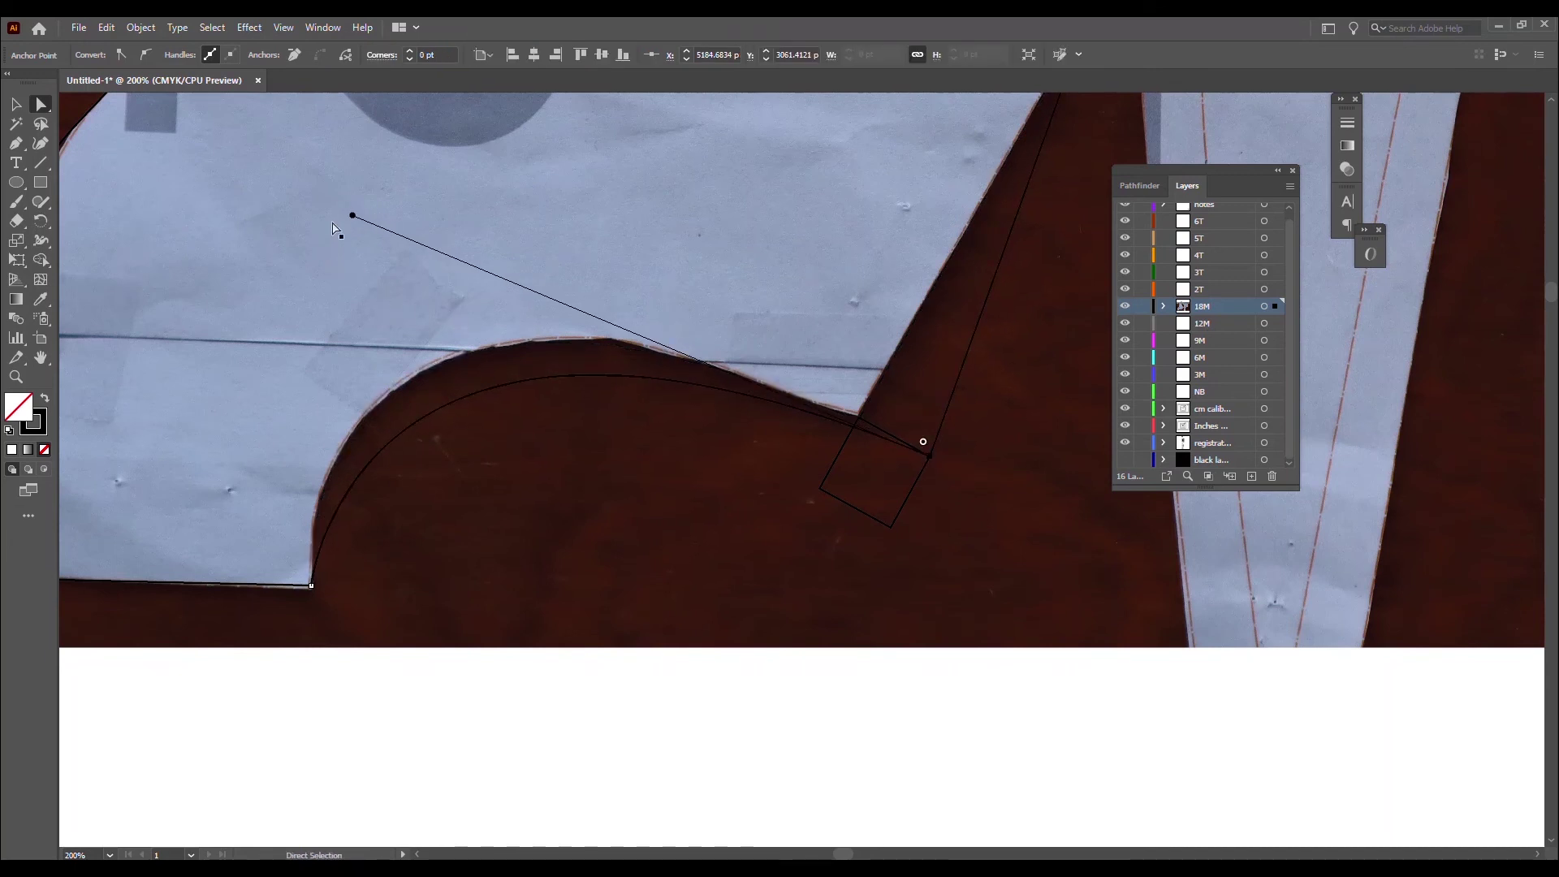
drag(353, 215, 293, 156)
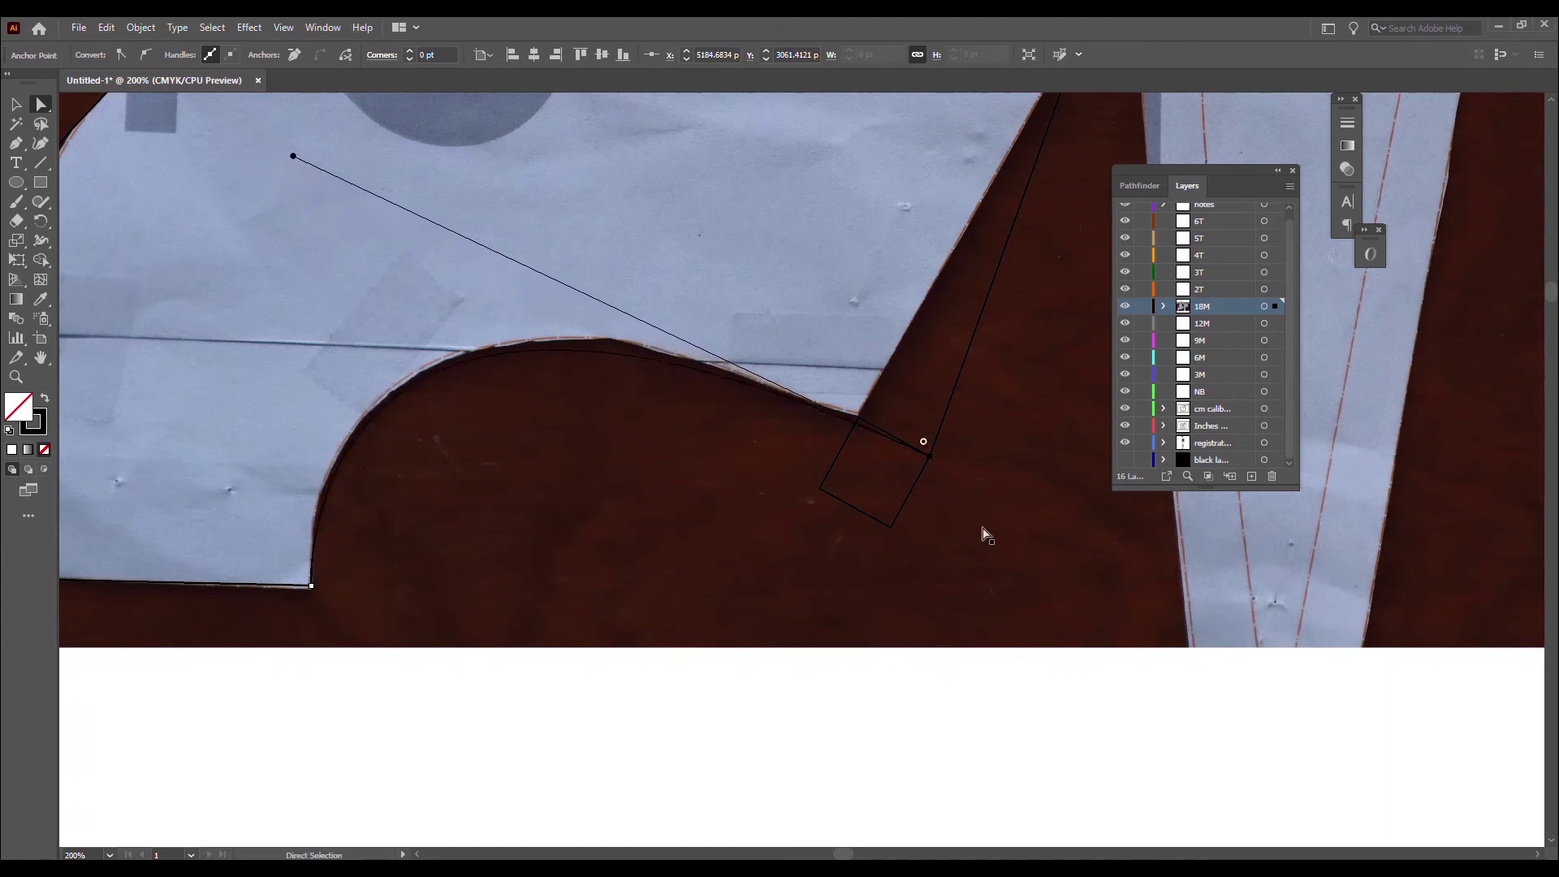
key(ctrl+z)
key(ctrl+z)
key(ctrl+z)
key(ctrl+z)
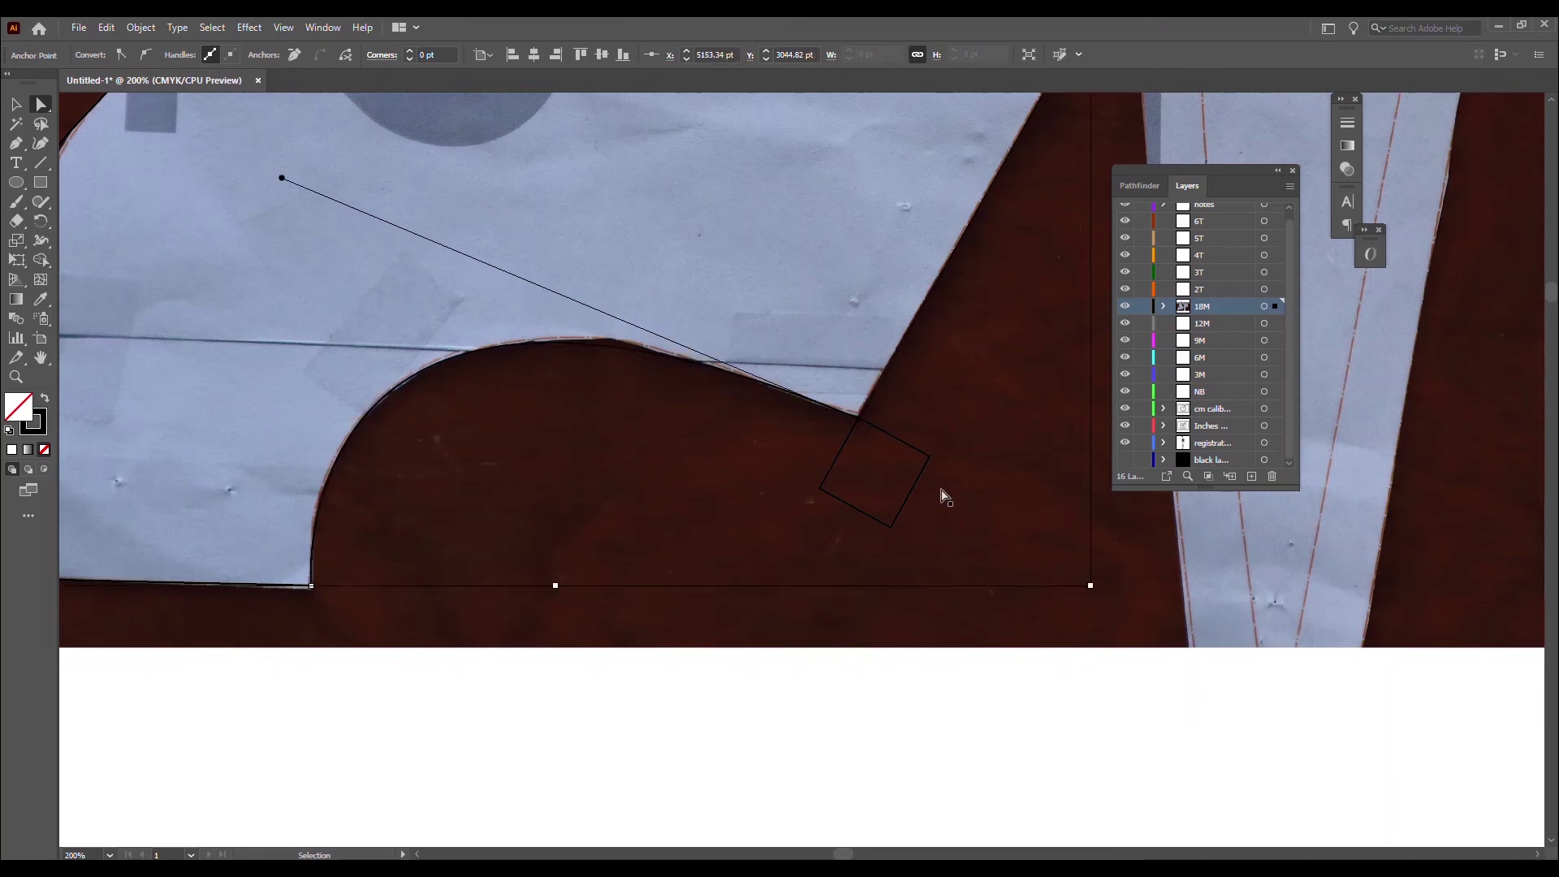
Step: Drag the pattern photo left, off the traced outline
click(796, 473)
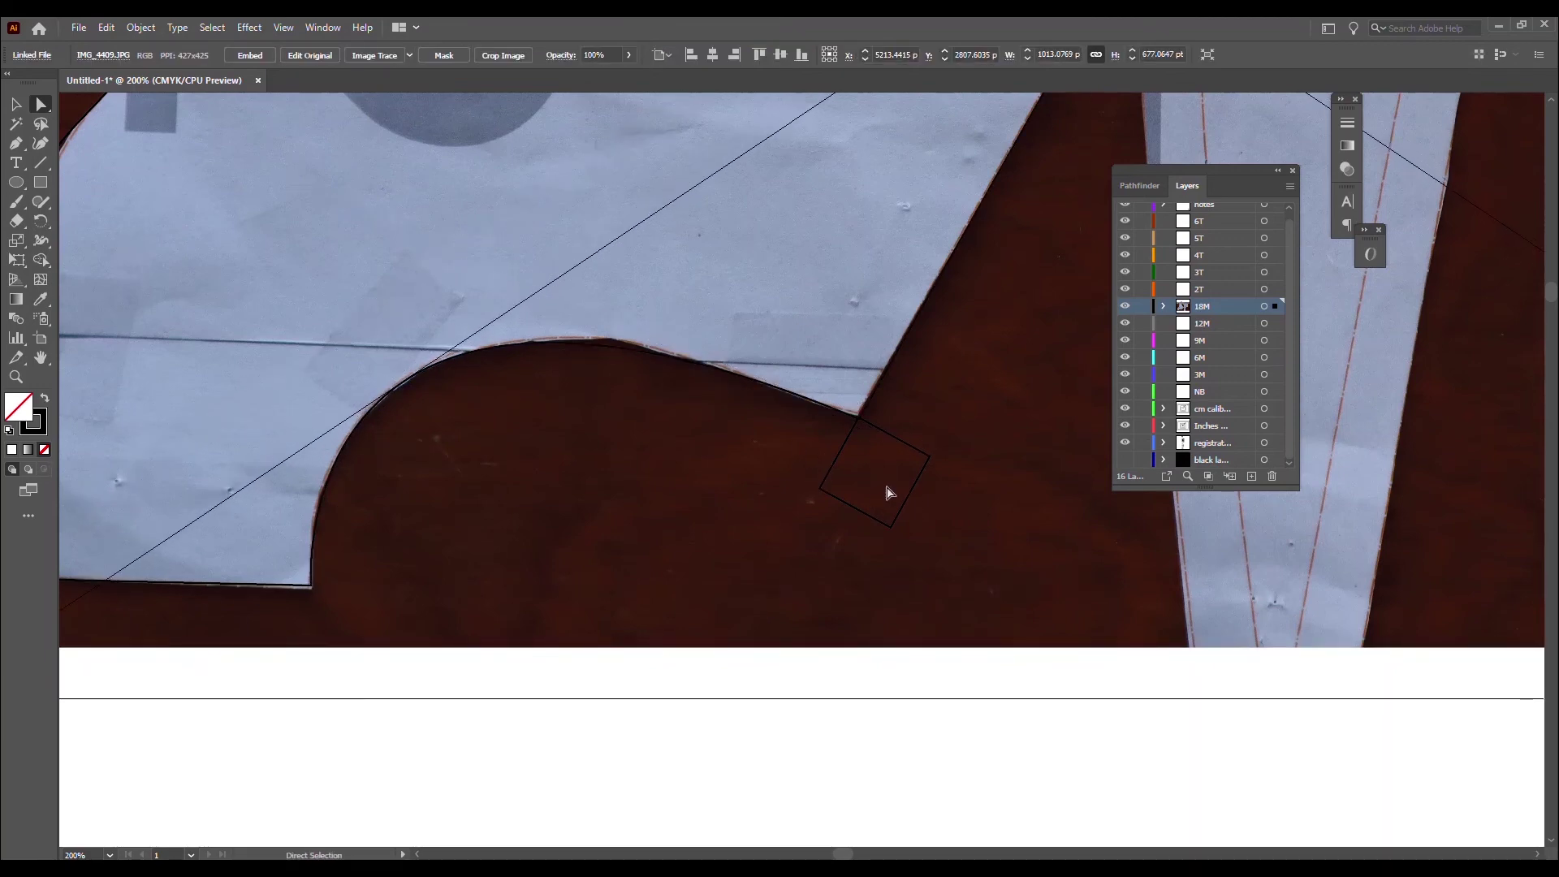
scroll(957, 452, down, 3)
mouse_move(1007, 475)
mouse_down()
mouse_move(438, 648)
mouse_move(412, 494)
mouse_up()
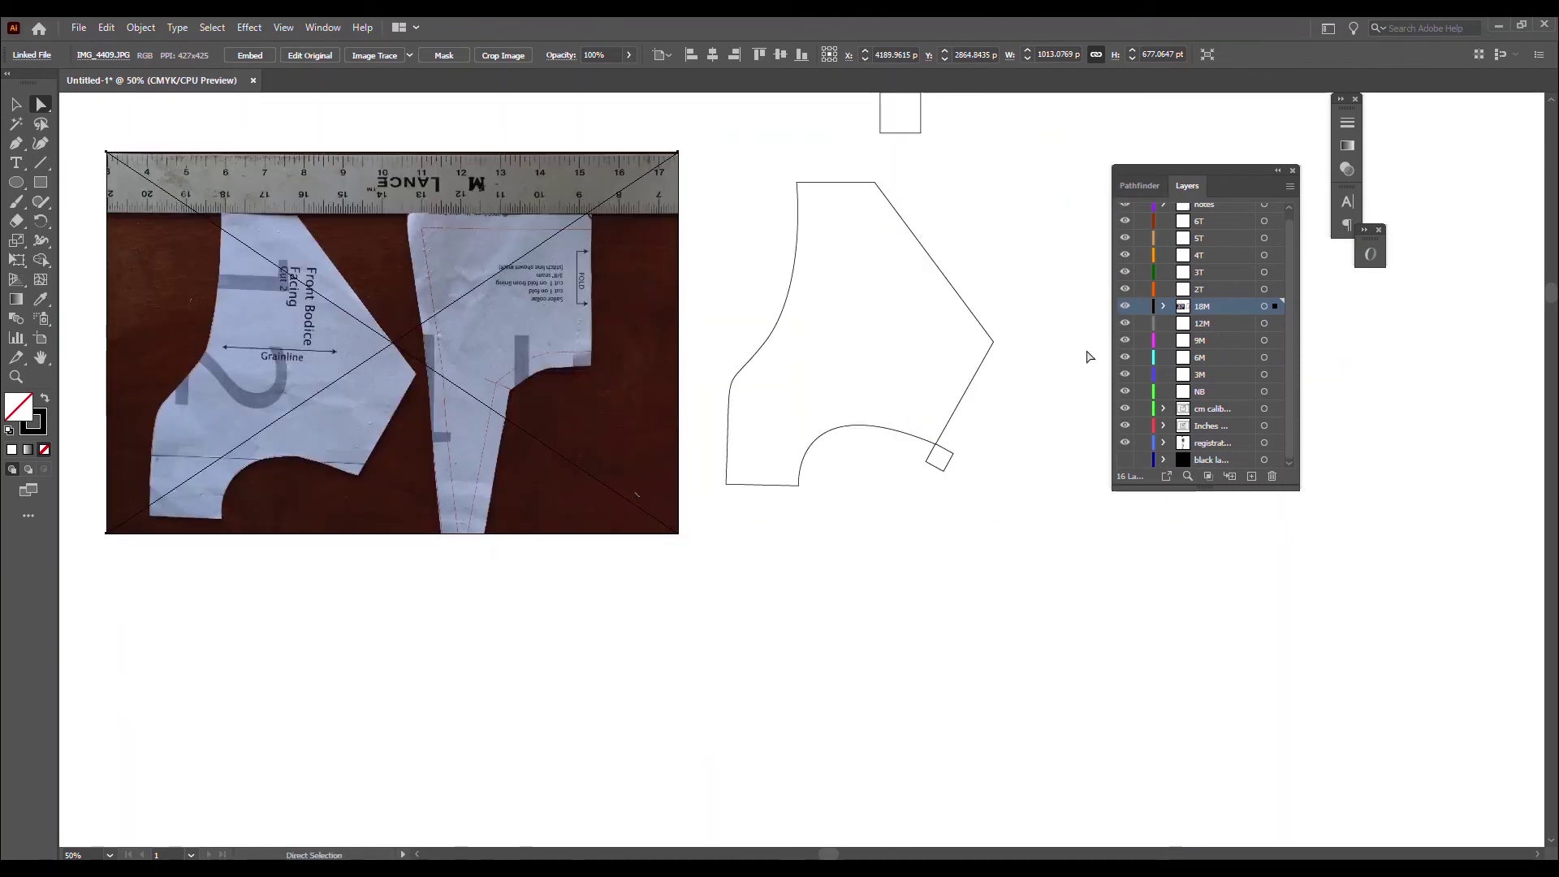
Step: Toggle the 18M layer's visibility and make the 2T layer active
click(1126, 306)
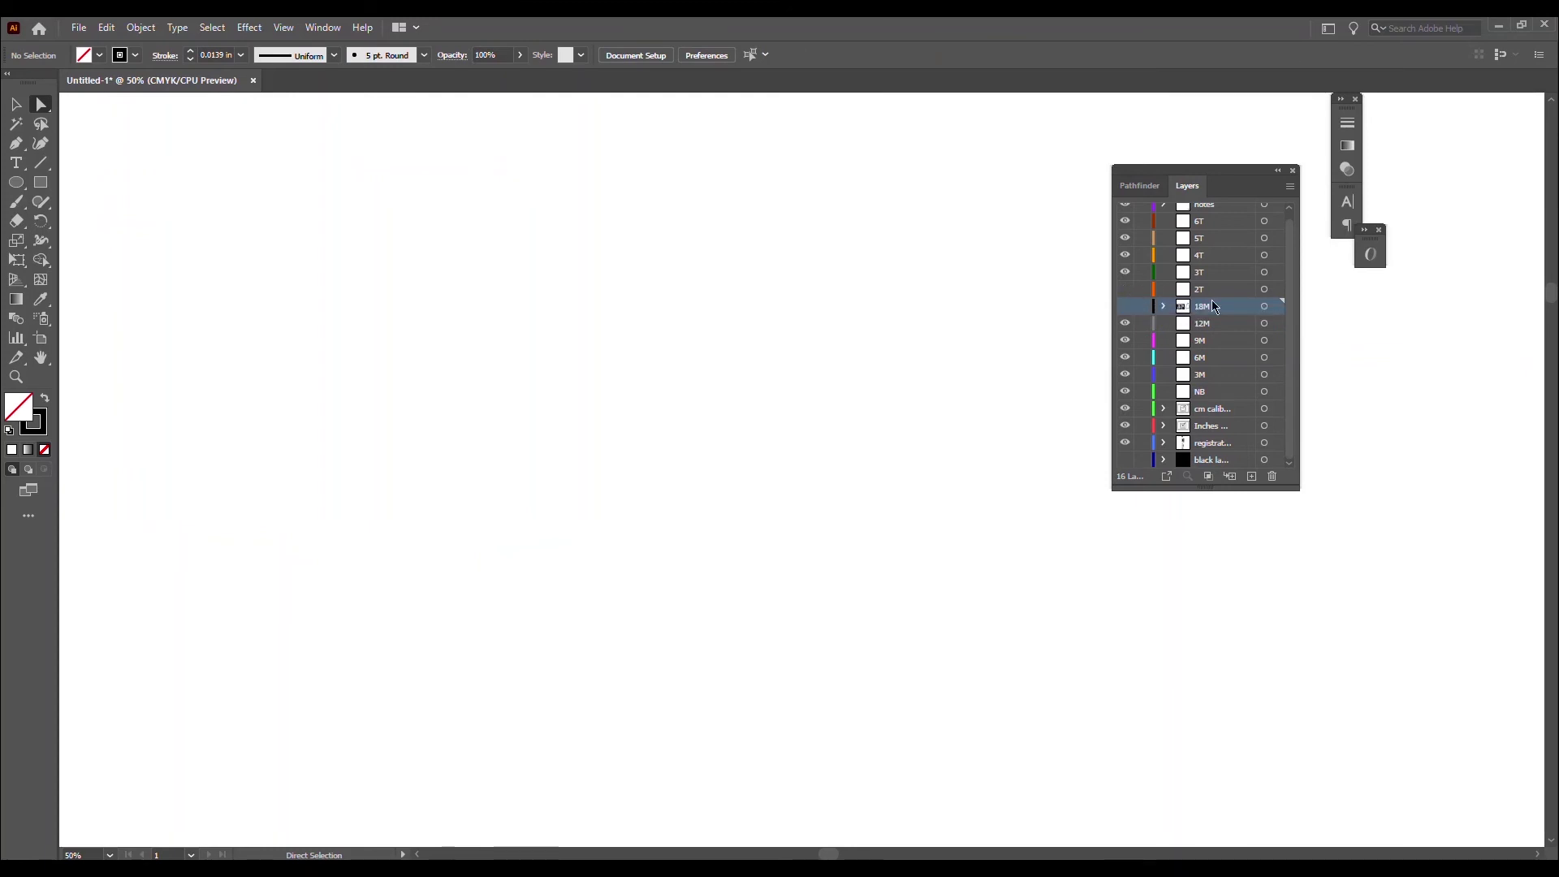
click(1240, 296)
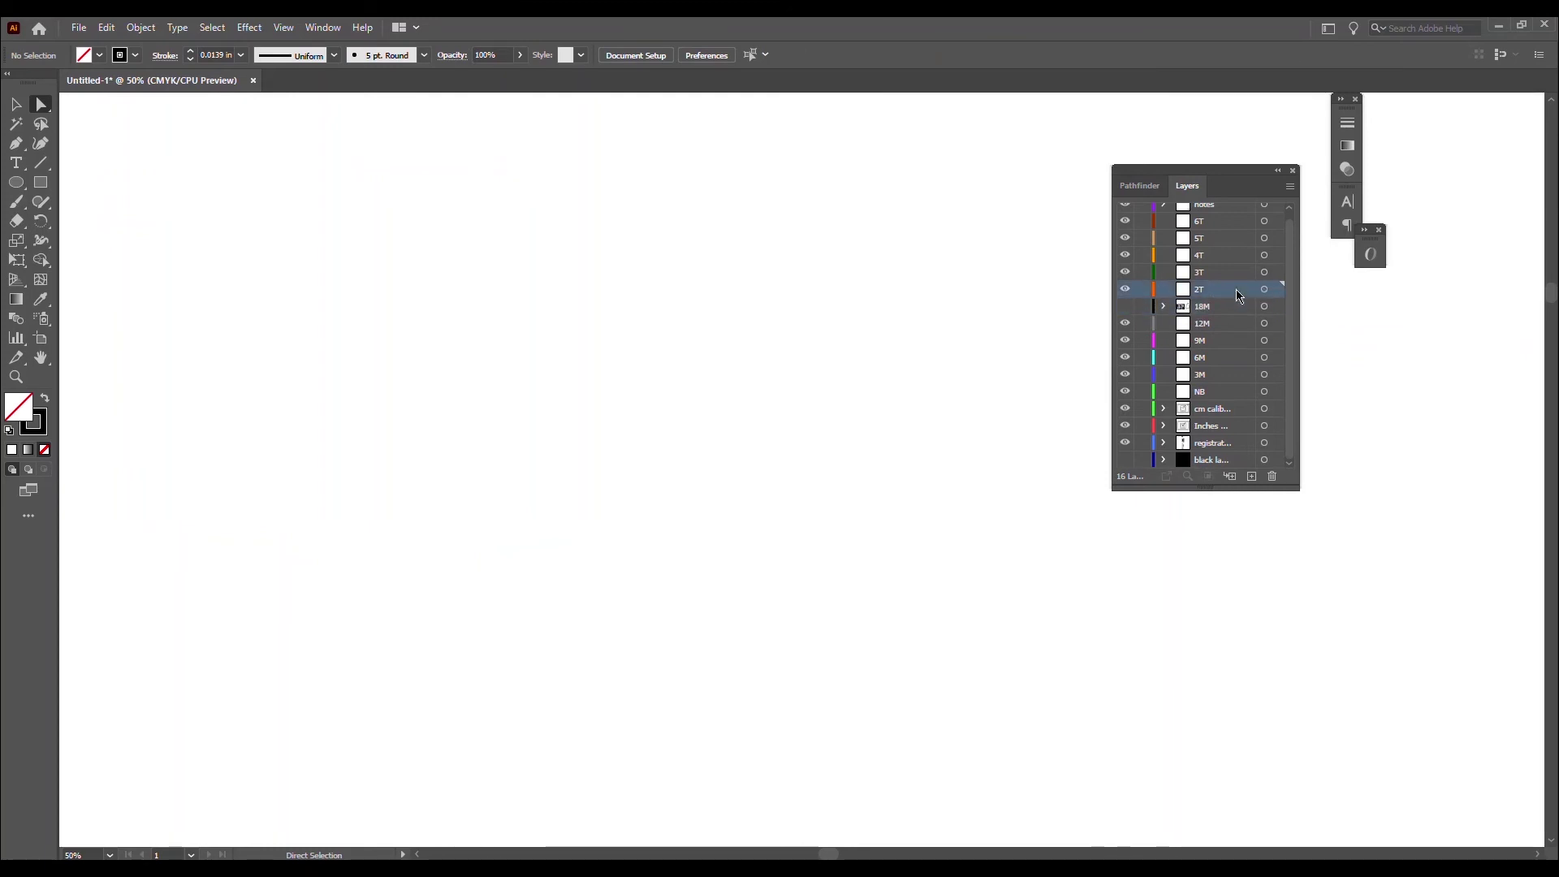
click(1126, 306)
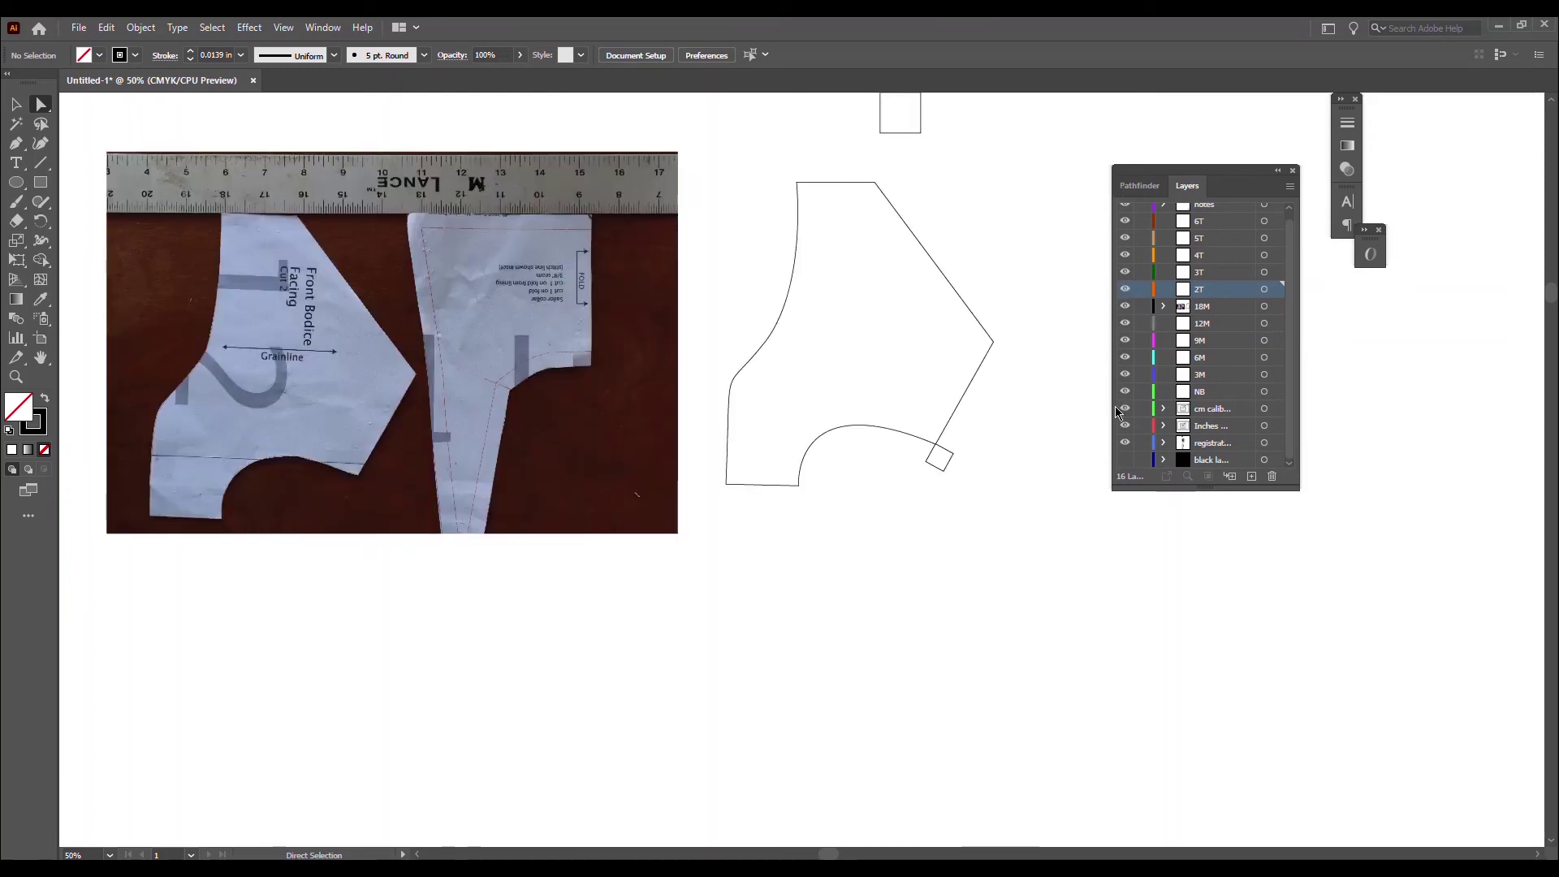
Step: Move the pattern photo onto layer 5T, lay it over the outline, and toggle 5T to check
scroll(1181, 260, up, 1)
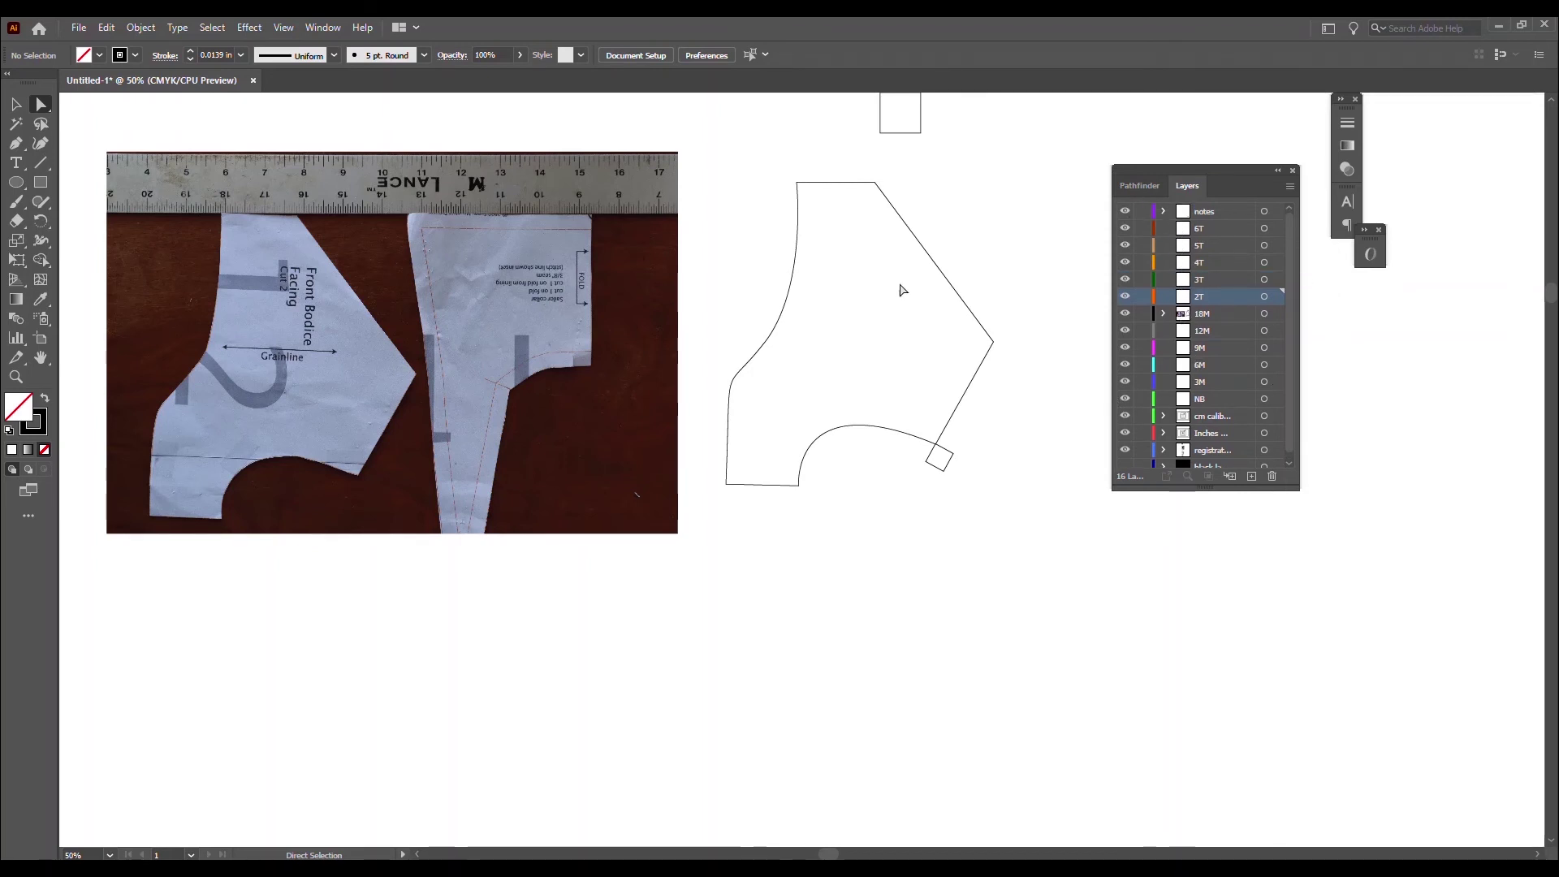
click(528, 354)
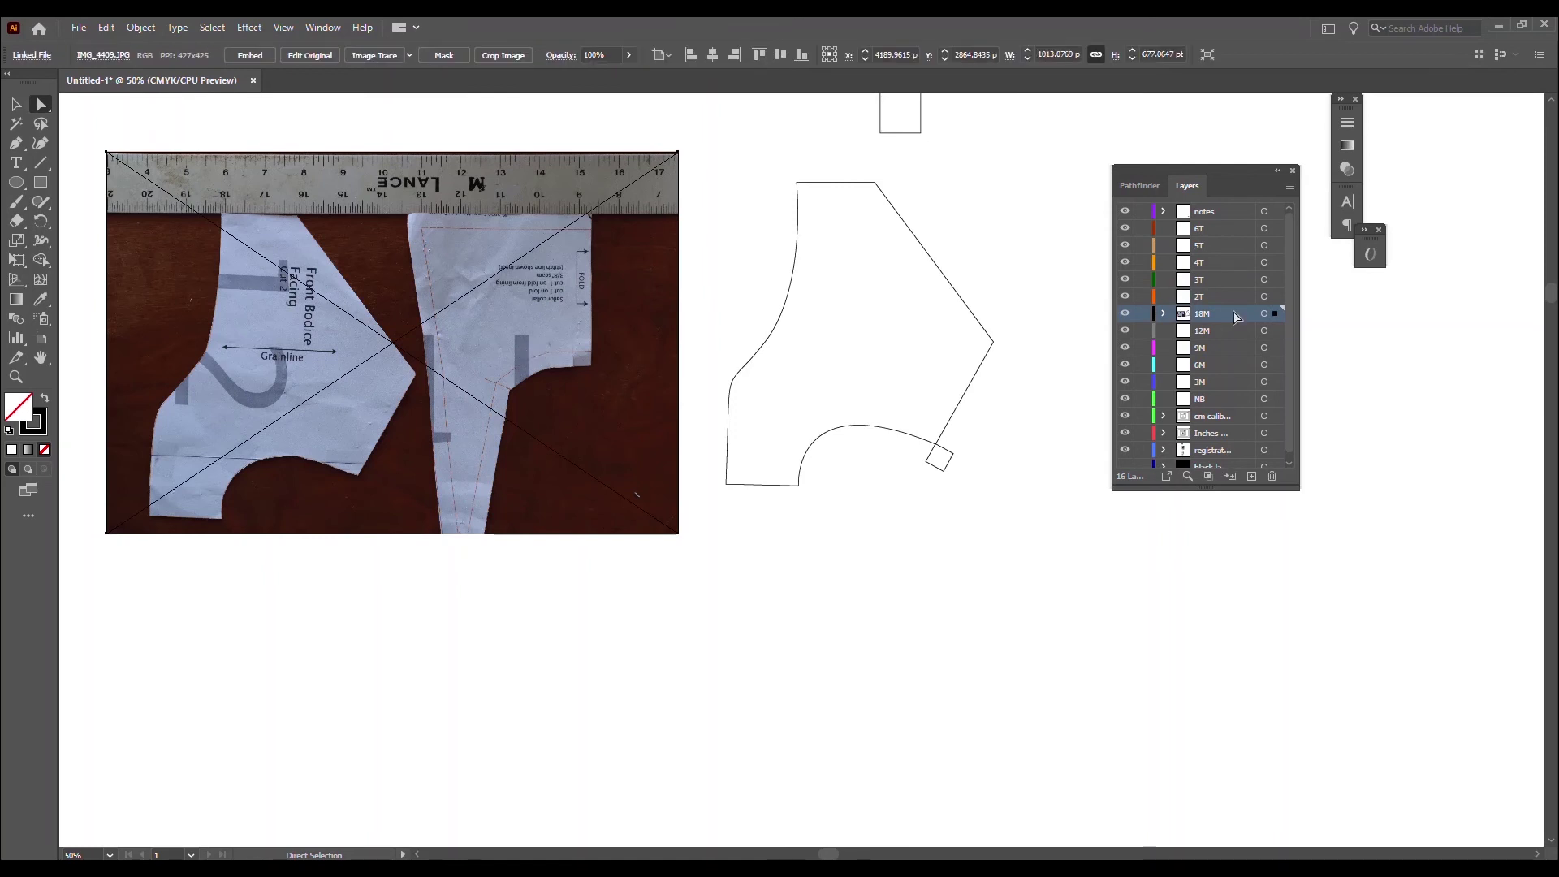
click(1203, 246)
drag(371, 396, 794, 400)
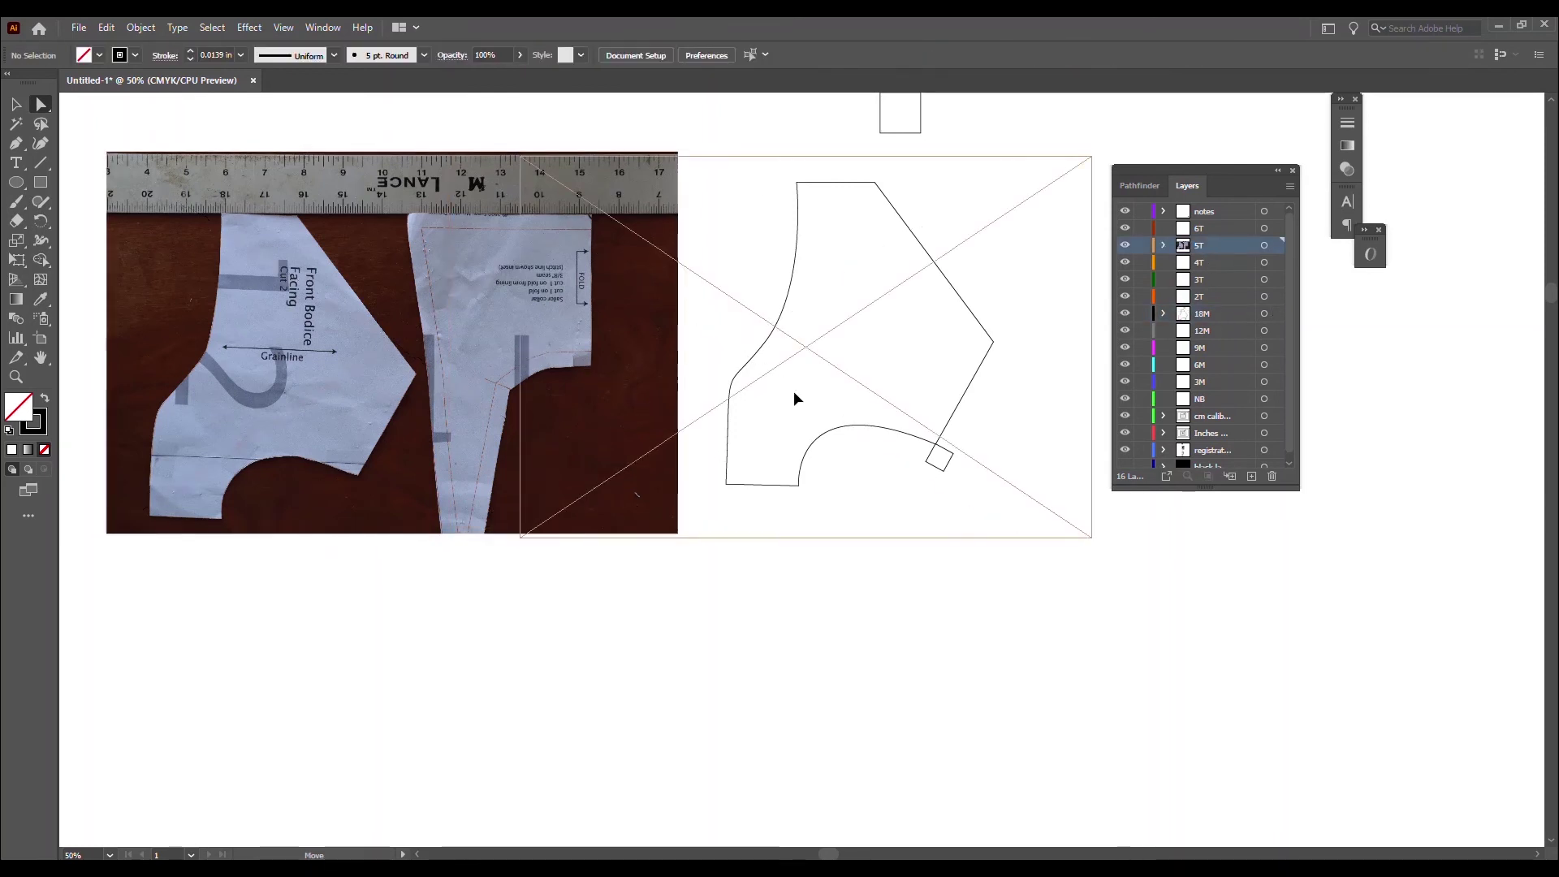
click(985, 605)
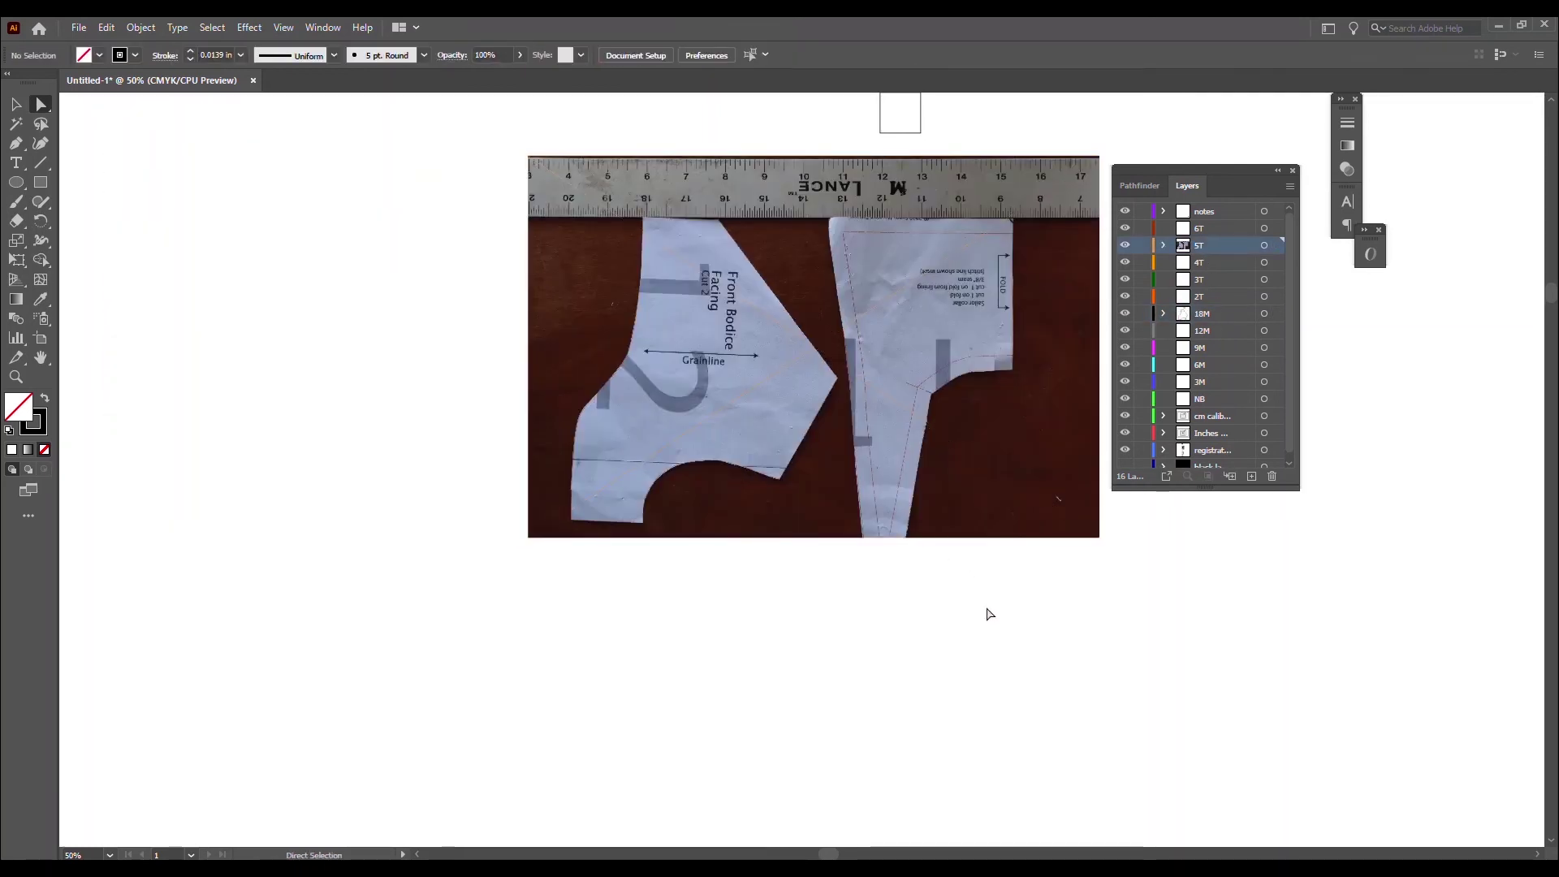
click(1121, 246)
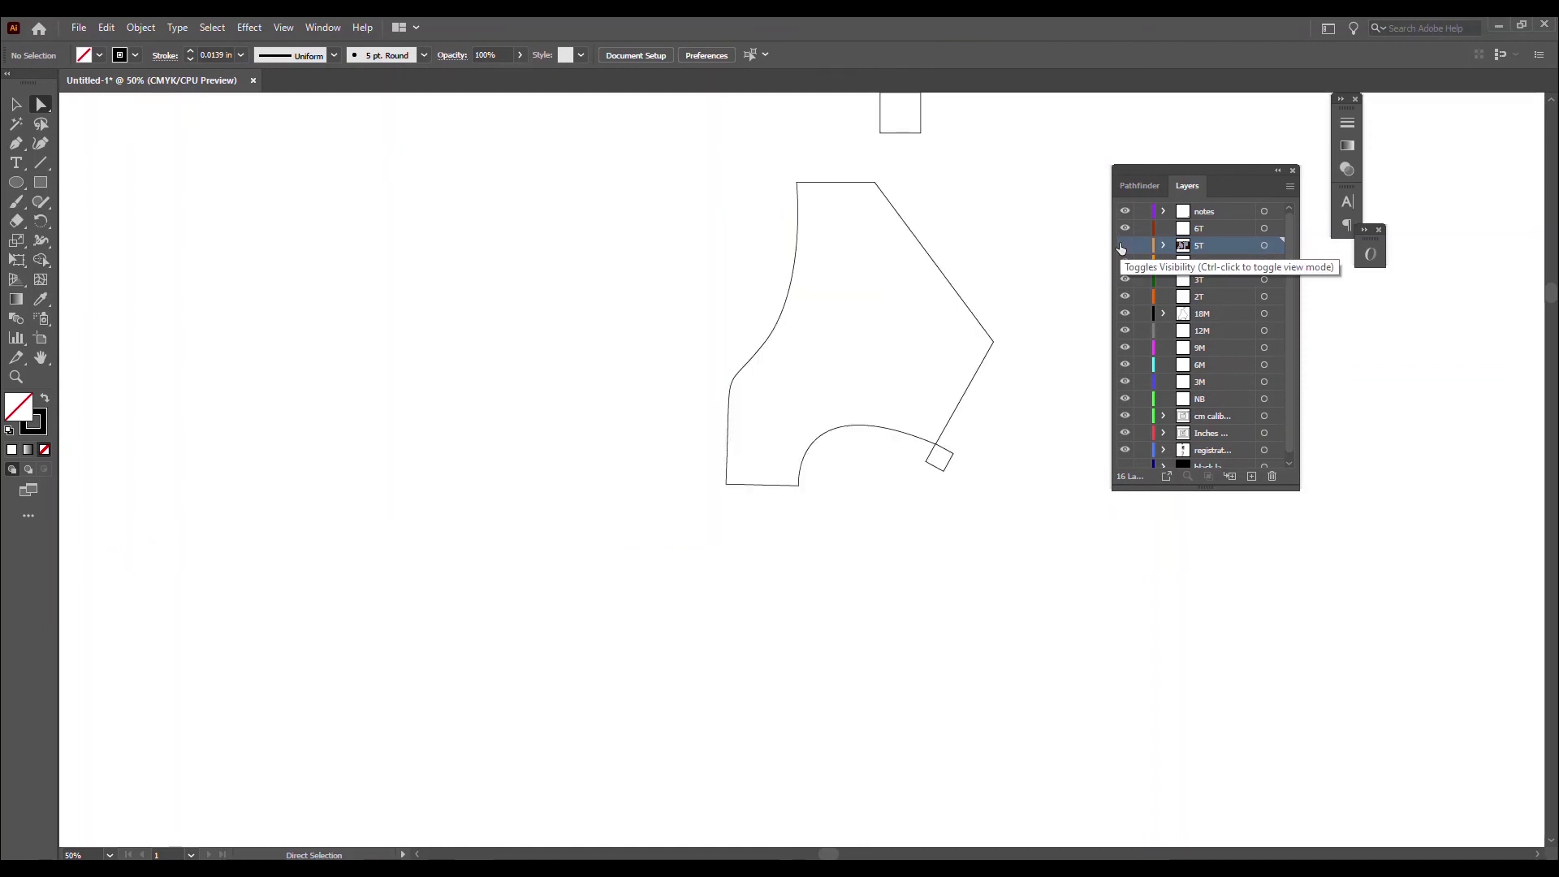
click(1124, 246)
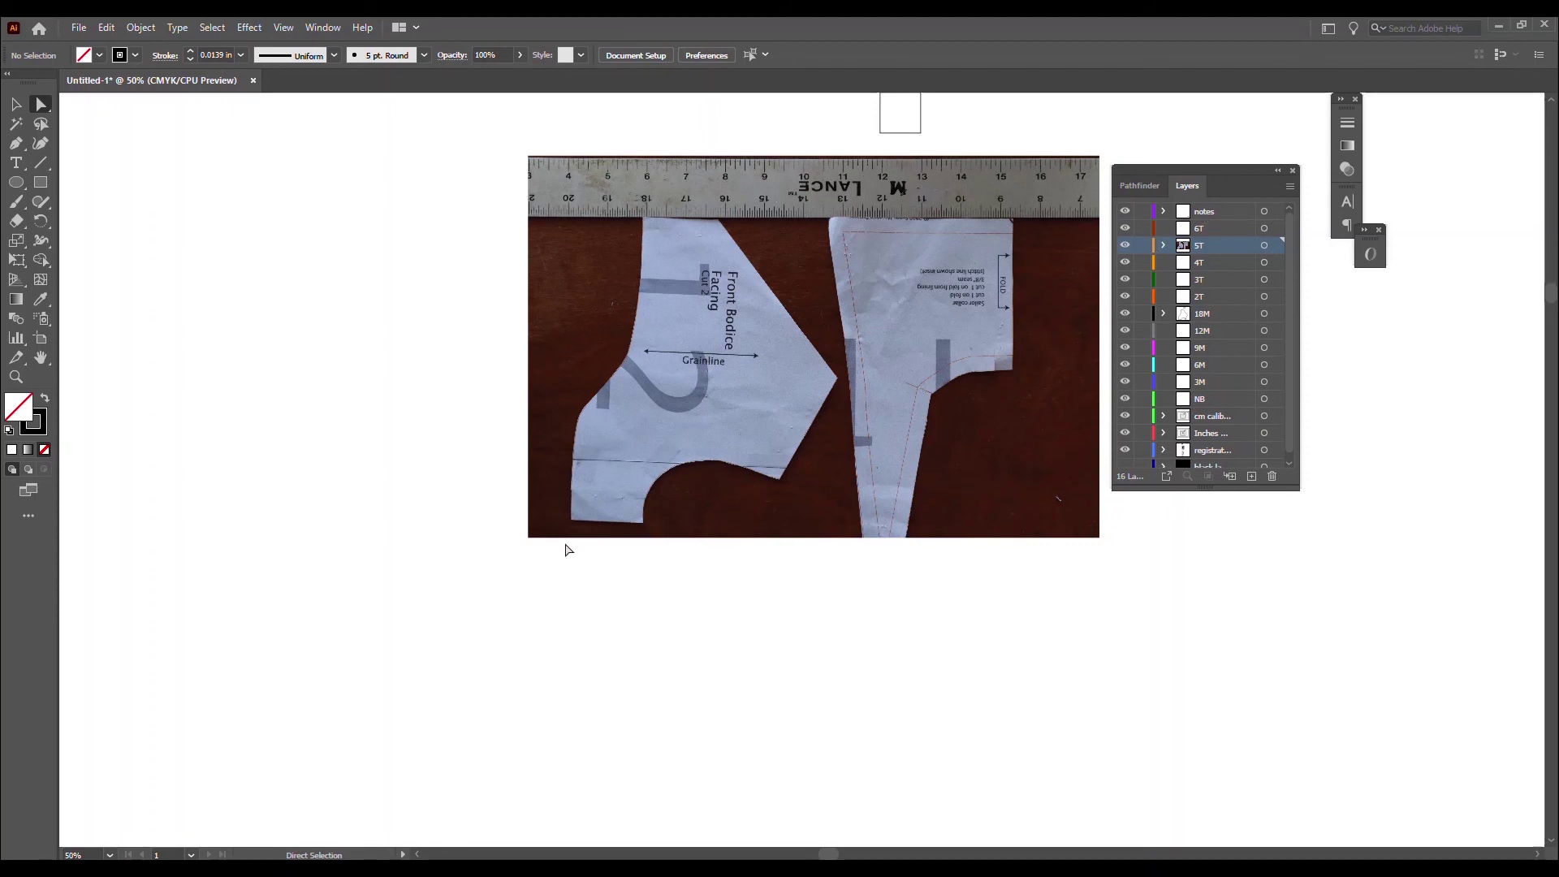
Step: Delete the pattern photo, then marquee-select and delete the bodice outline and reference square
click(847, 288)
key(Delete)
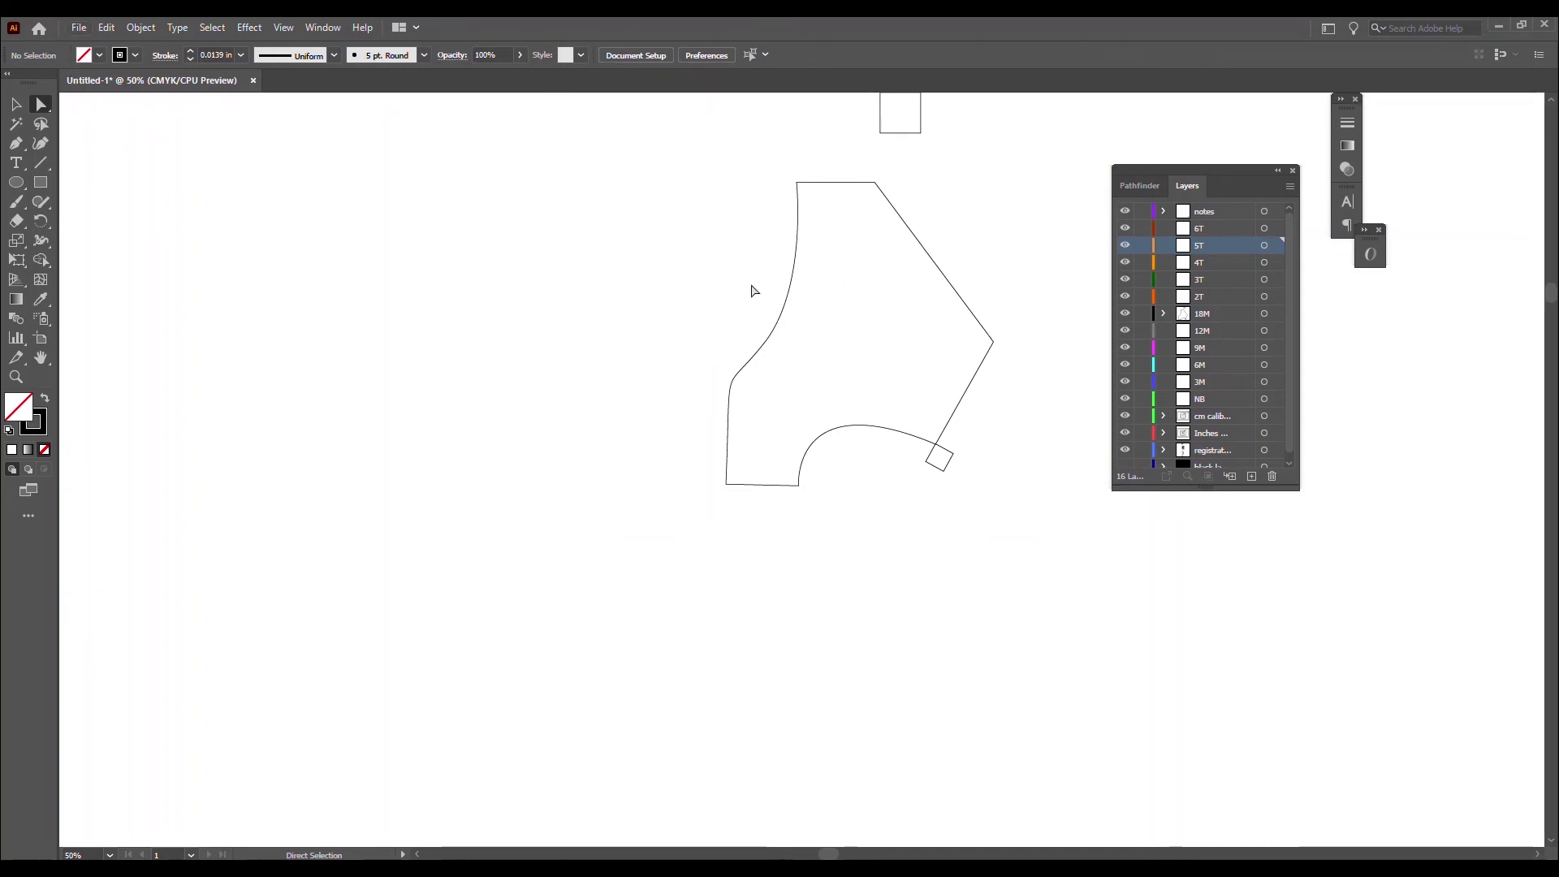
scroll(796, 227, up, 1)
drag(665, 124, 1068, 608)
key(Delete)
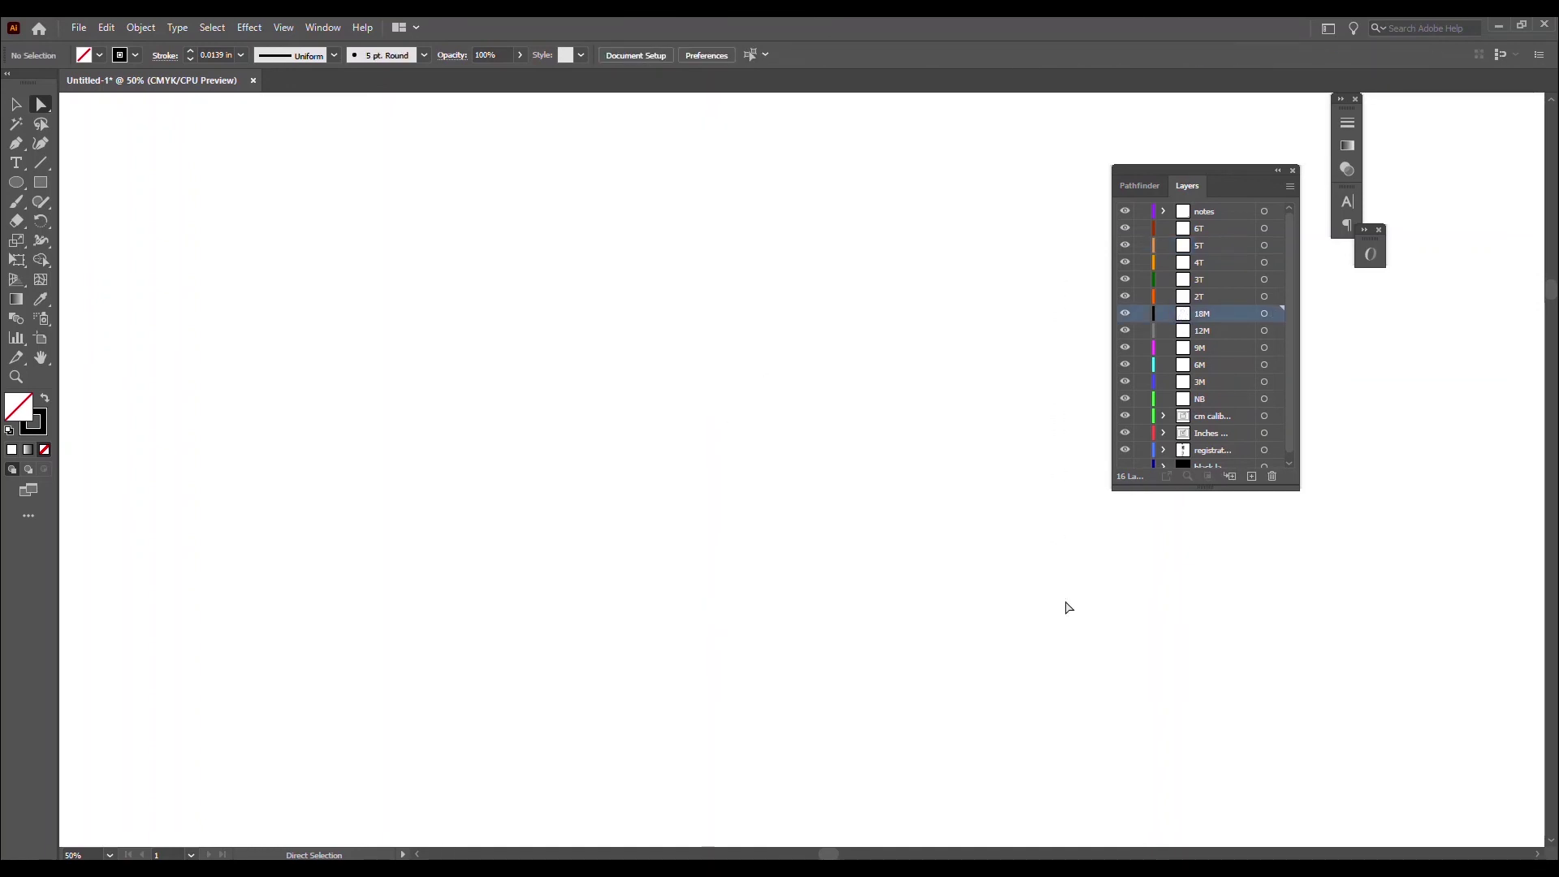